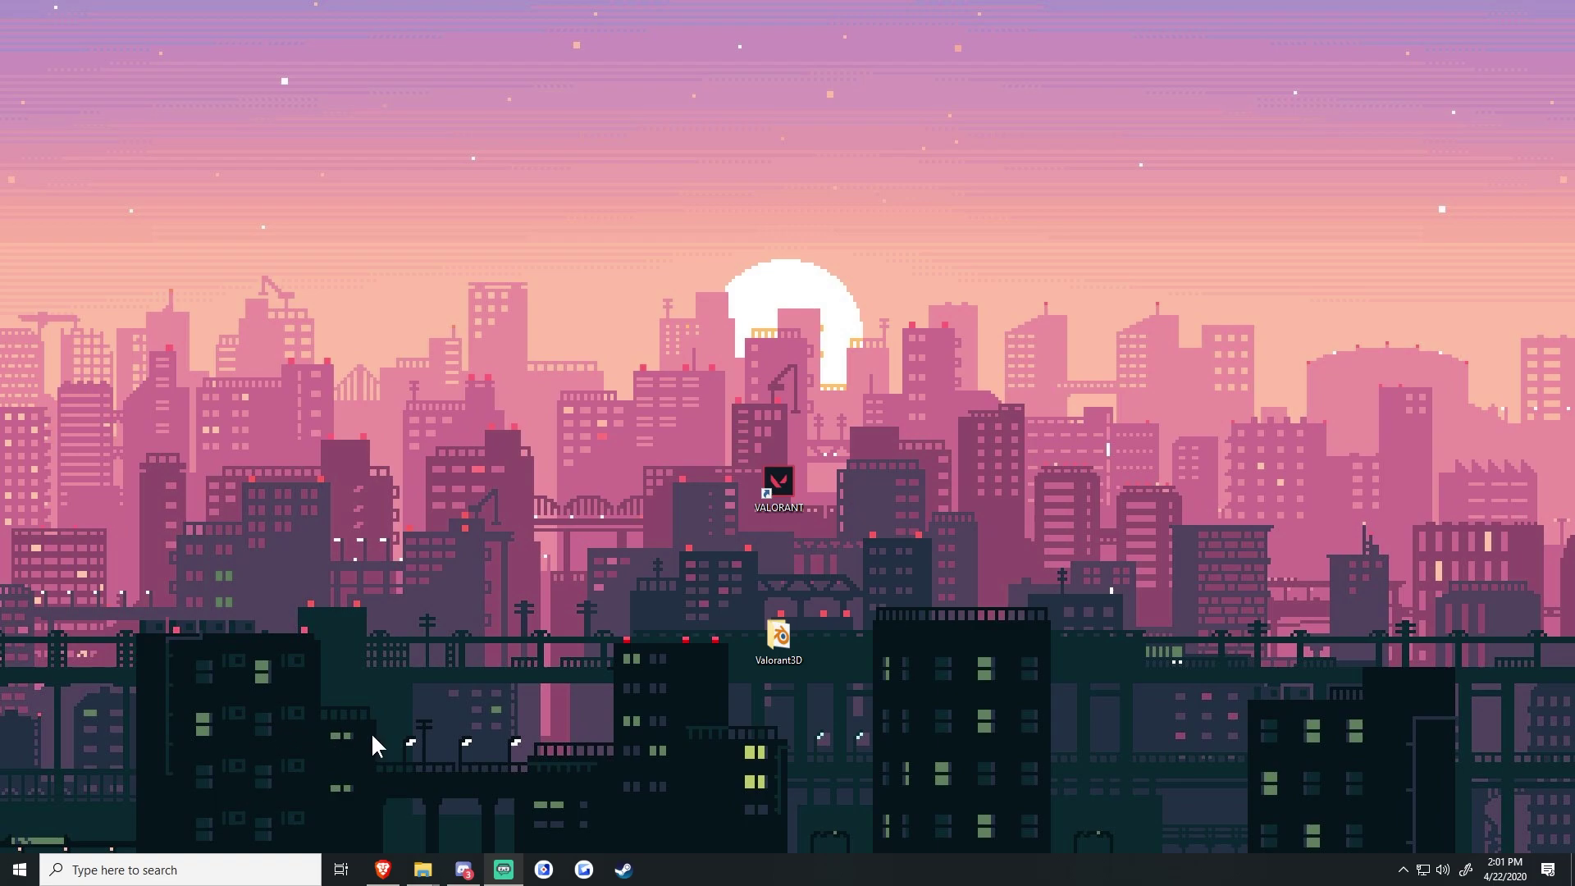
Step: Bring up the UE Viewer page in Brave and jump to its Downloads table listing Win32 and Linux builds
click(382, 869)
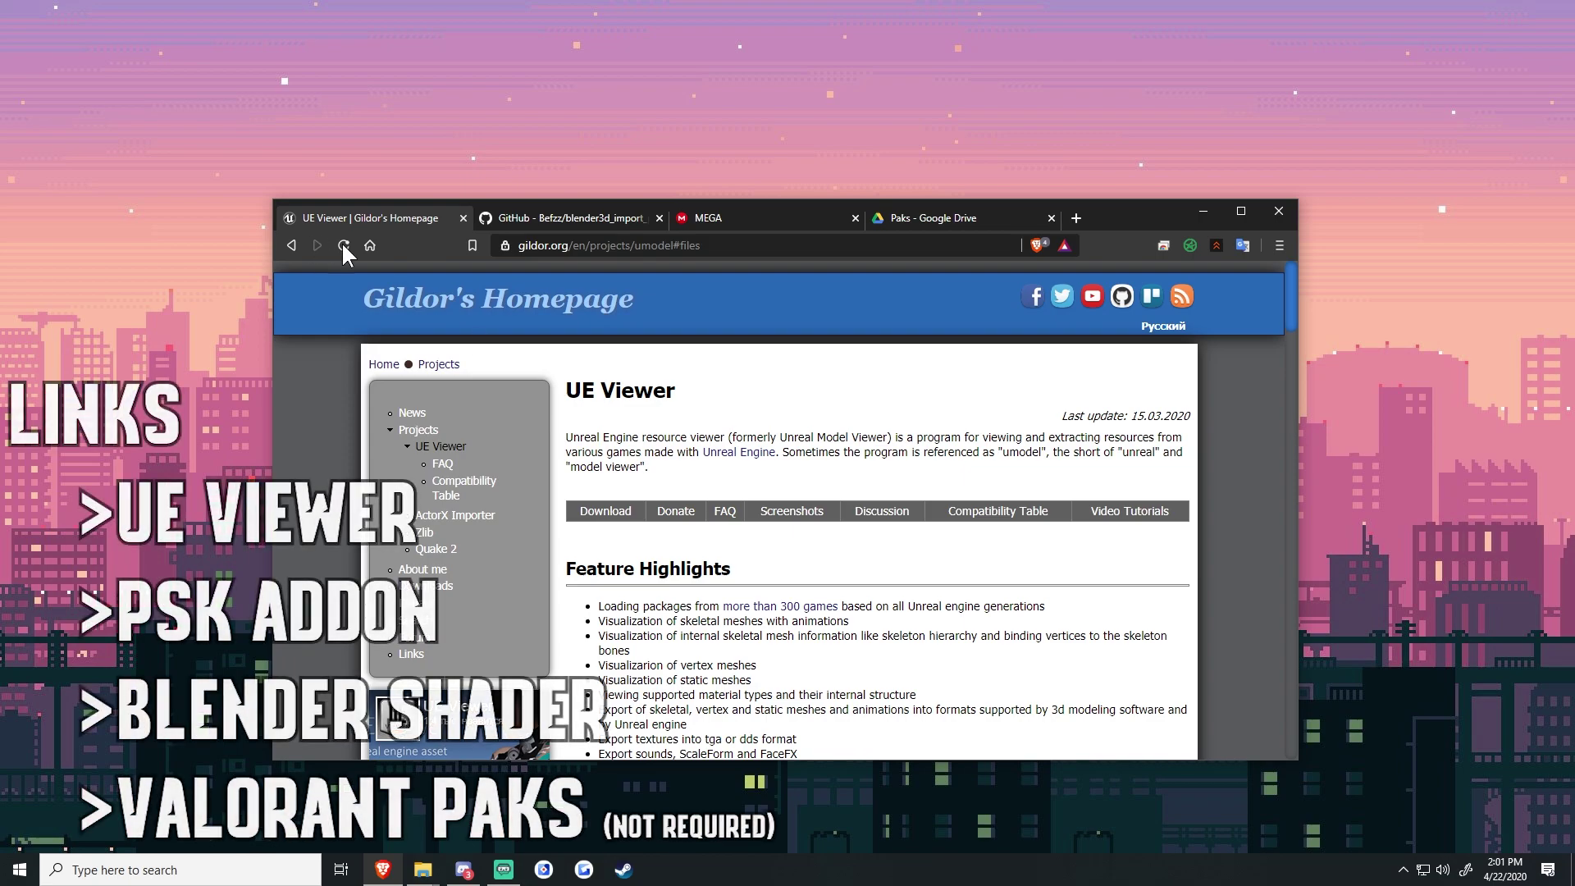
click(621, 513)
scroll(657, 488, up, 2)
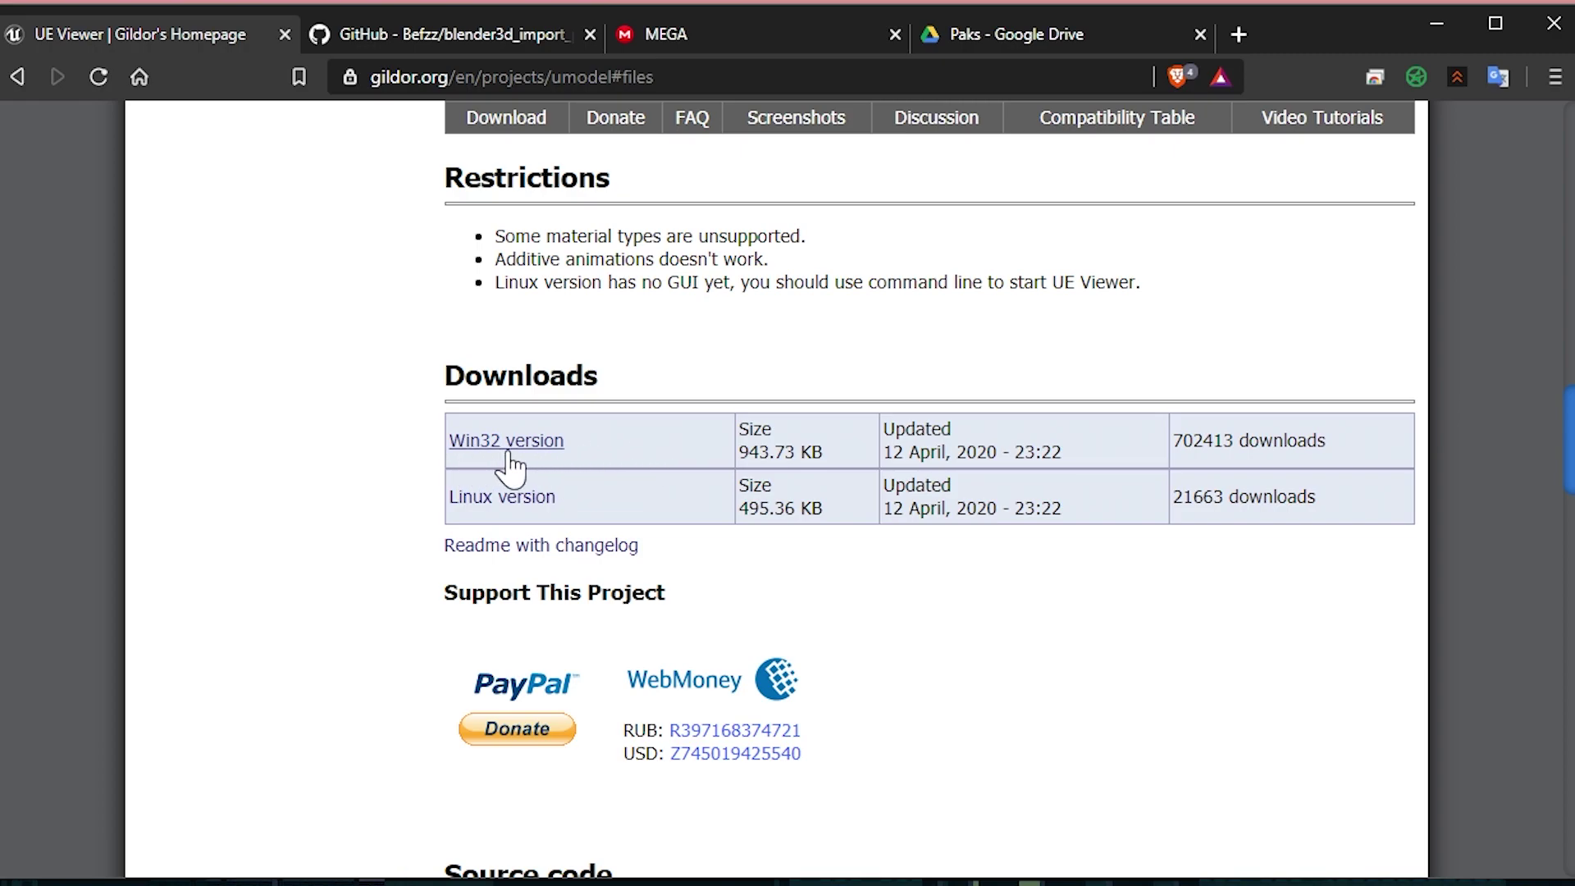
Step: Look over the psk add-on GitHub, FNShadersv2.2.blend and Paks folder tabs, then minimize the browser
click(408, 26)
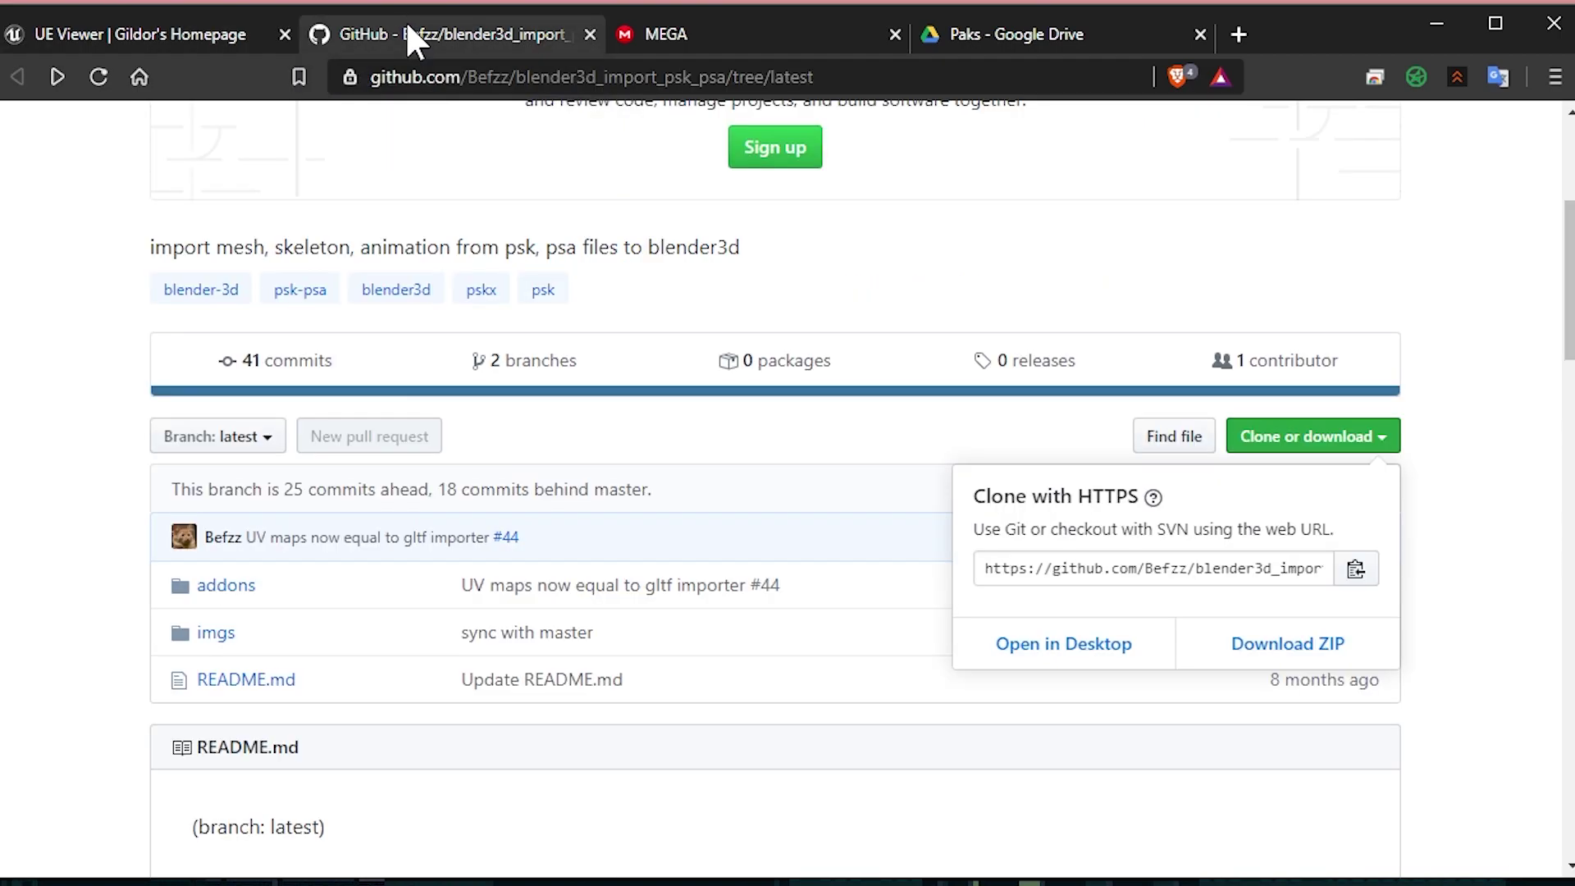
scroll(509, 287, up, 2)
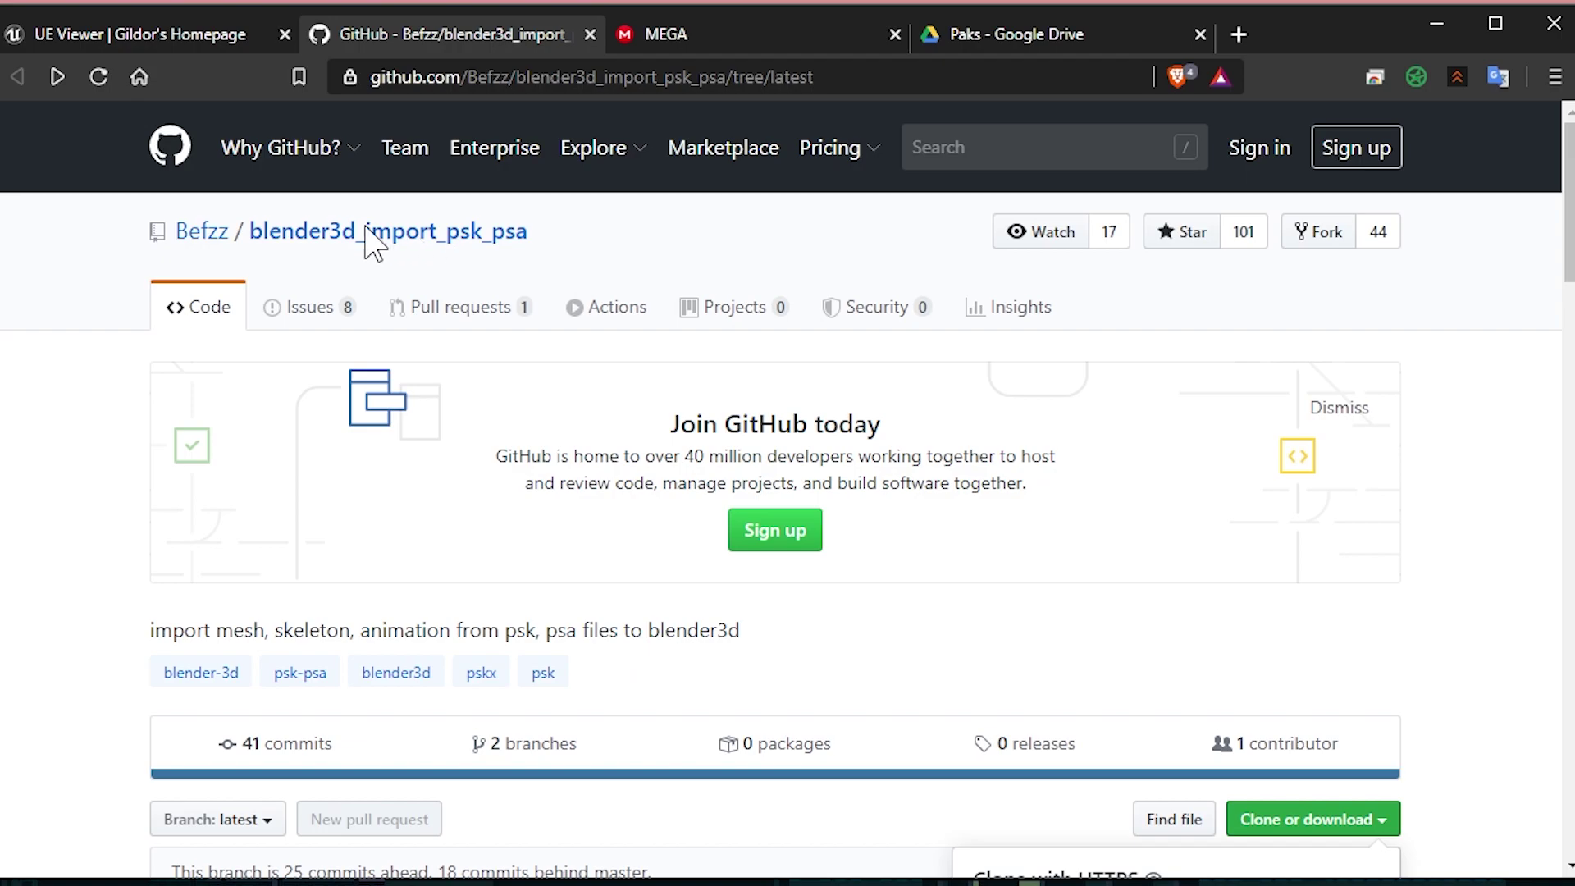
scroll(1148, 538, down, 3)
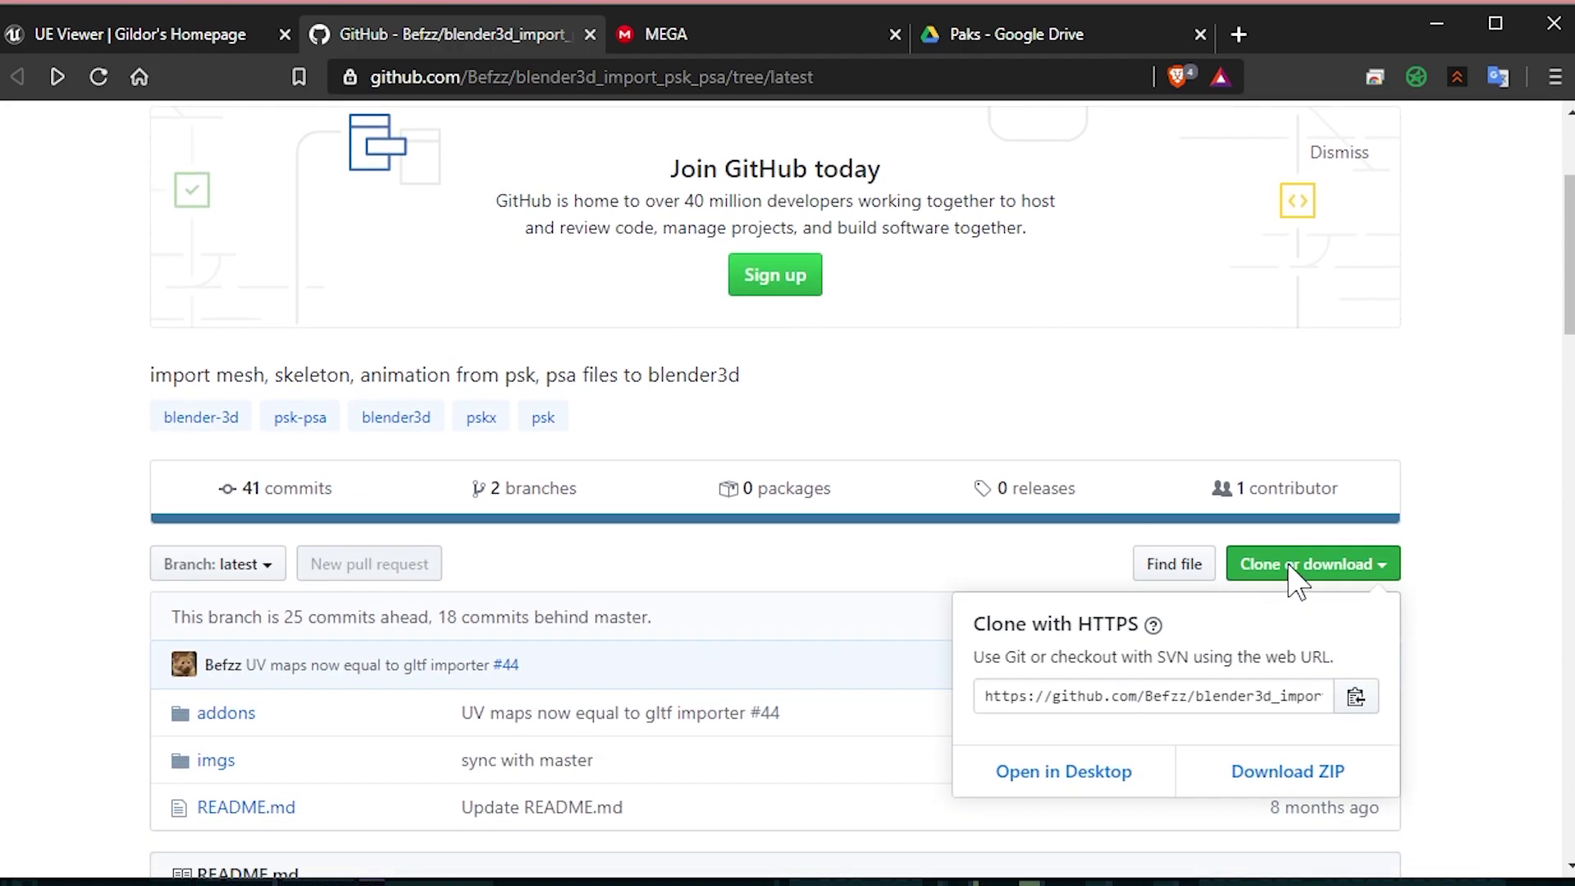
click(1296, 414)
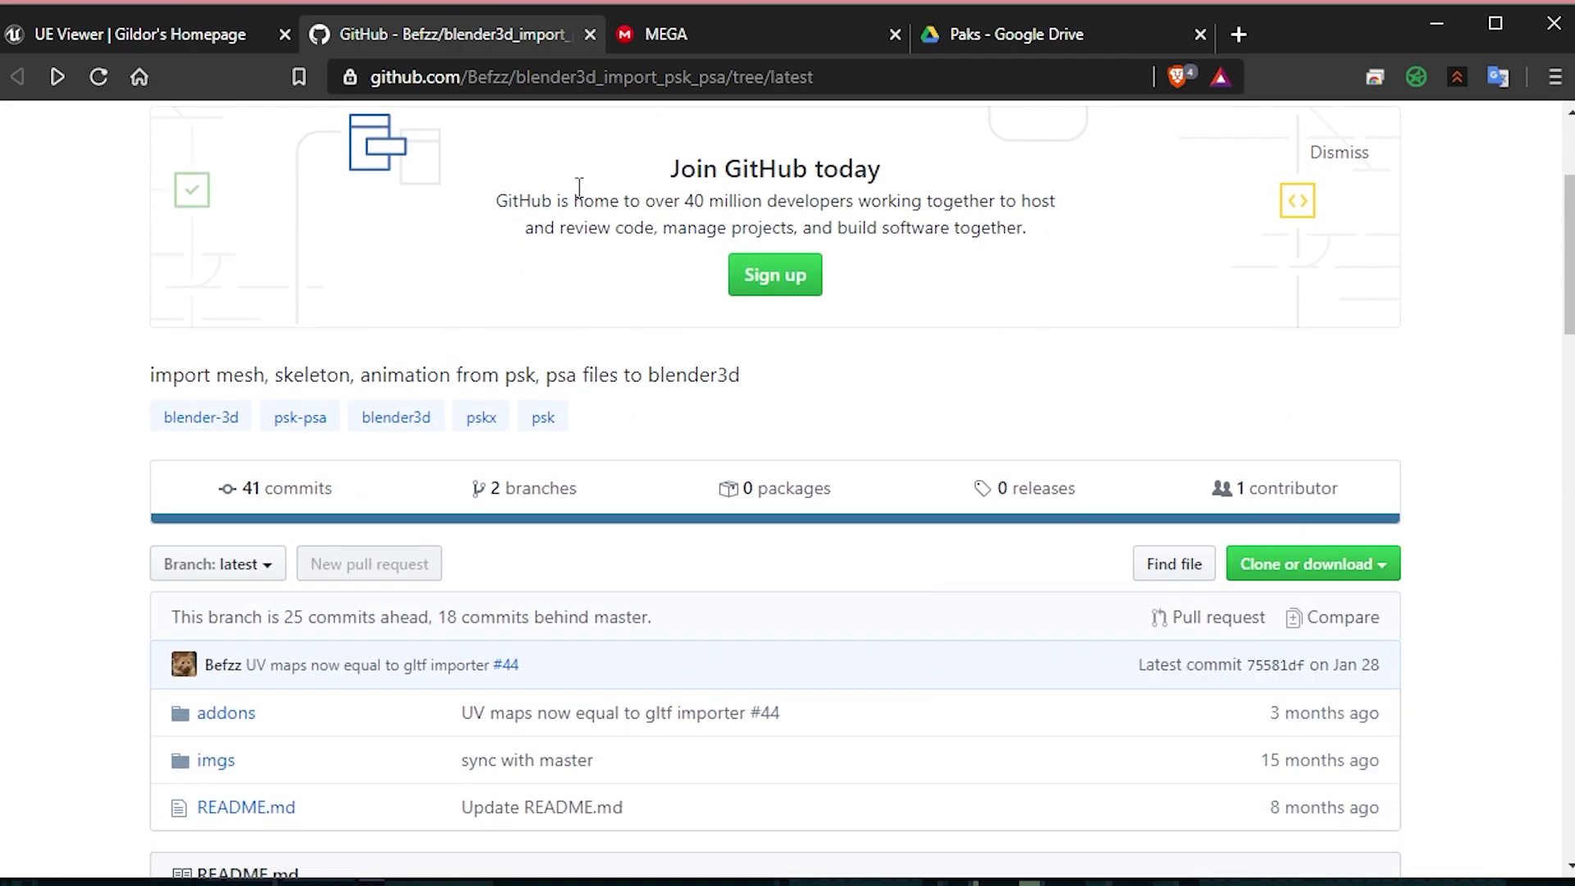
click(696, 32)
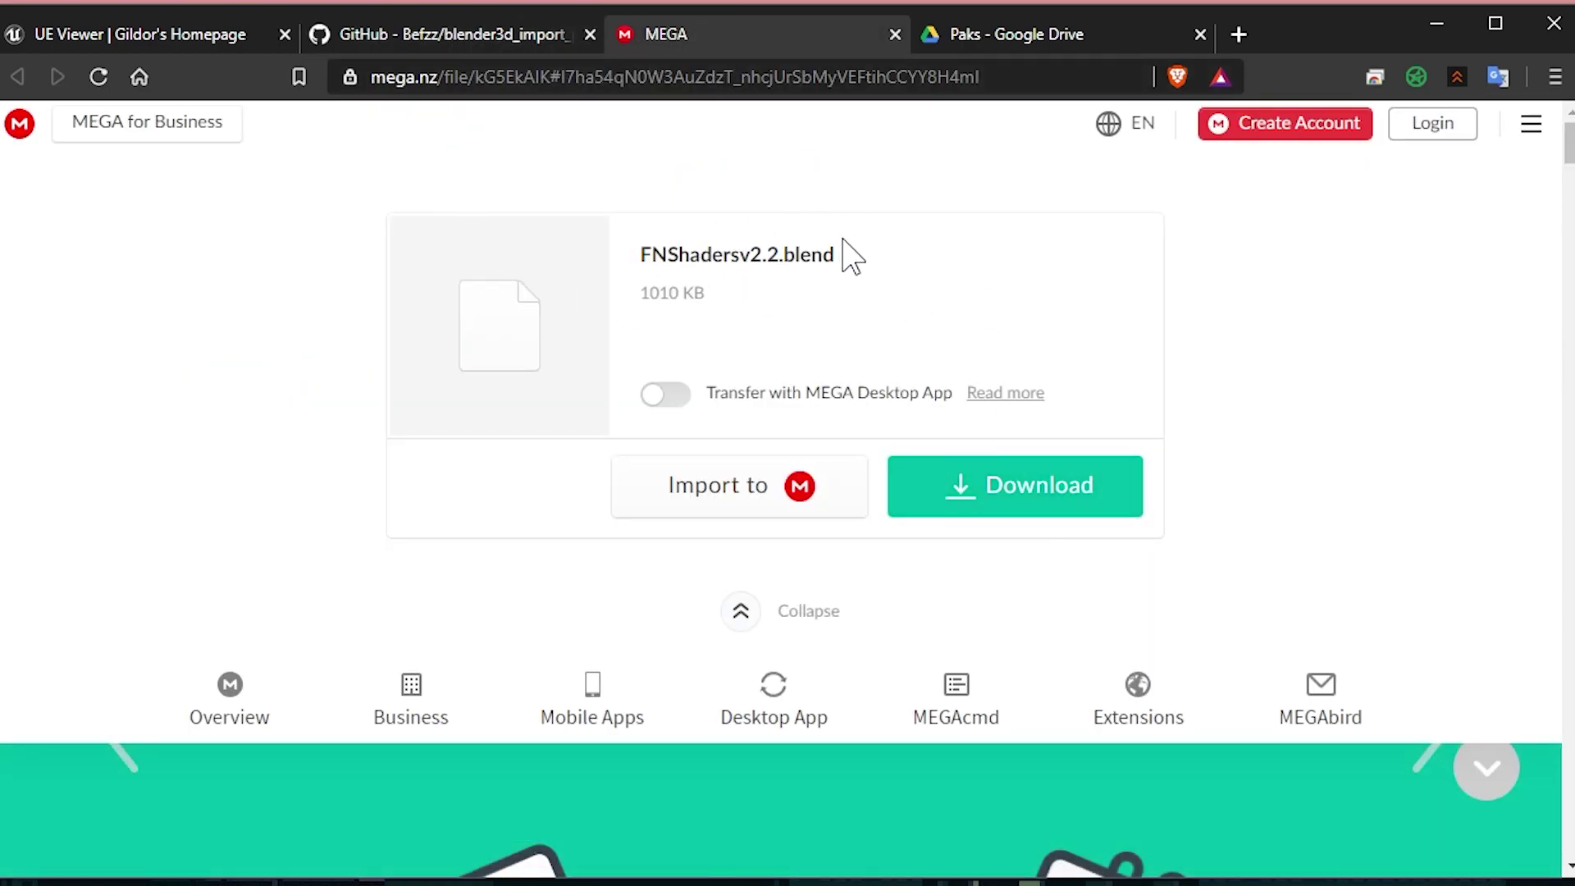
click(1041, 19)
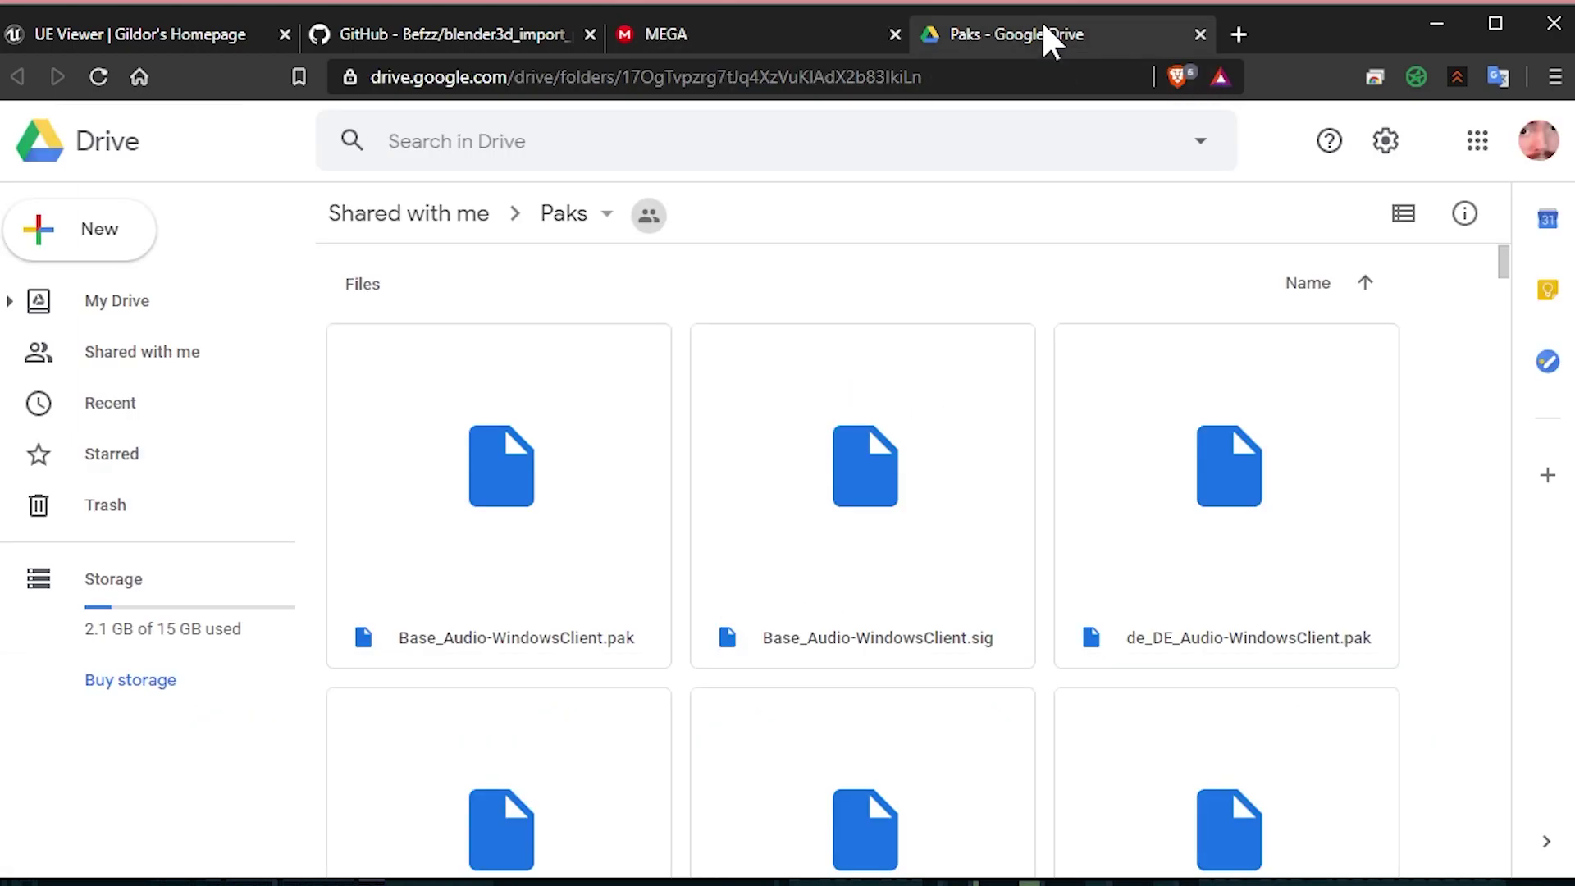
click(123, 12)
click(1429, 25)
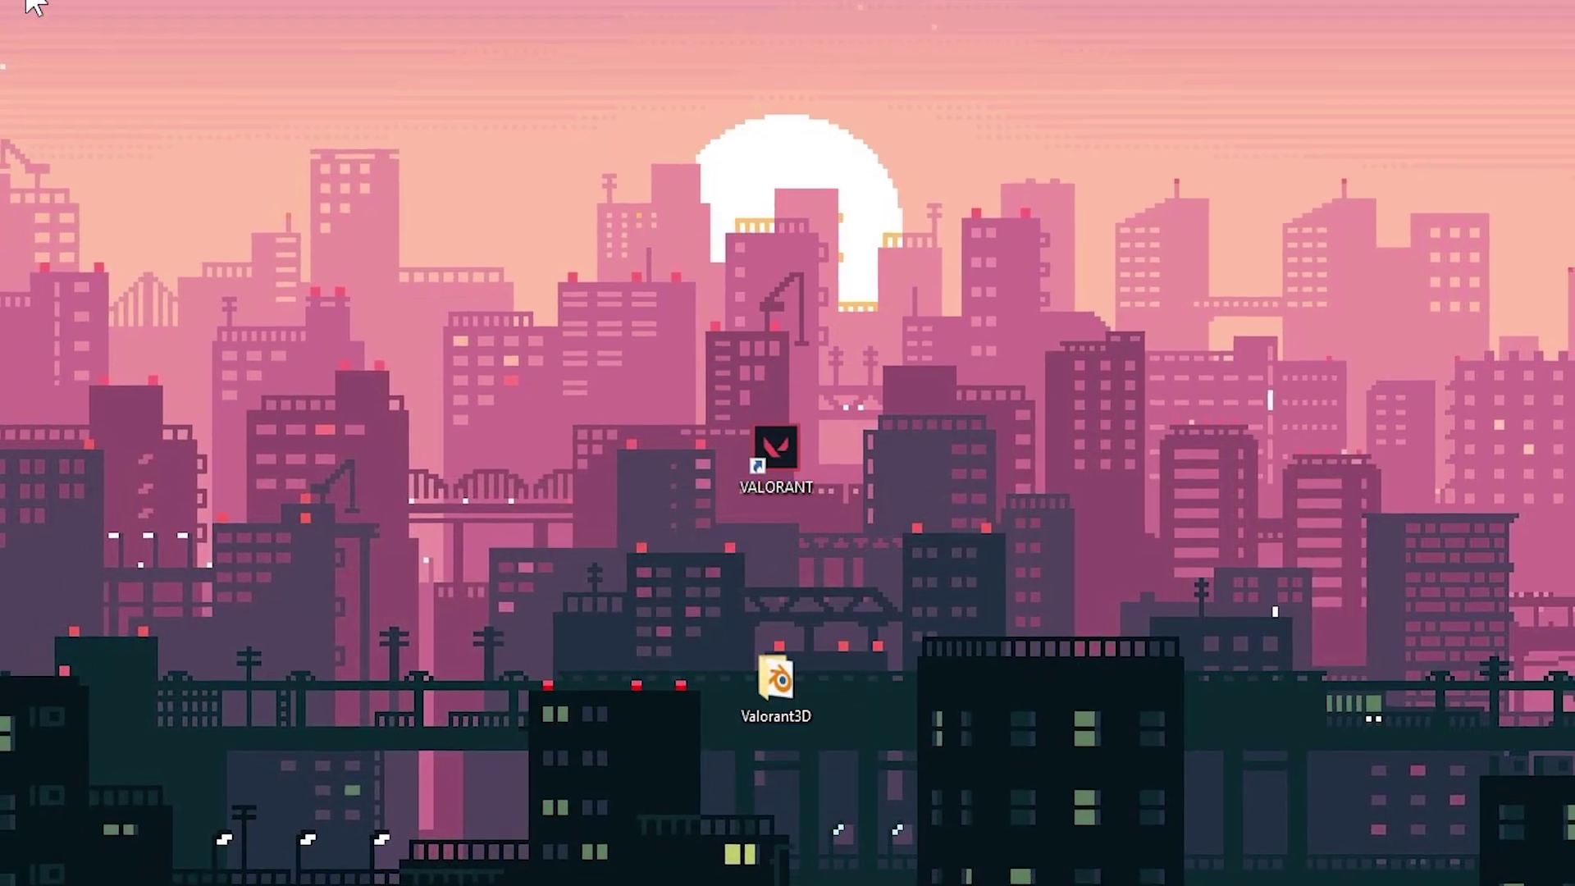
Step: Open the Valorant3D desktop folder and look over its psk add-on folder and FNShadersv2.2.blend
drag(741, 257, 242, 135)
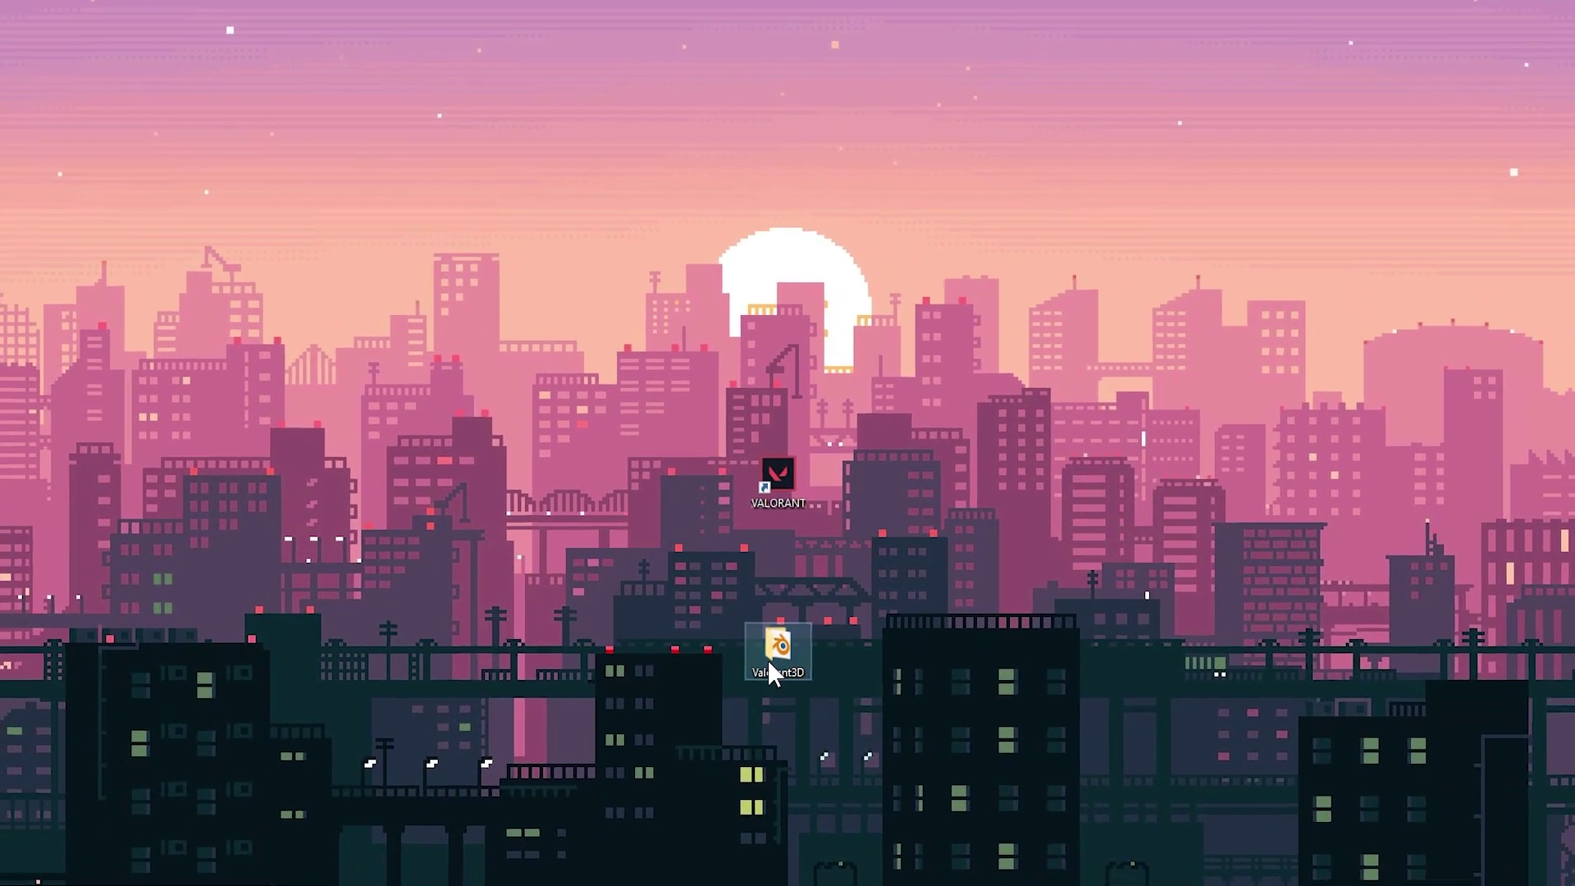
double_click(771, 652)
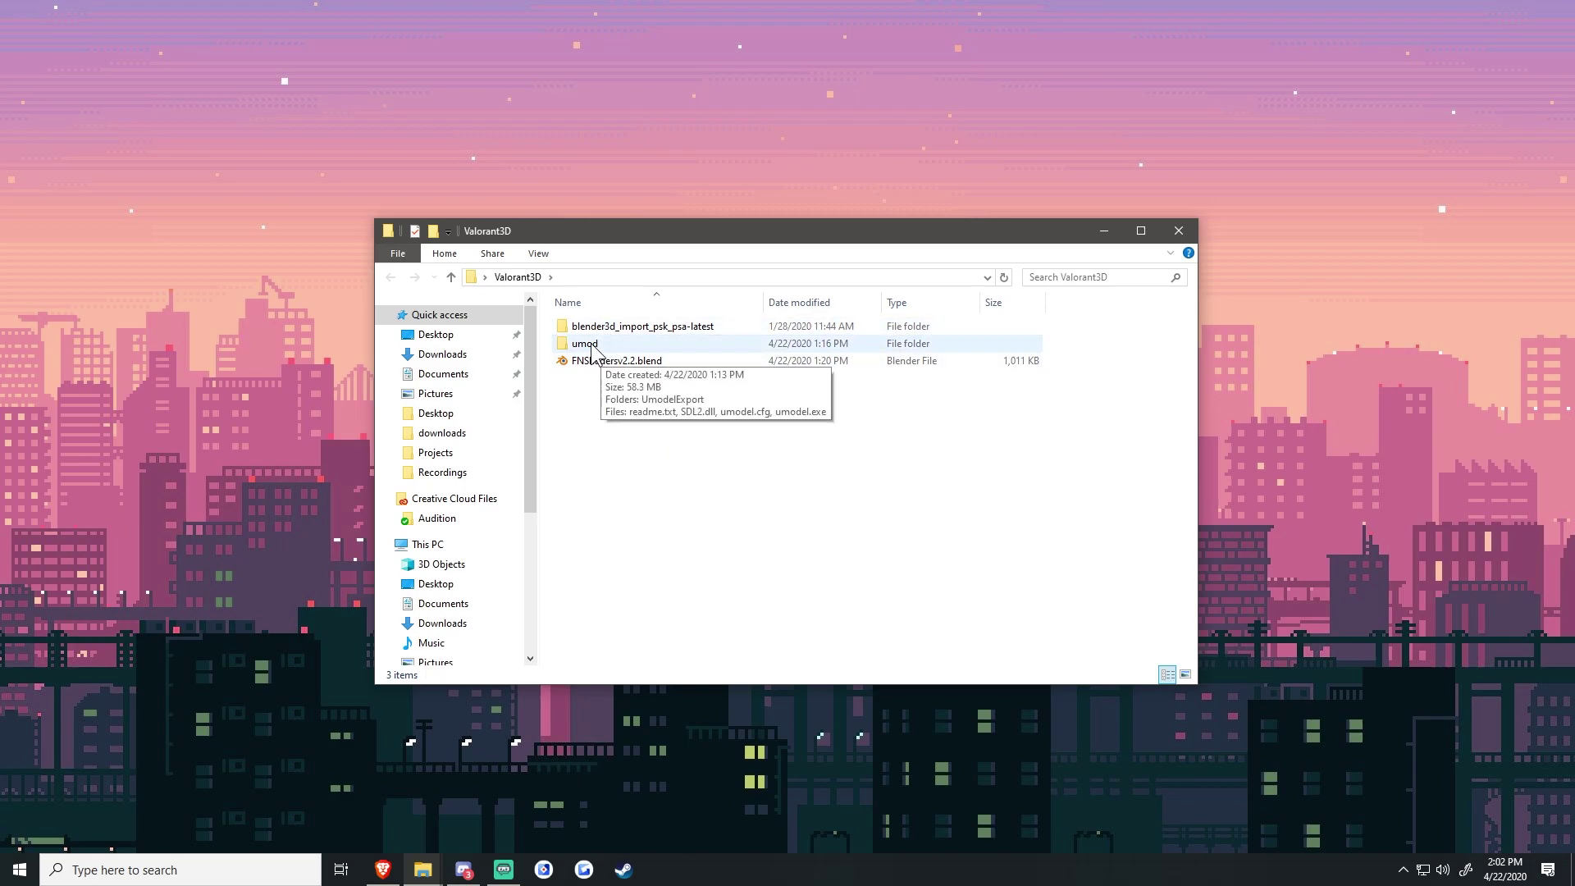
click(752, 326)
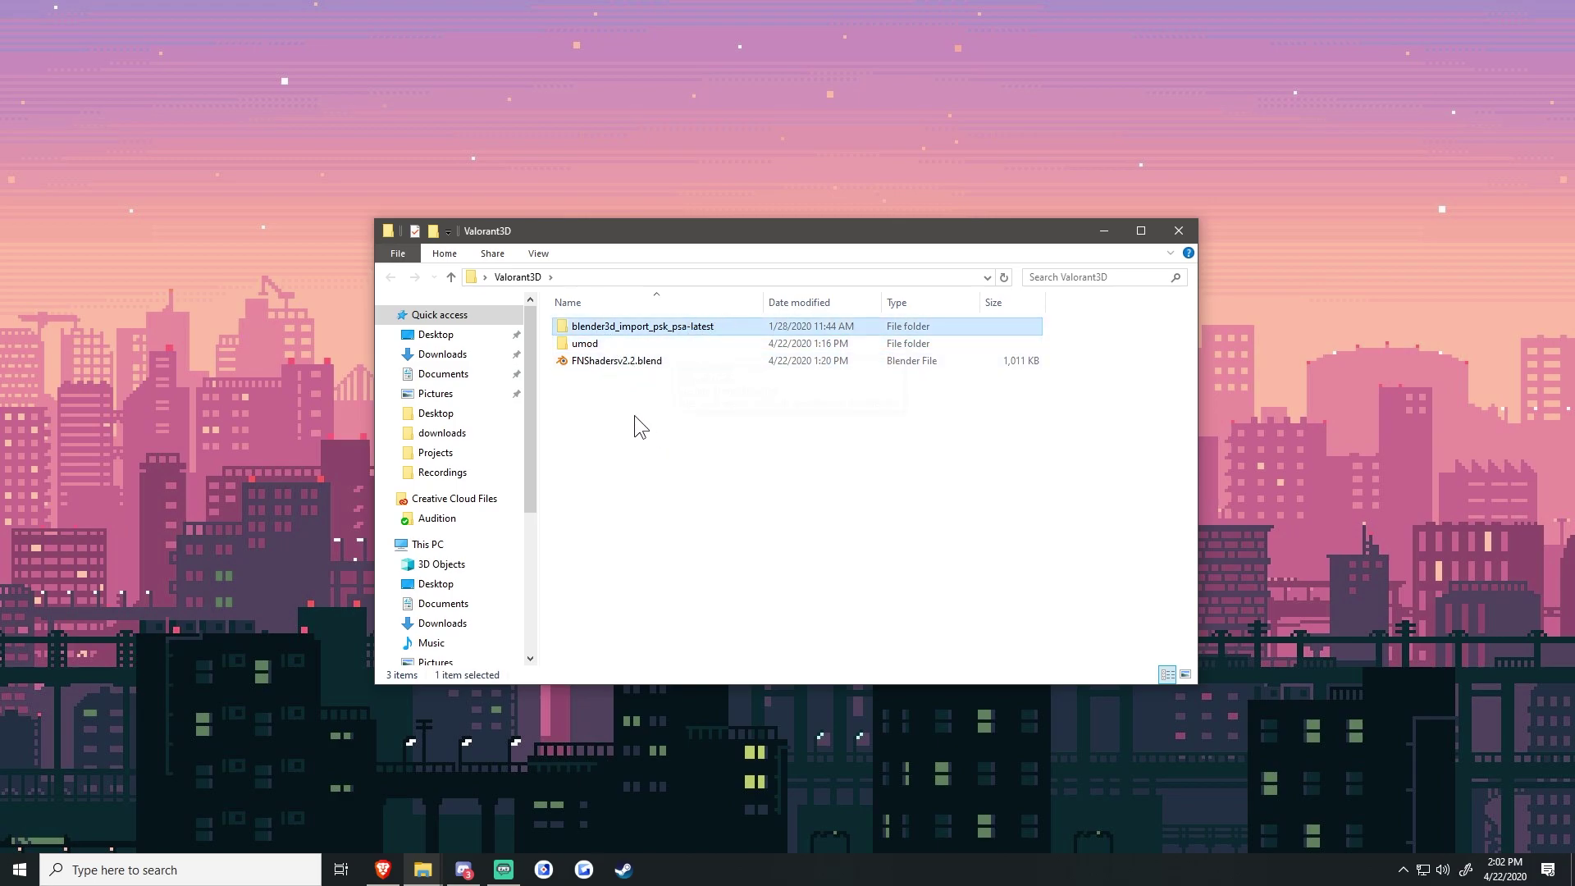
click(636, 362)
click(688, 417)
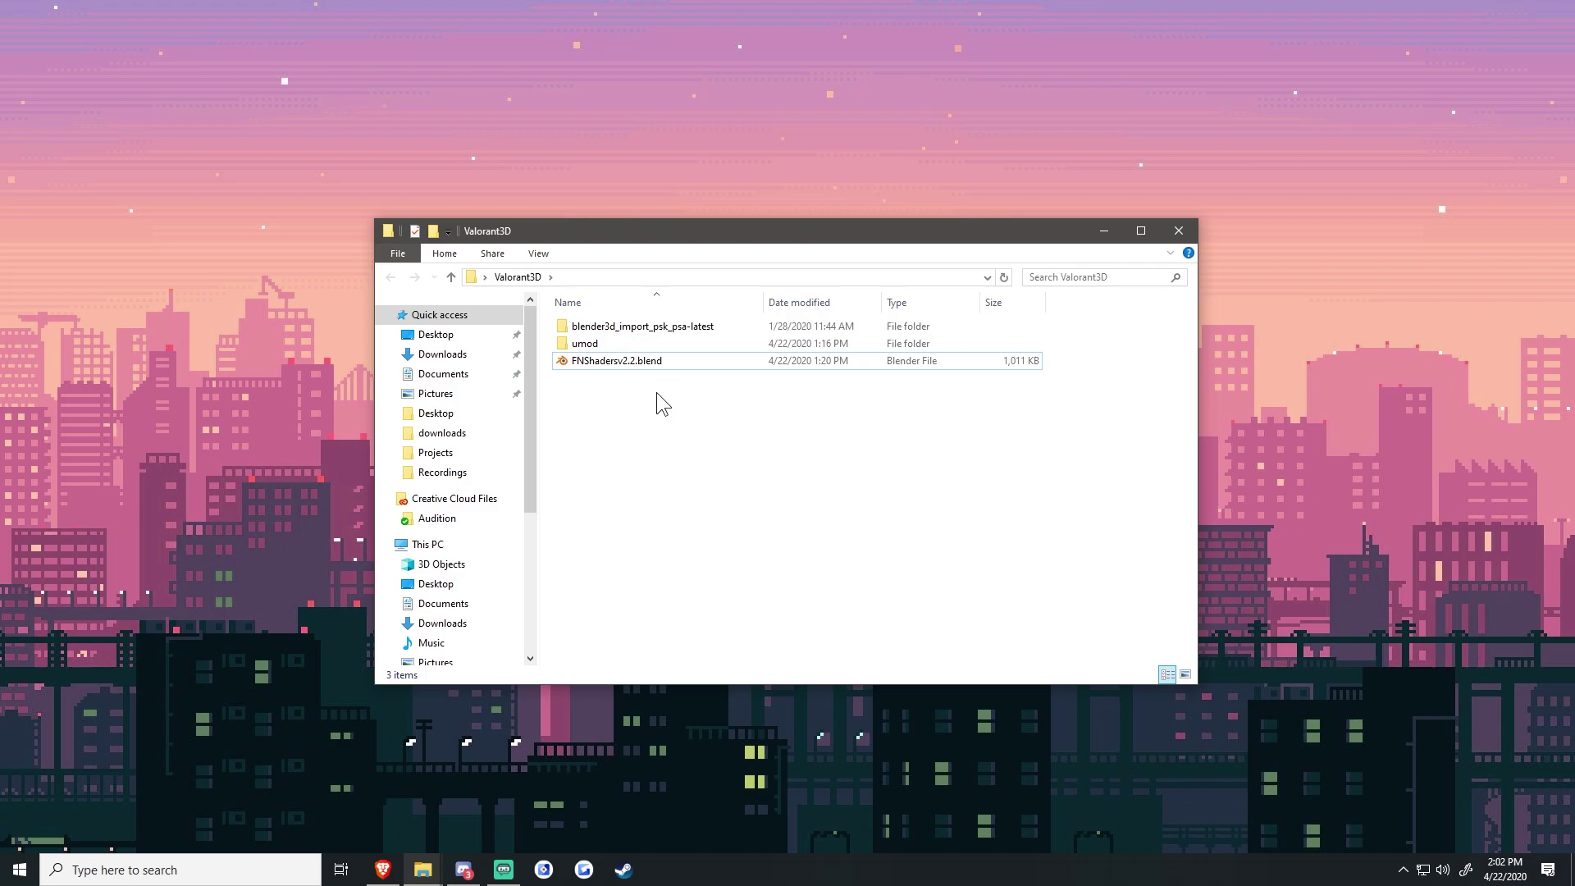
Step: Open the umod folder and launch umodel.exe
drag(699, 426, 648, 322)
click(699, 414)
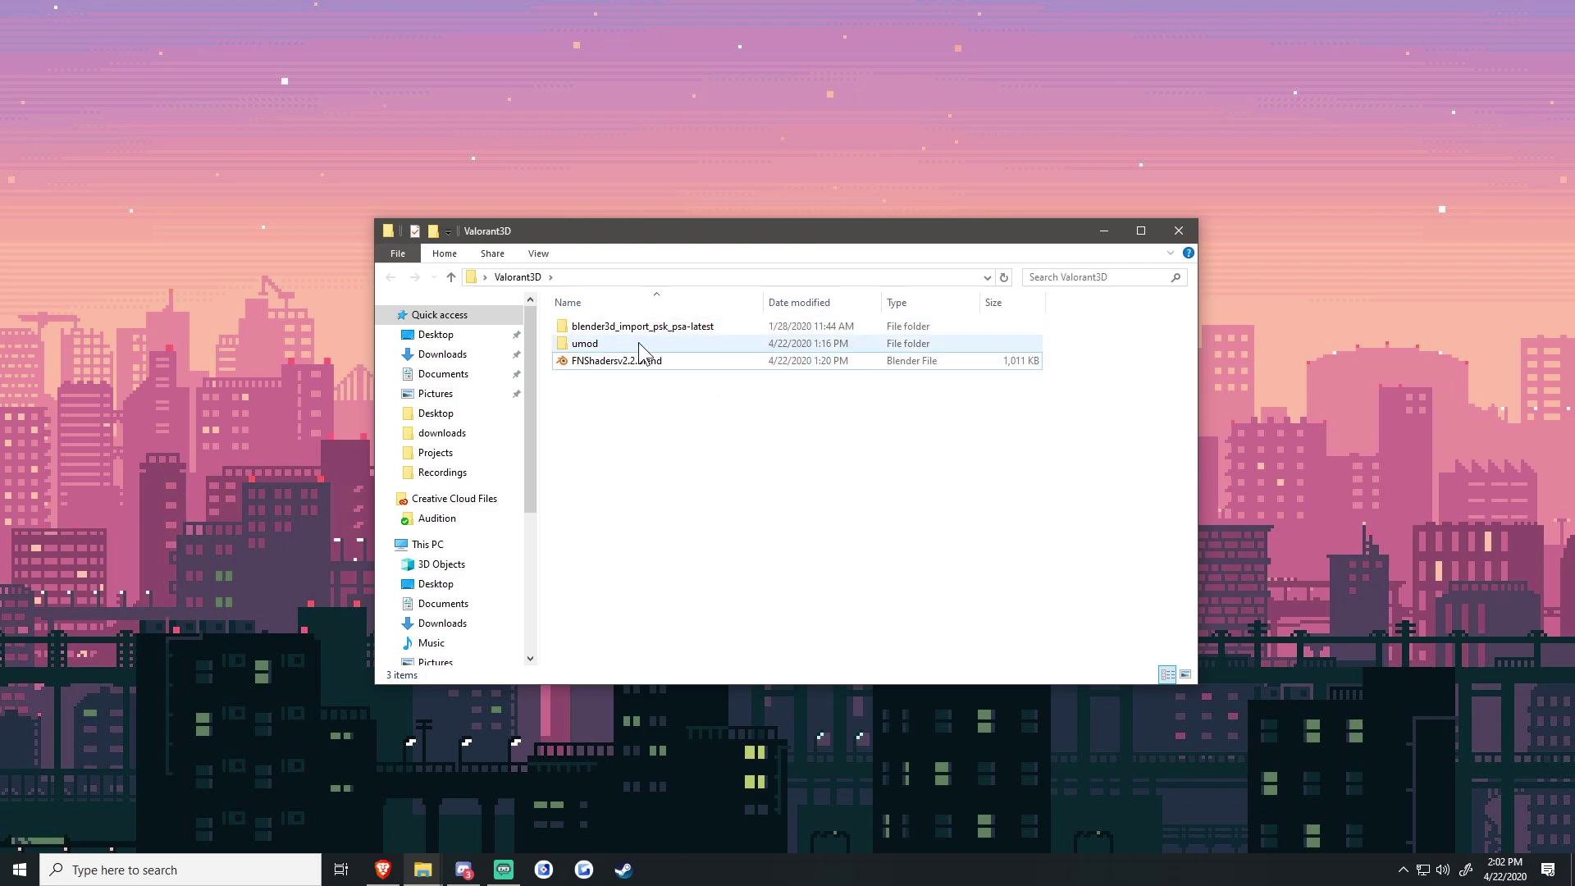
double_click(612, 343)
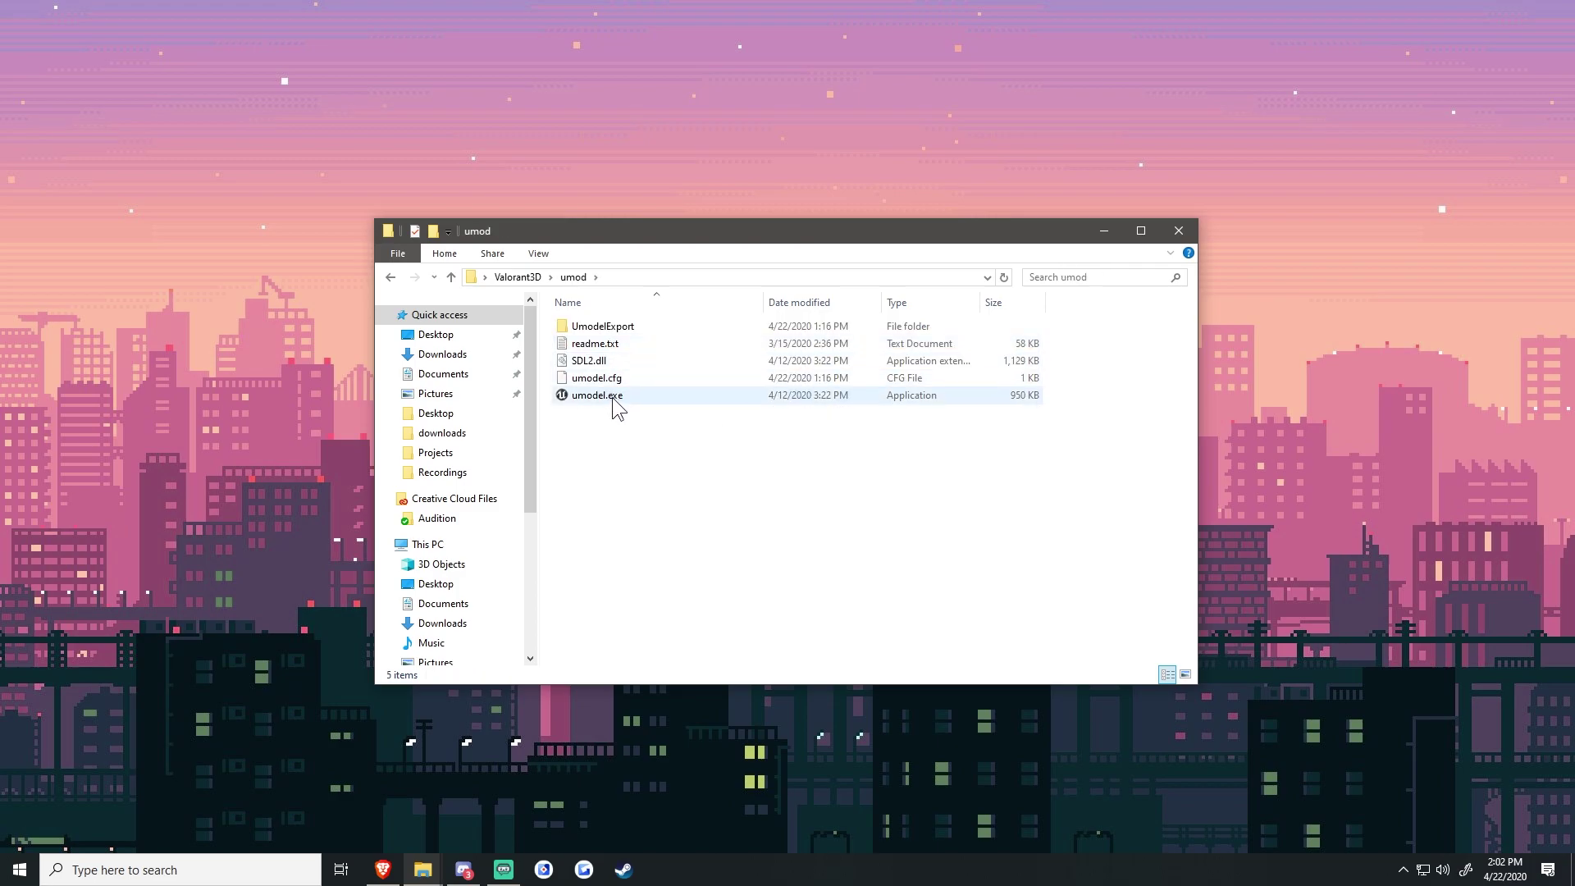
double_click(613, 398)
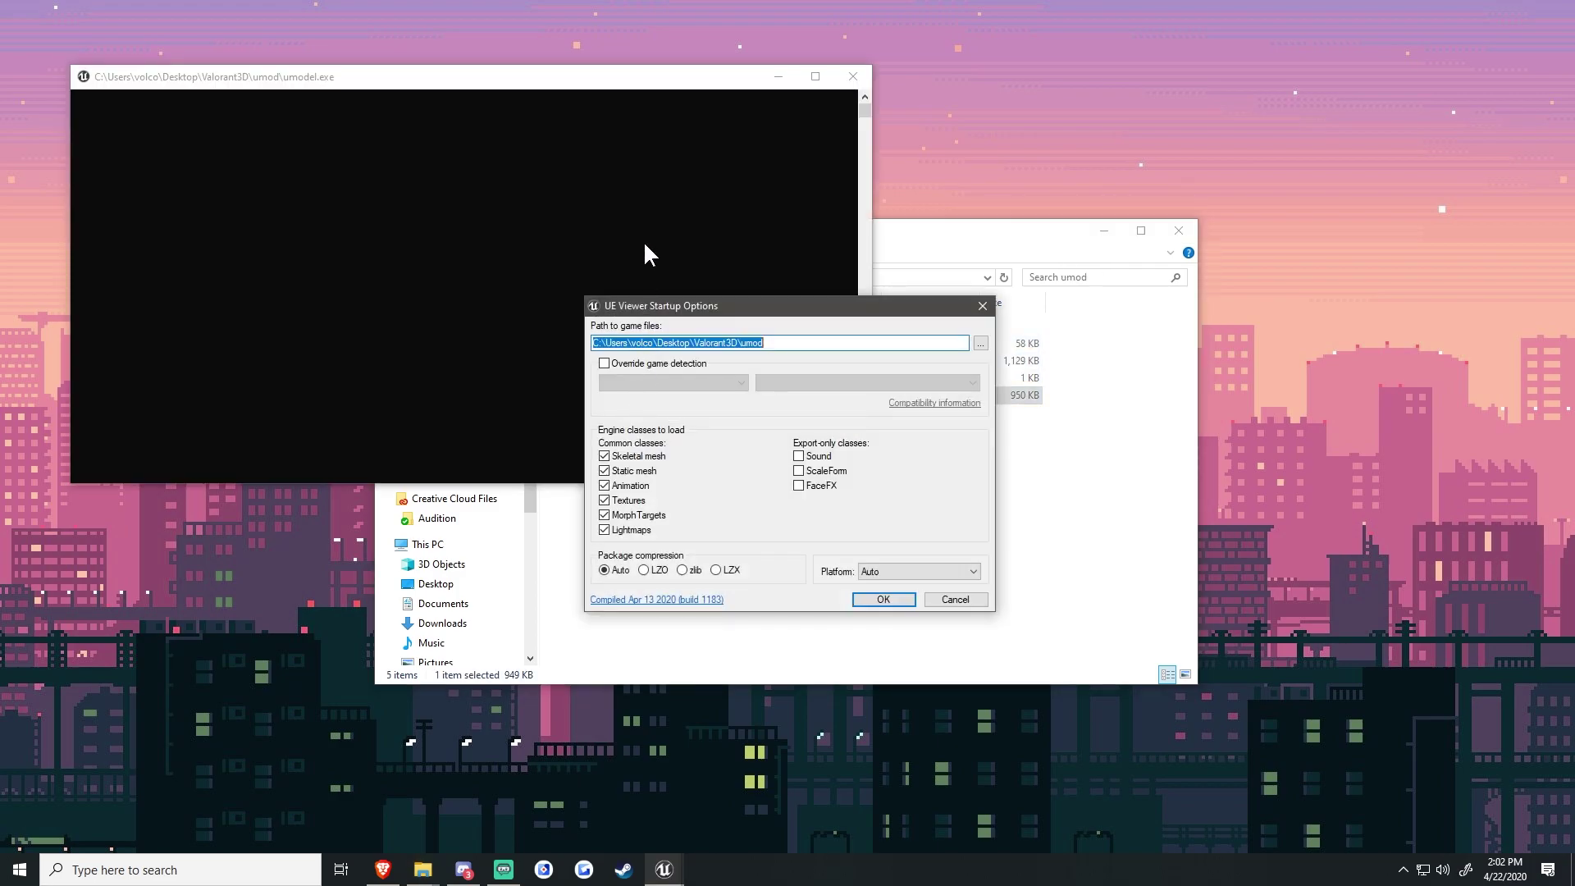
Step: Browse for the game files folder and navigate into D:\Program 86
click(981, 343)
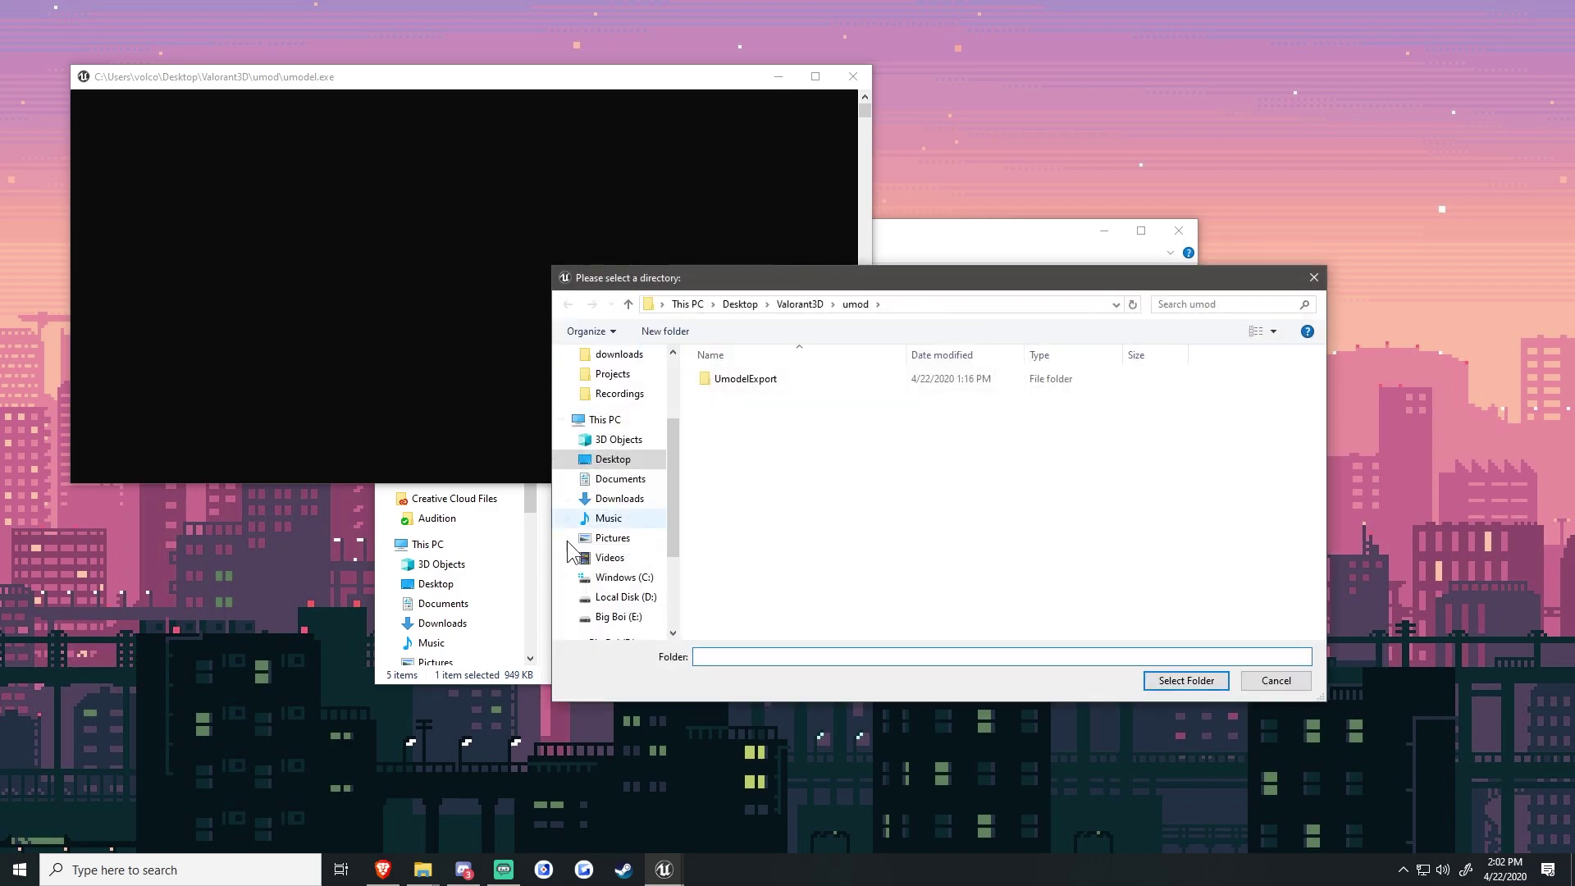
scroll(574, 545, down, 1)
click(623, 557)
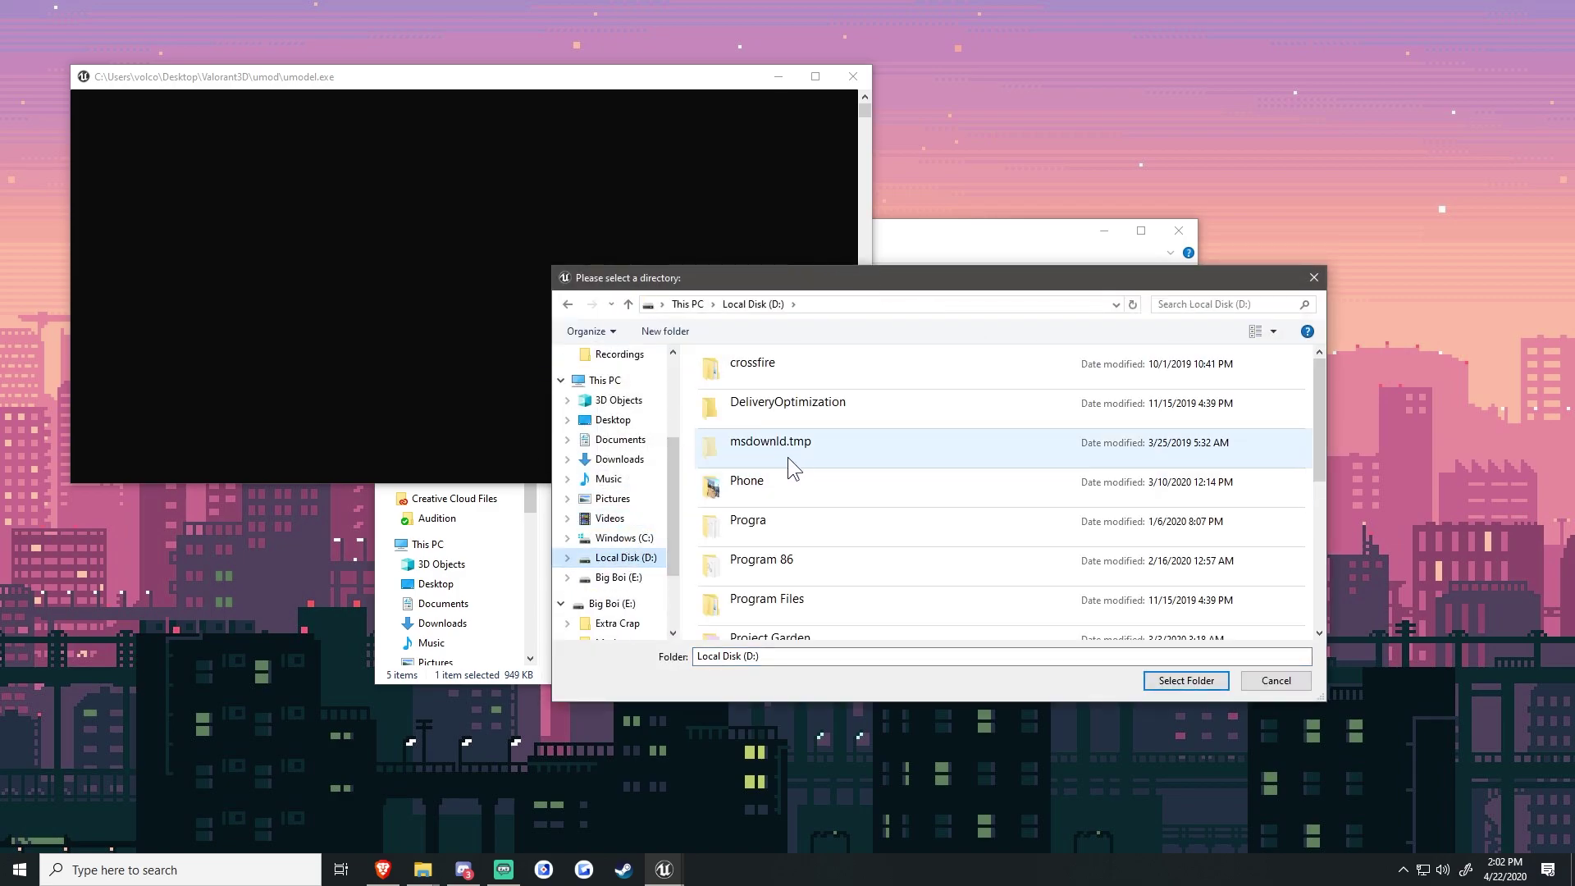
scroll(802, 526, down, 1)
double_click(820, 494)
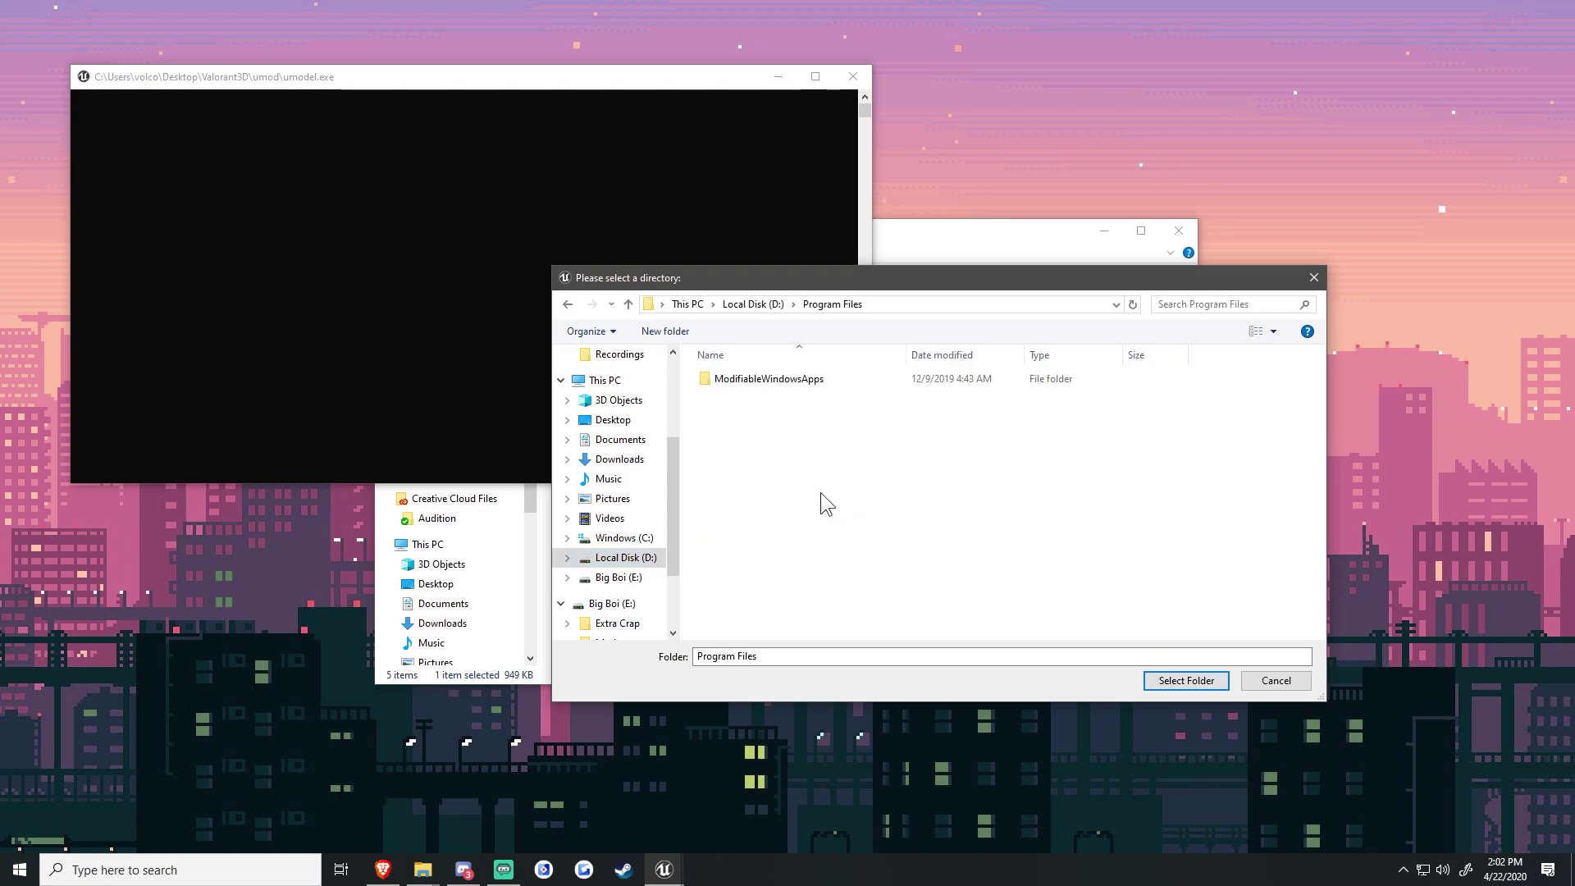
click(761, 302)
double_click(819, 561)
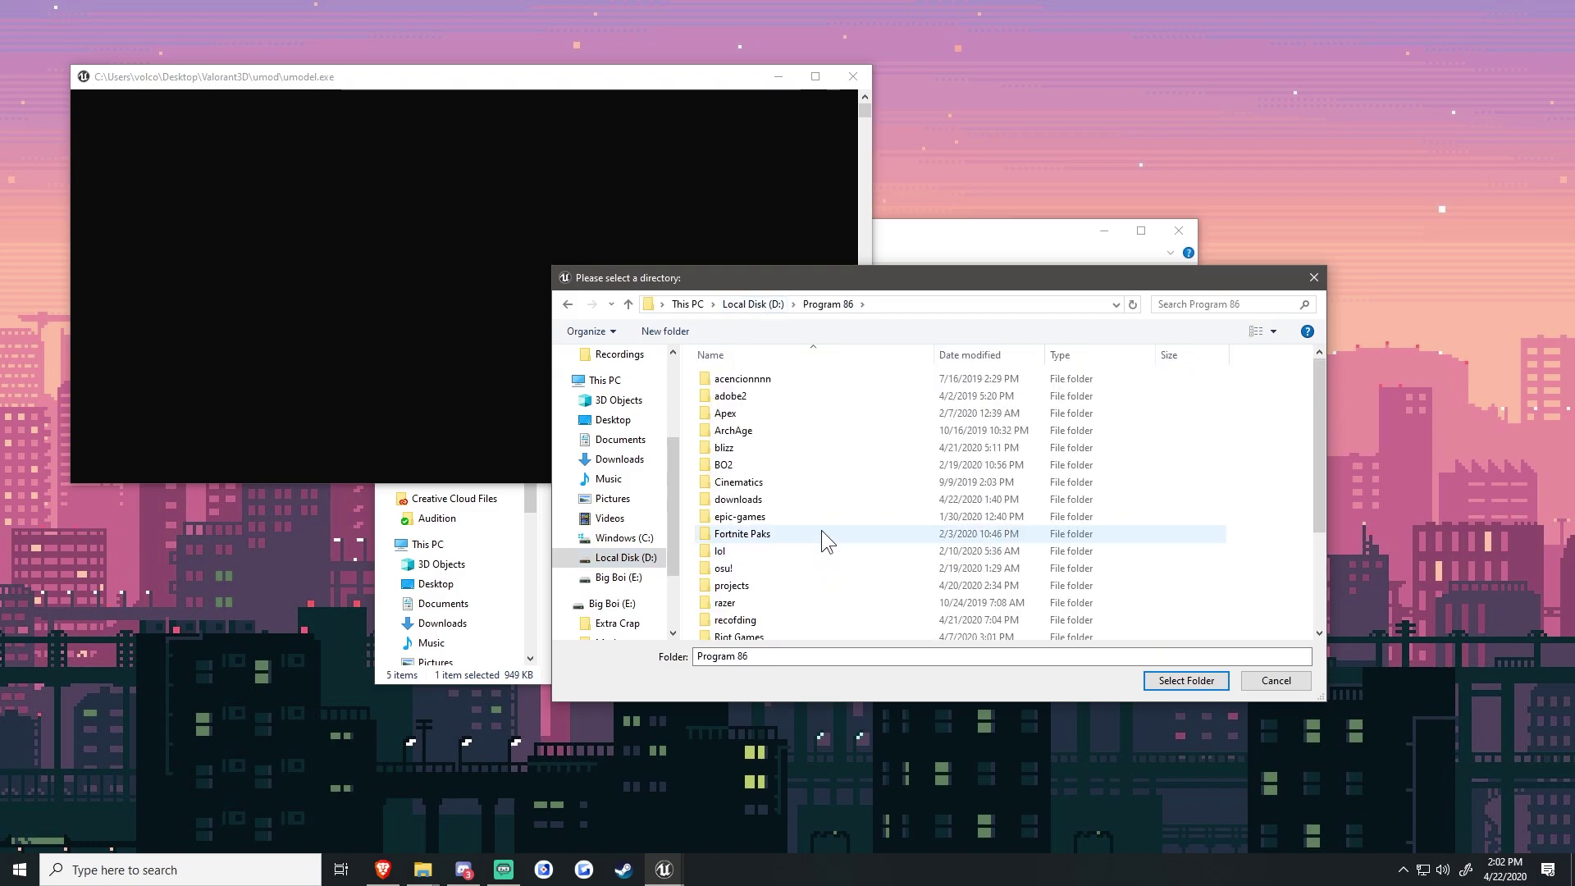
scroll(812, 509, down, 3)
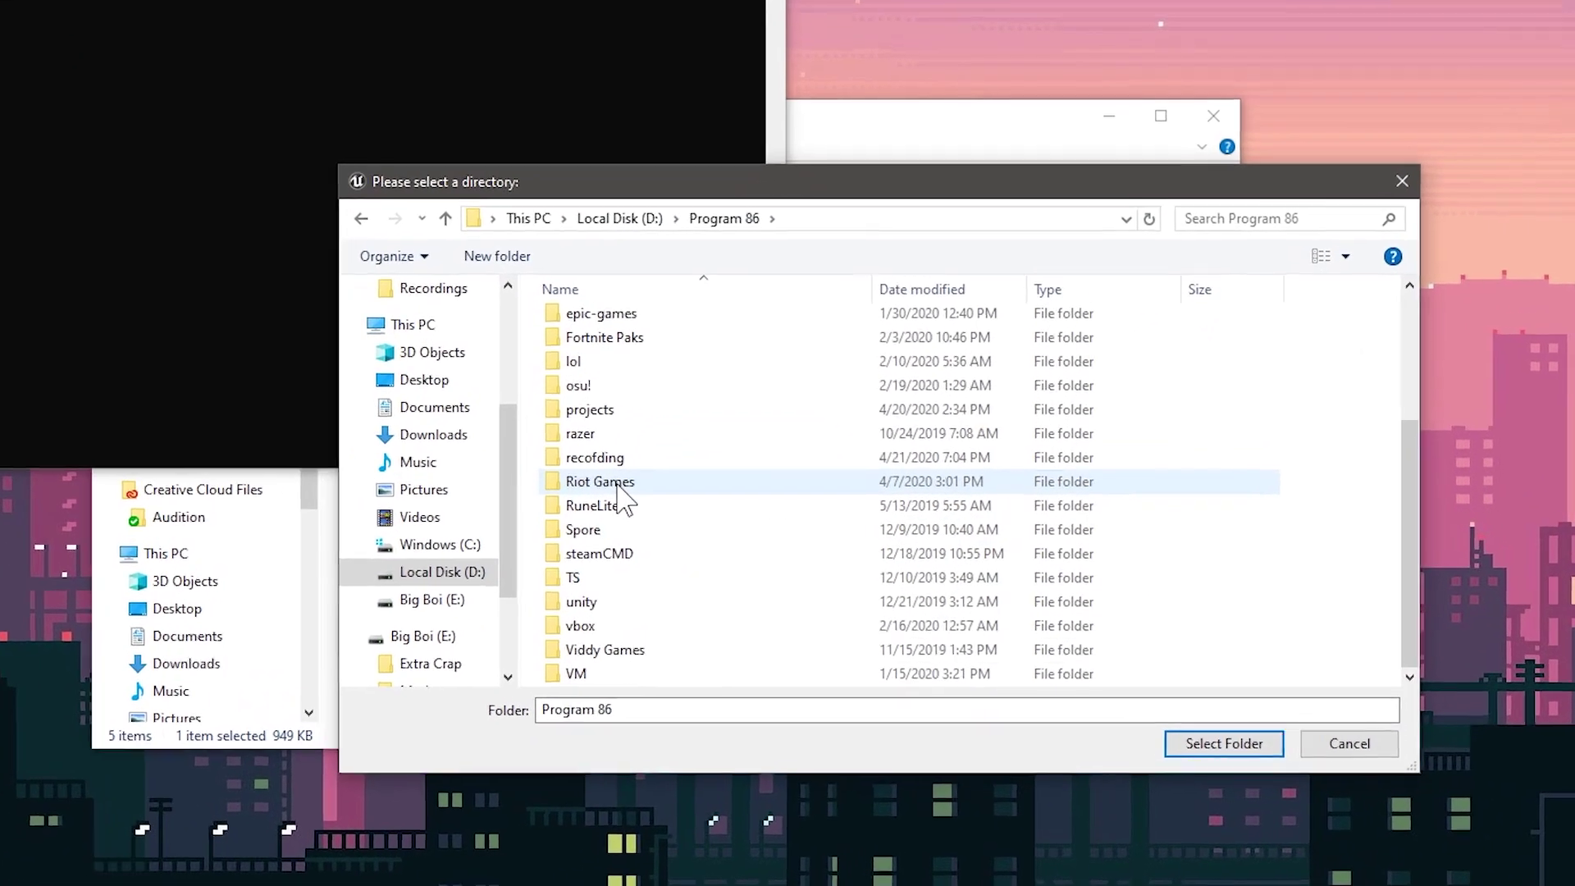
Step: Set the game path to Riot Games\VALORANT\live\ShooterGame\Content\Paks, confirm, and go to Discord's aes-keys channel
double_click(617, 485)
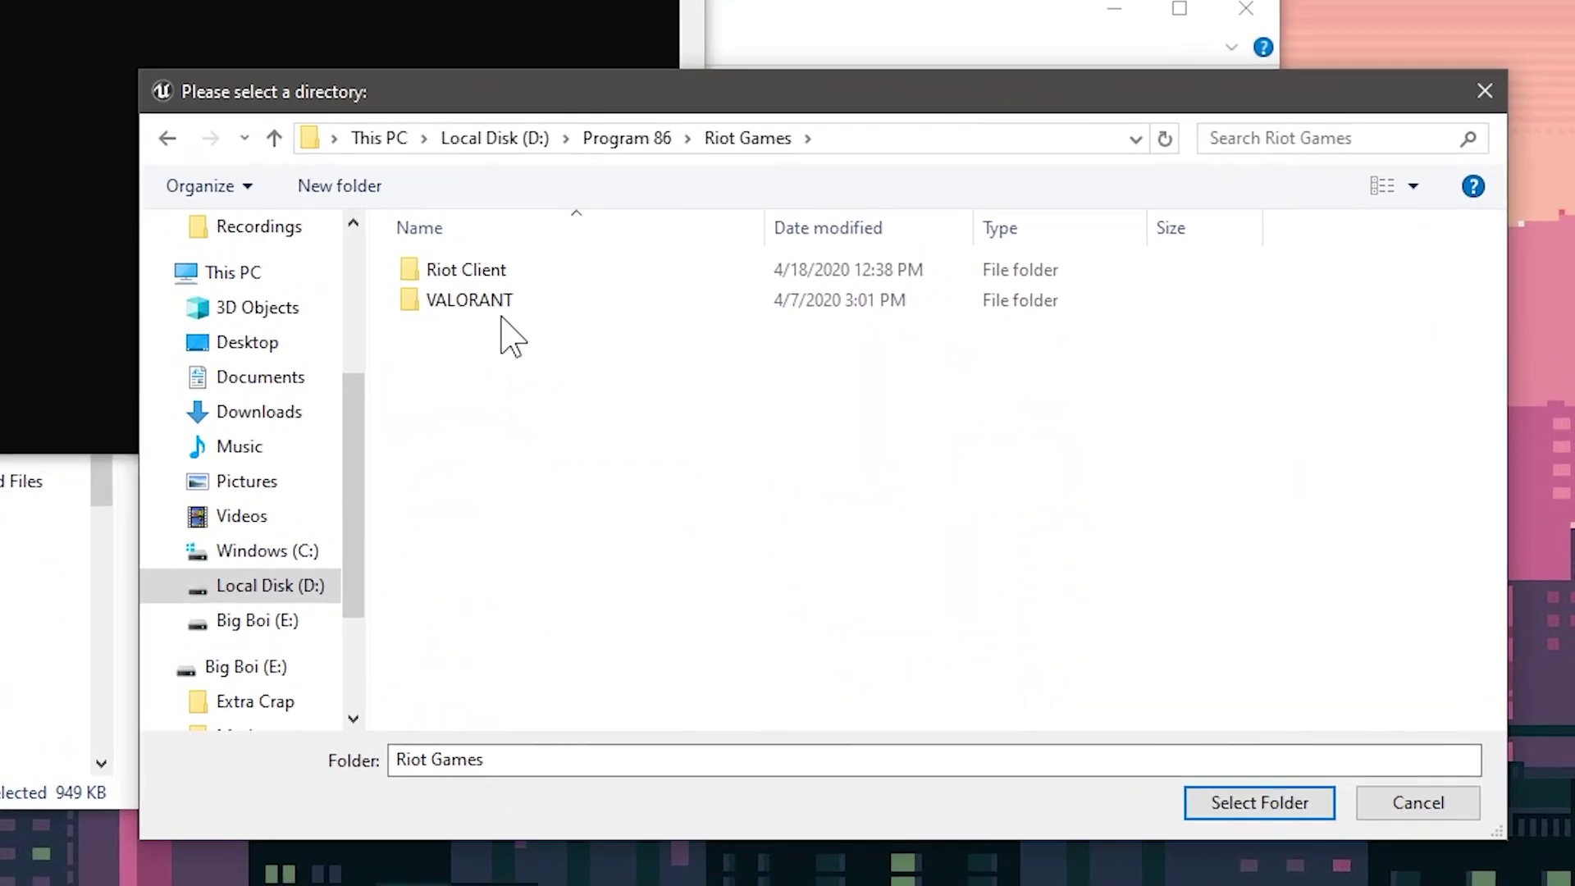
double_click(607, 340)
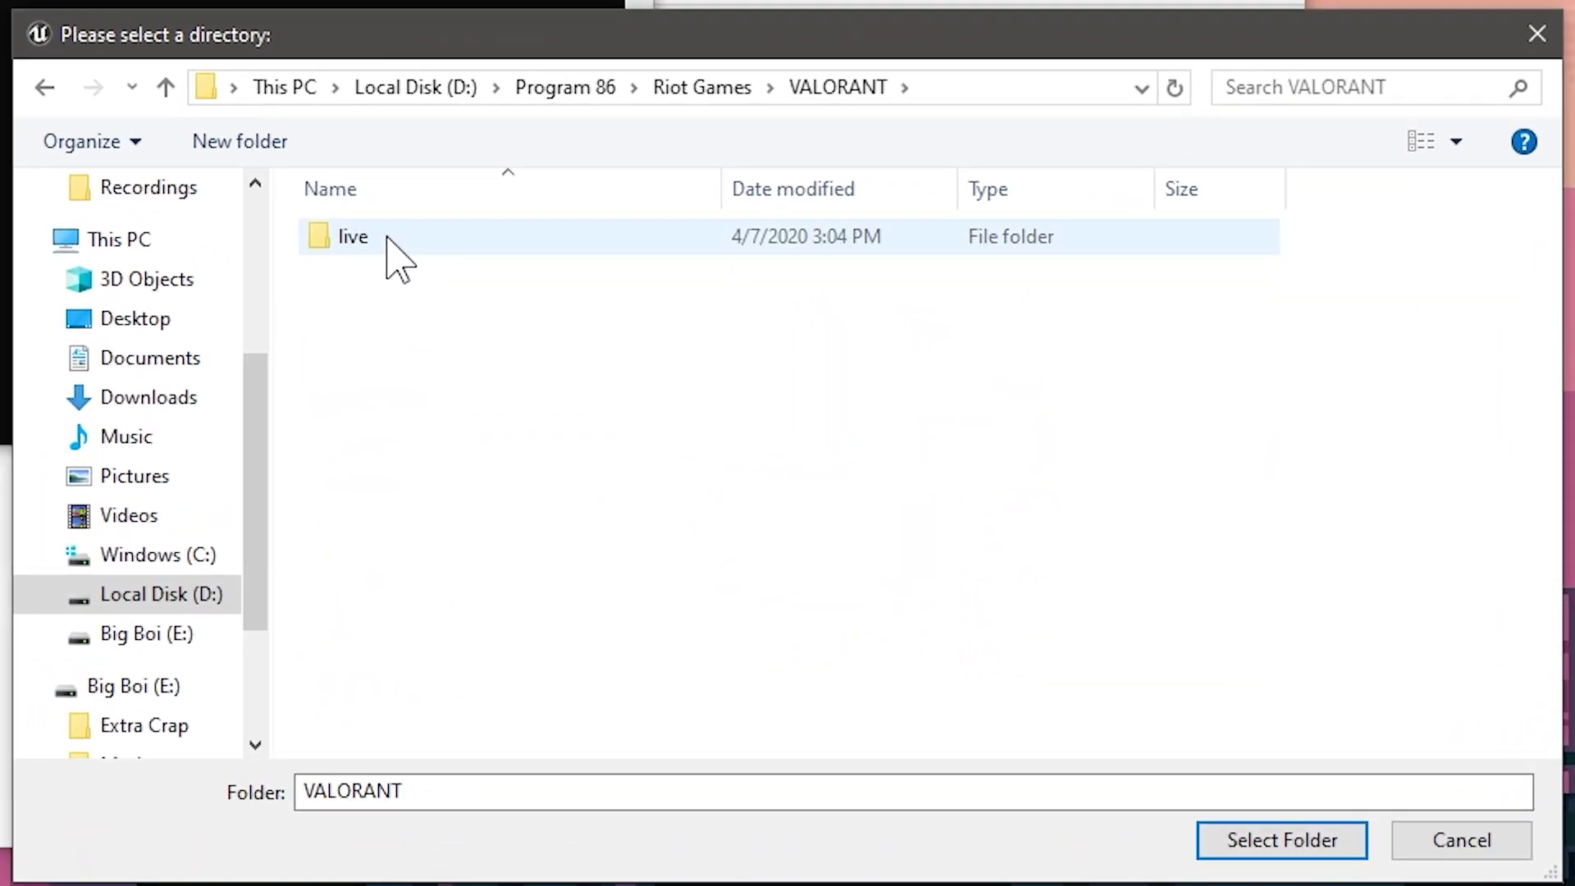
double_click(386, 238)
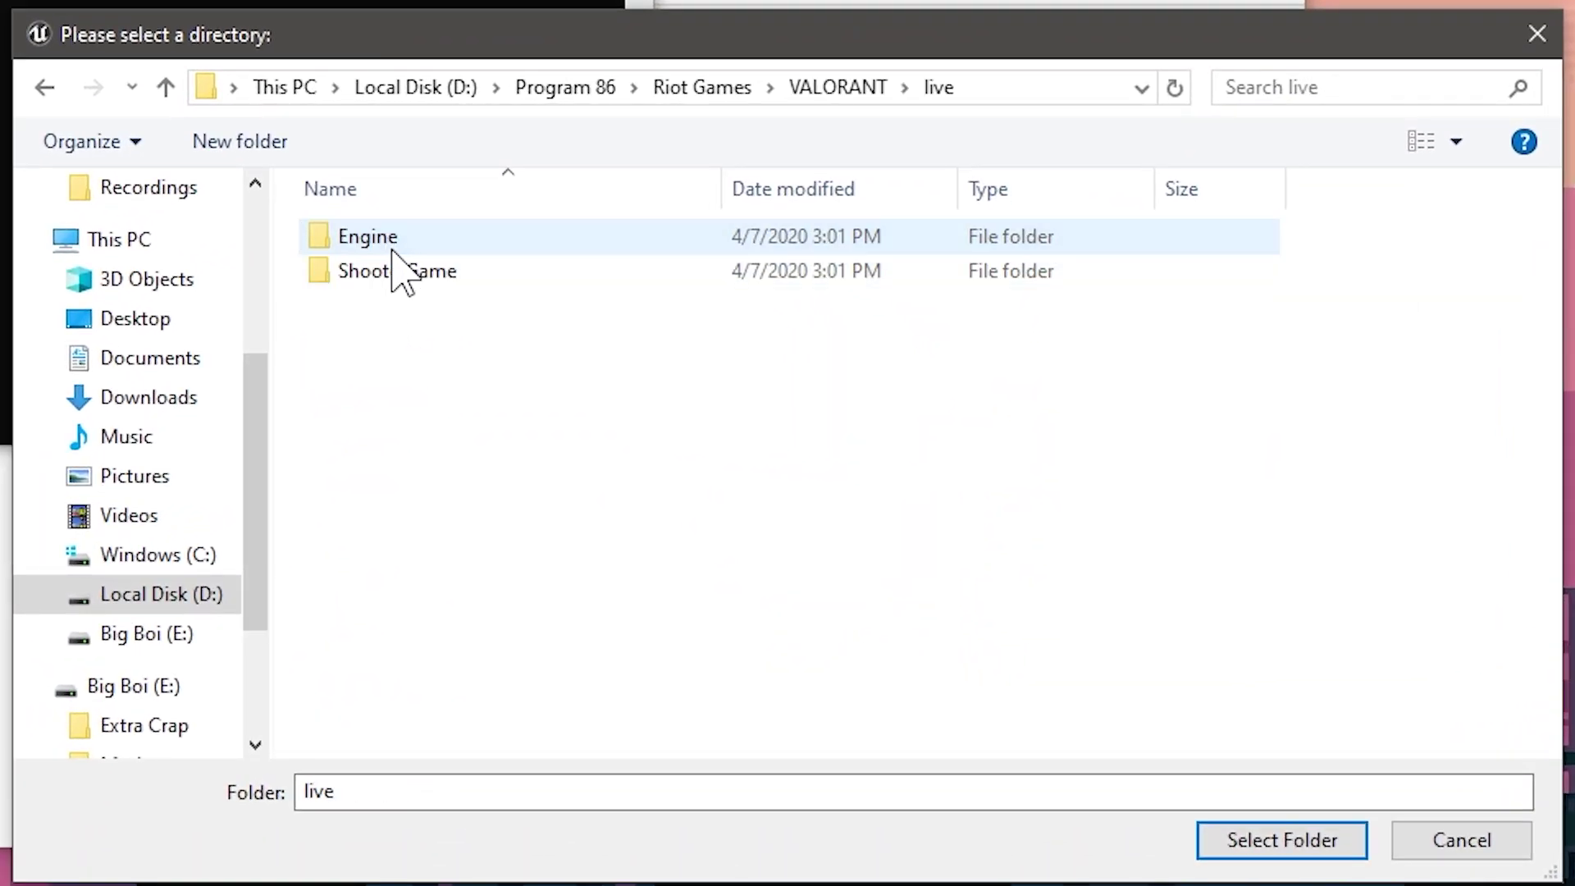
double_click(404, 272)
click(408, 274)
double_click(408, 274)
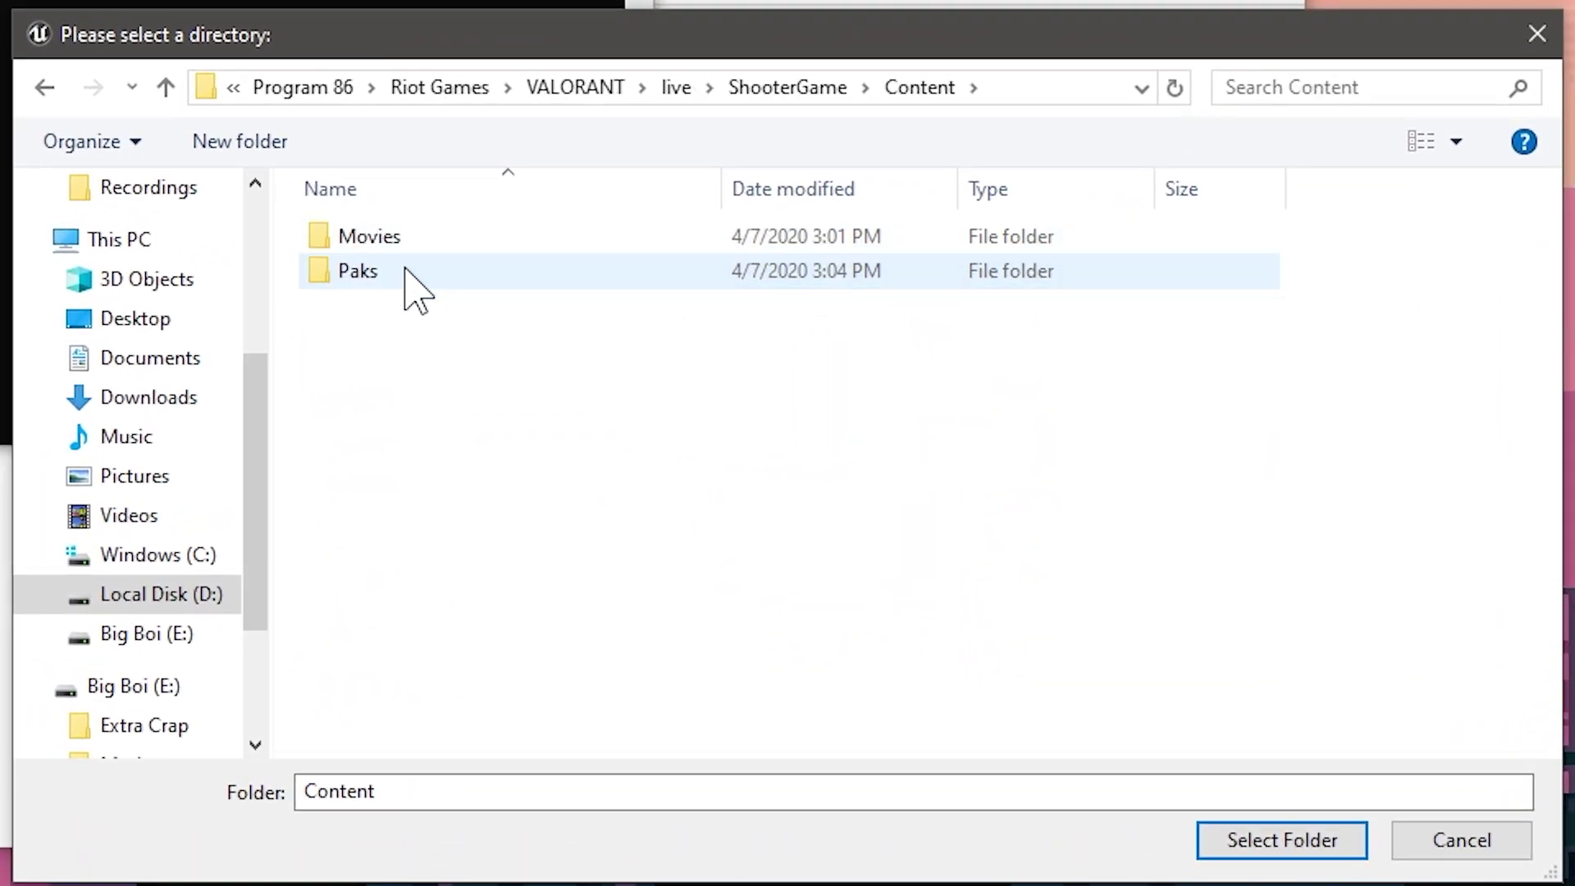
double_click(406, 272)
click(1230, 830)
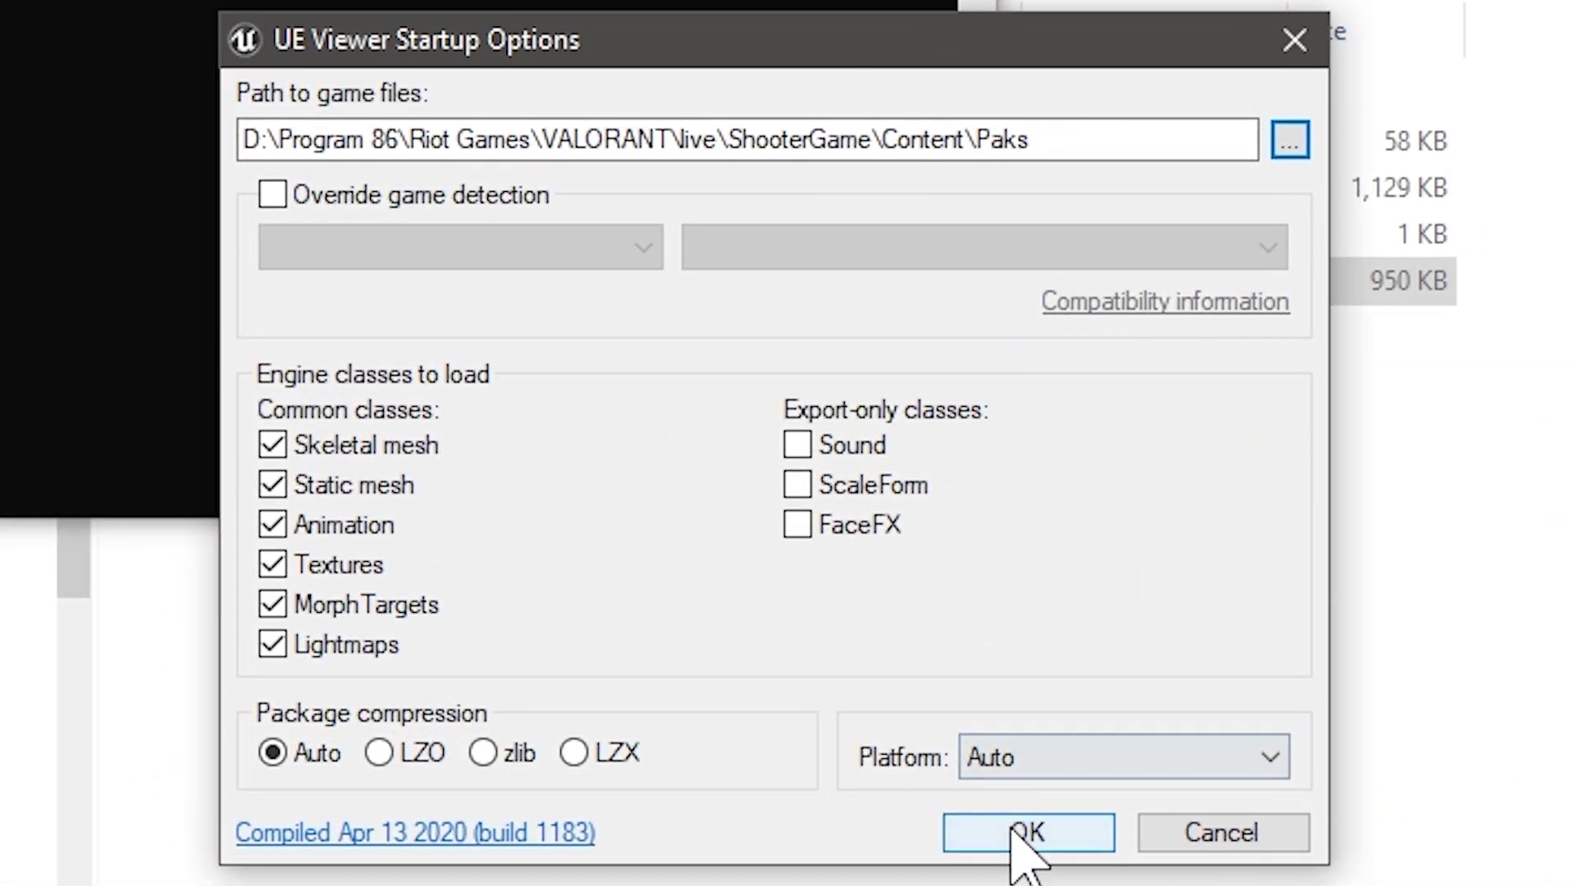
click(676, 678)
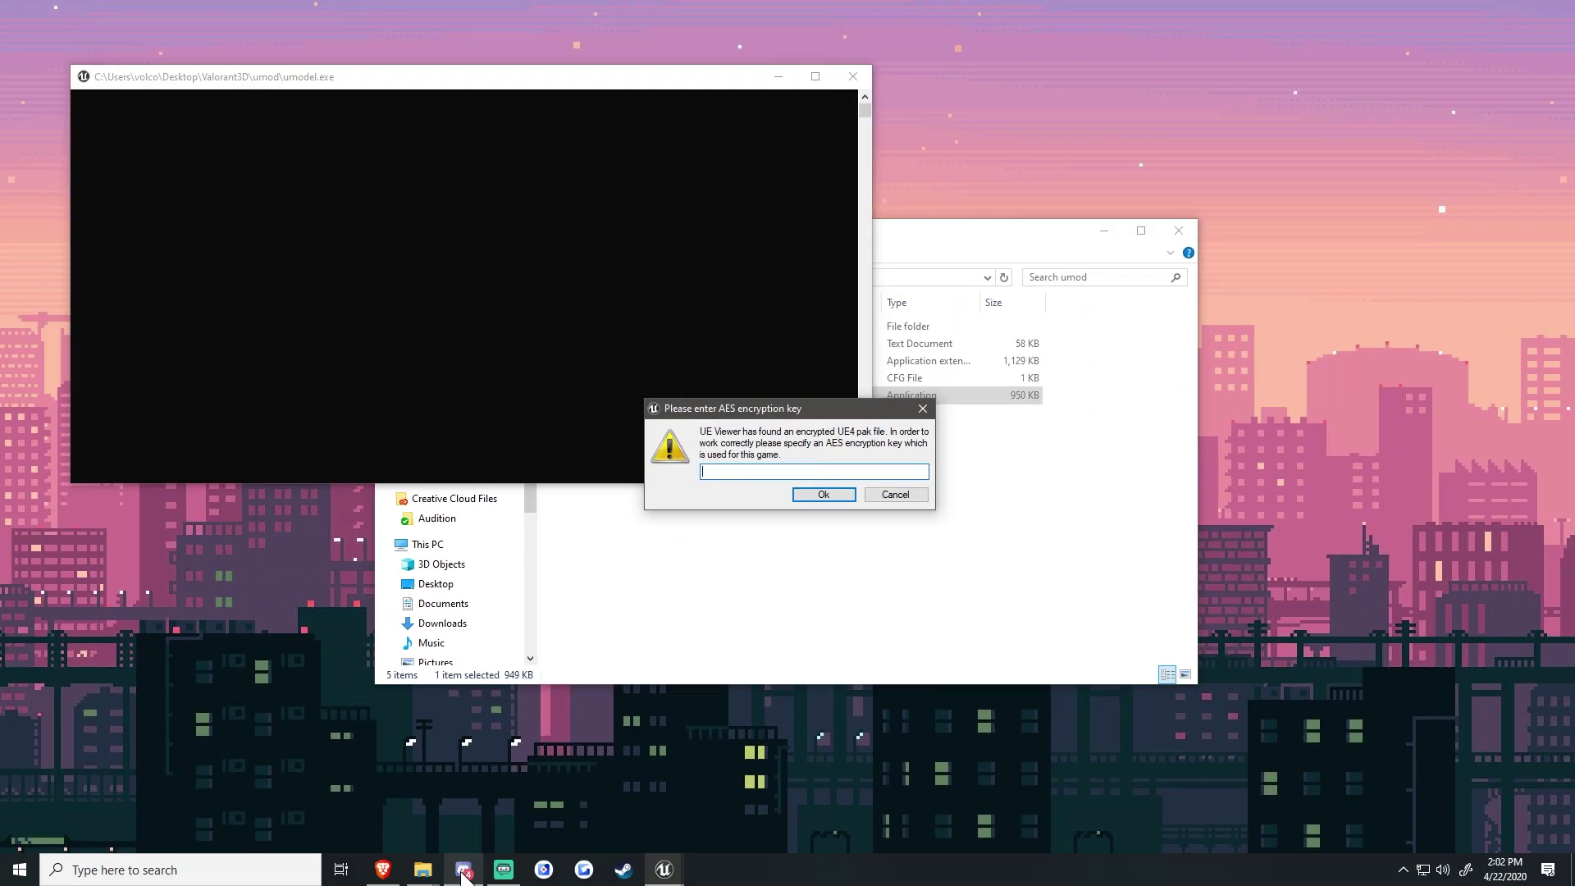
click(463, 872)
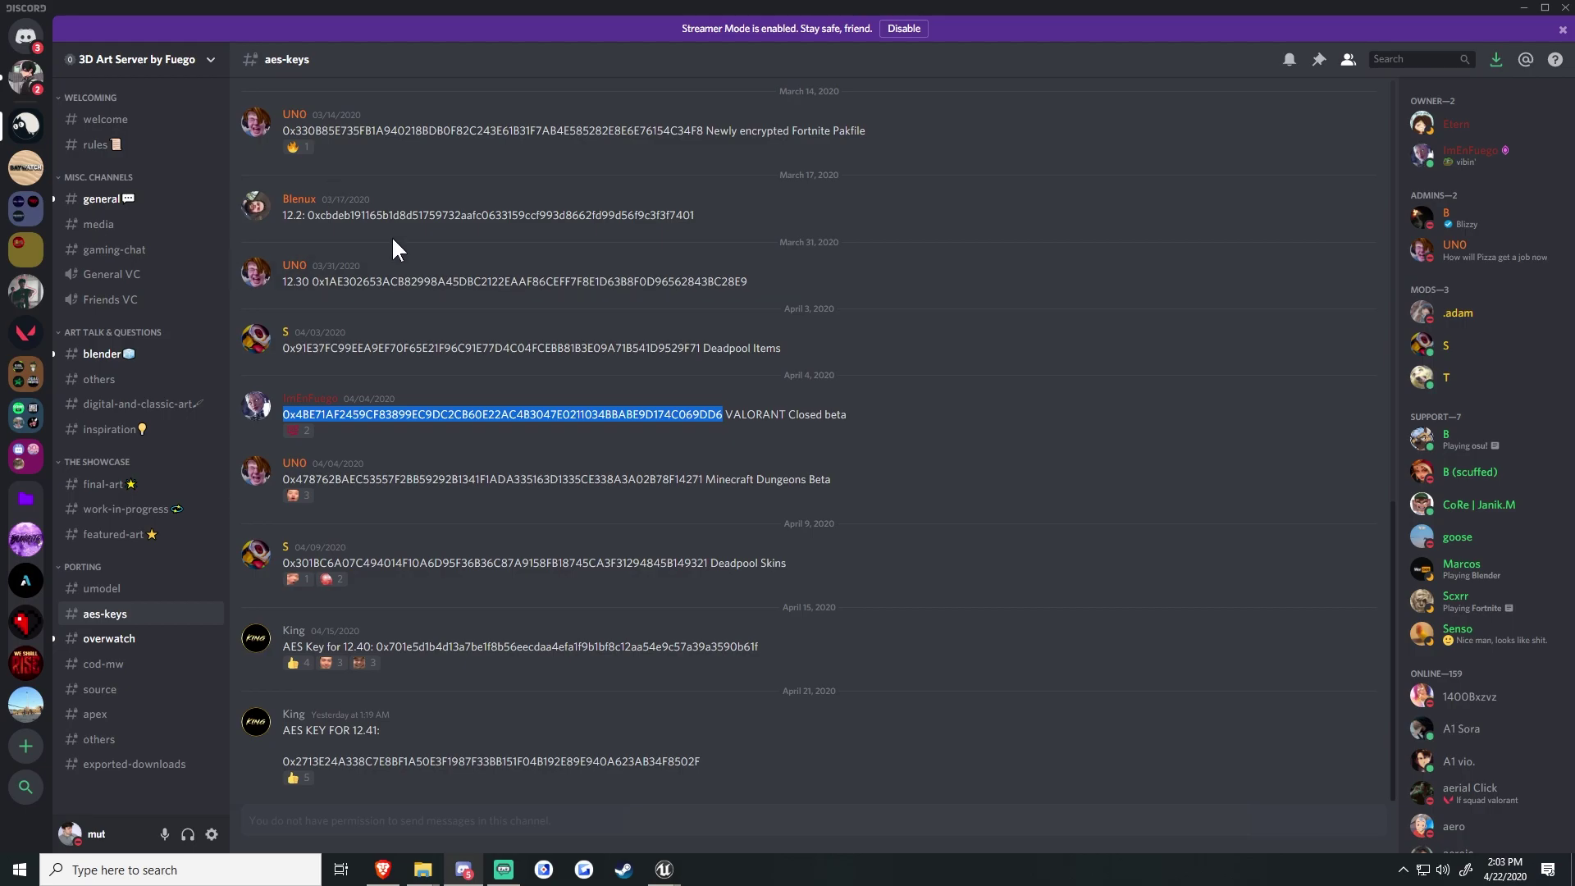
Step: Copy the VALORANT closed beta AES key from Discord's #aes-keys channel
click(169, 117)
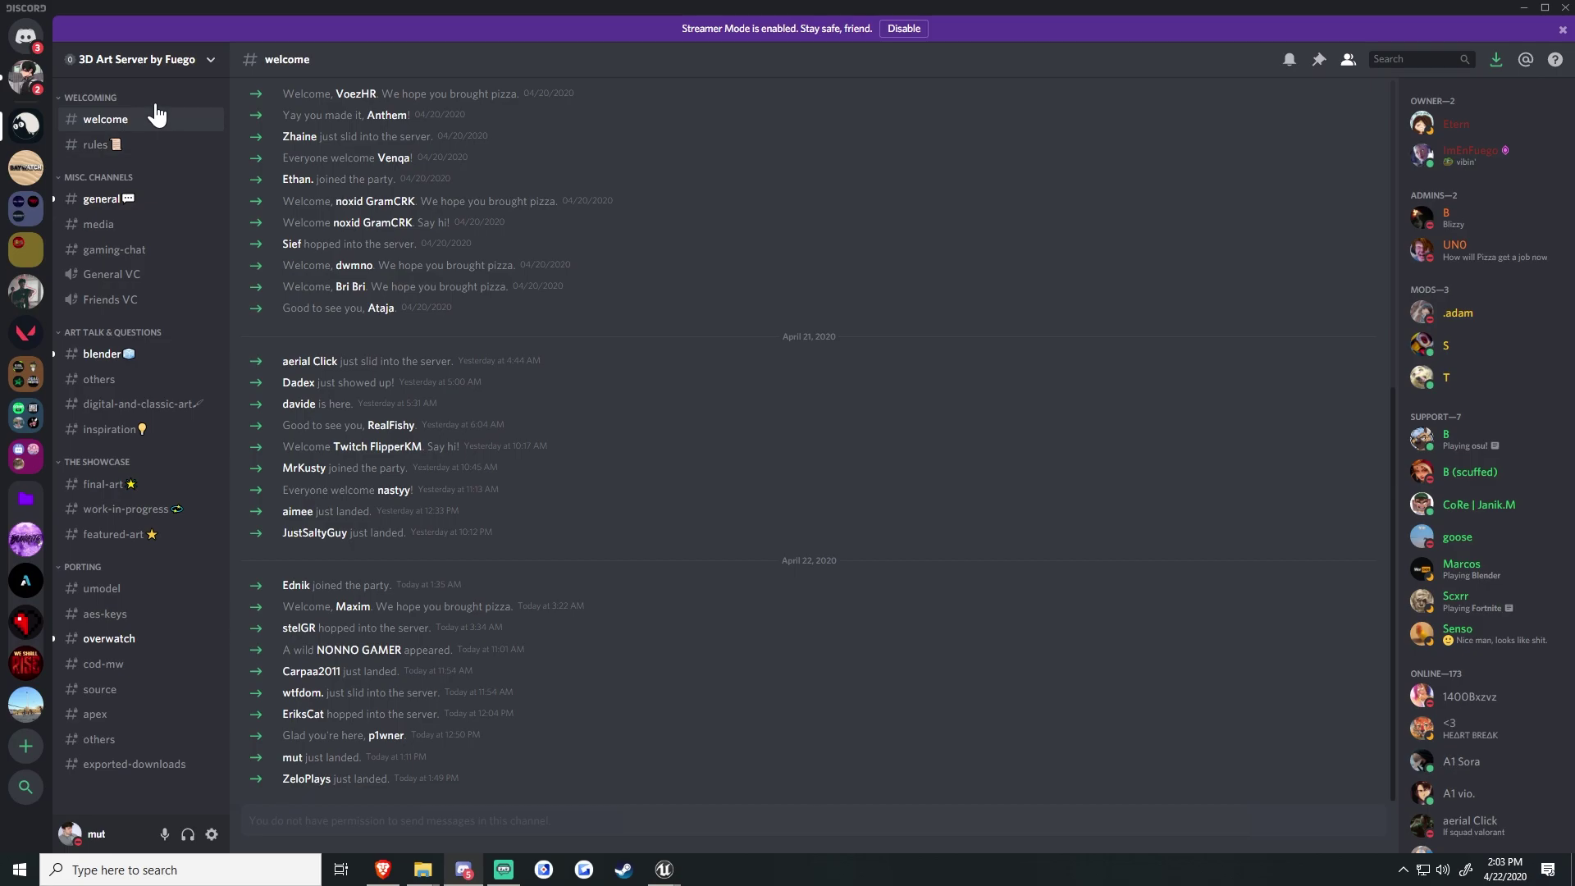
click(158, 146)
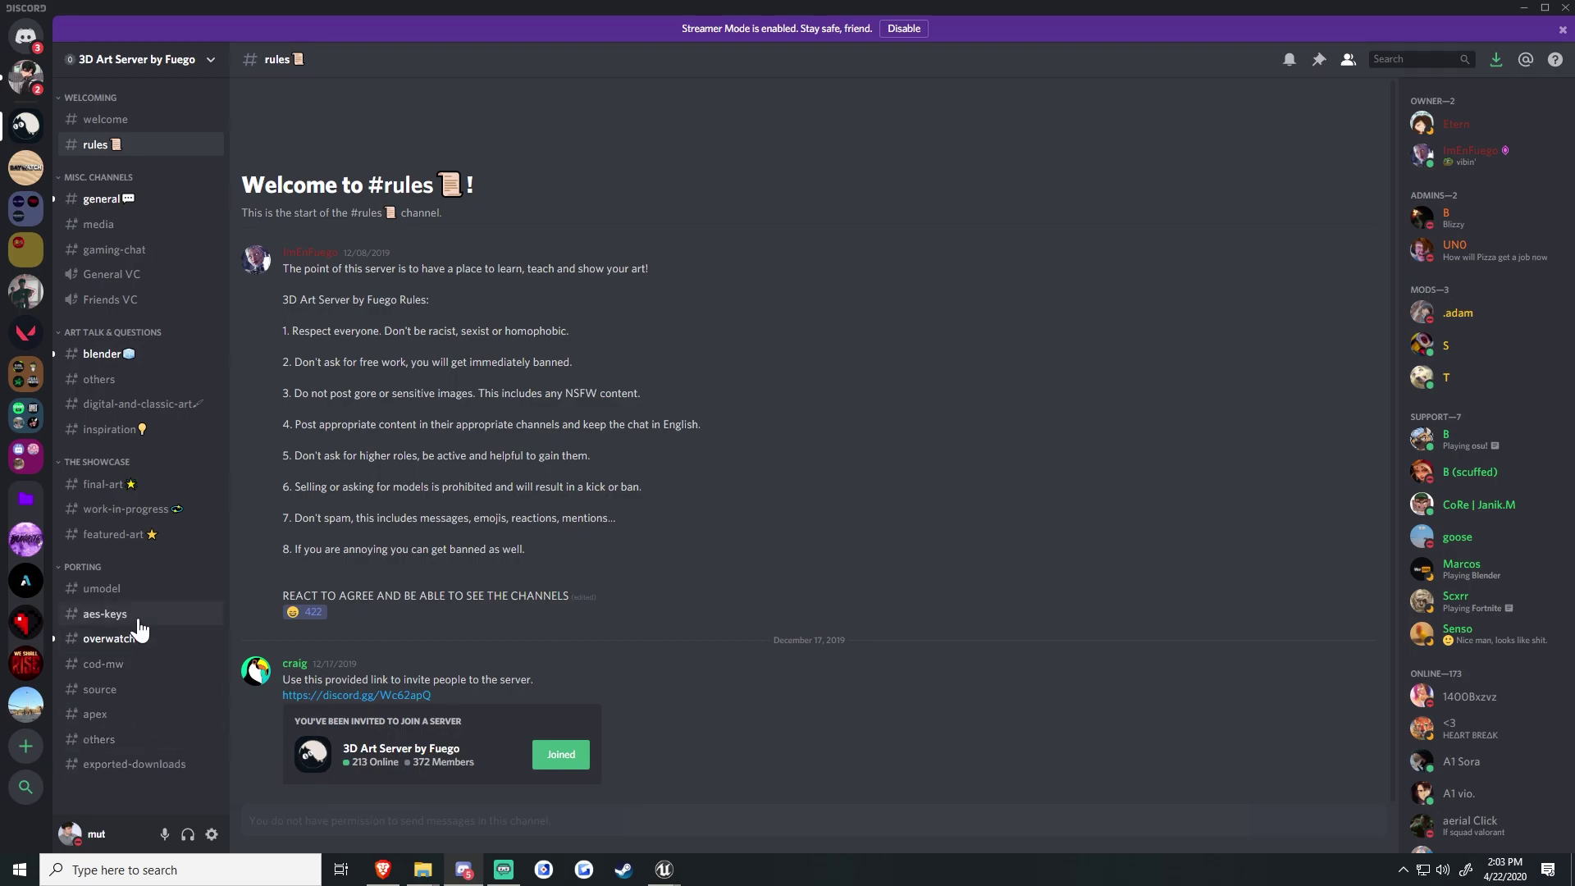
click(177, 614)
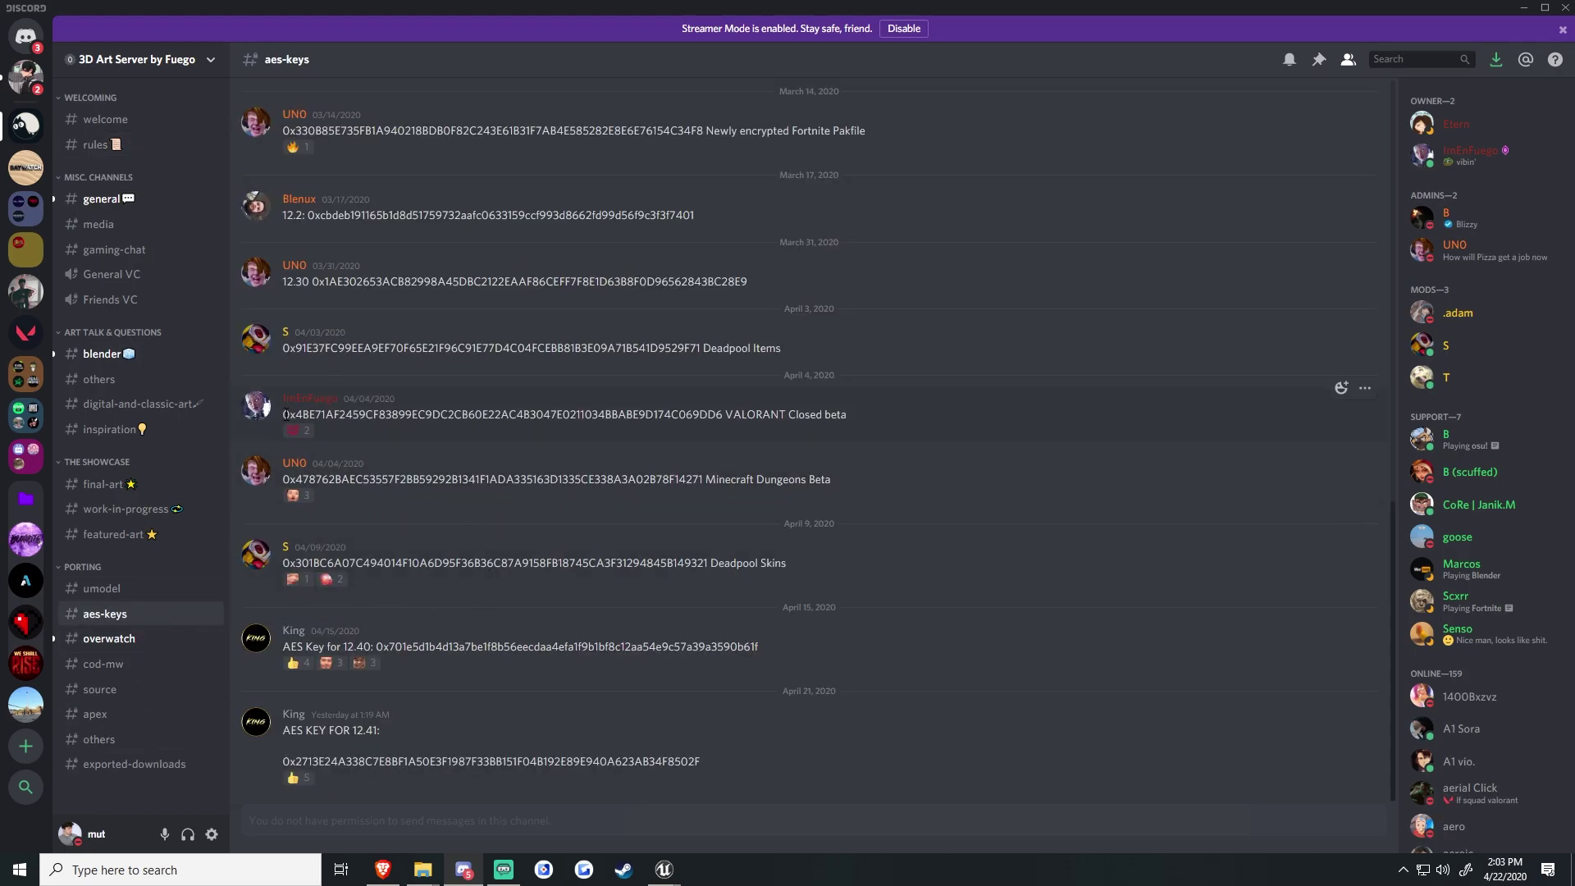
drag(284, 414, 727, 410)
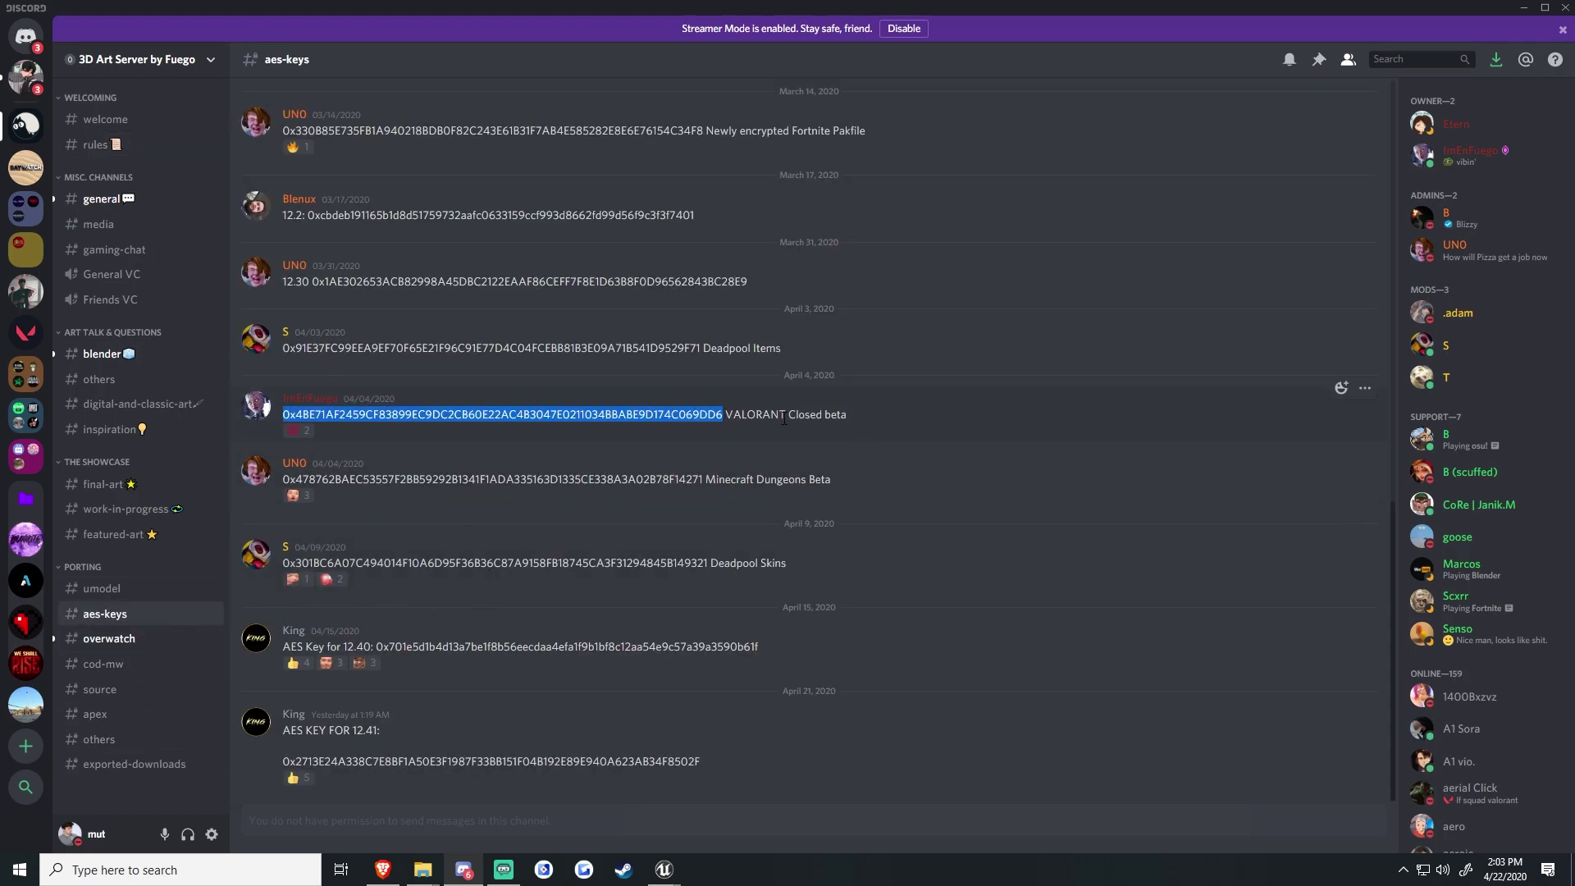
right_click(544, 407)
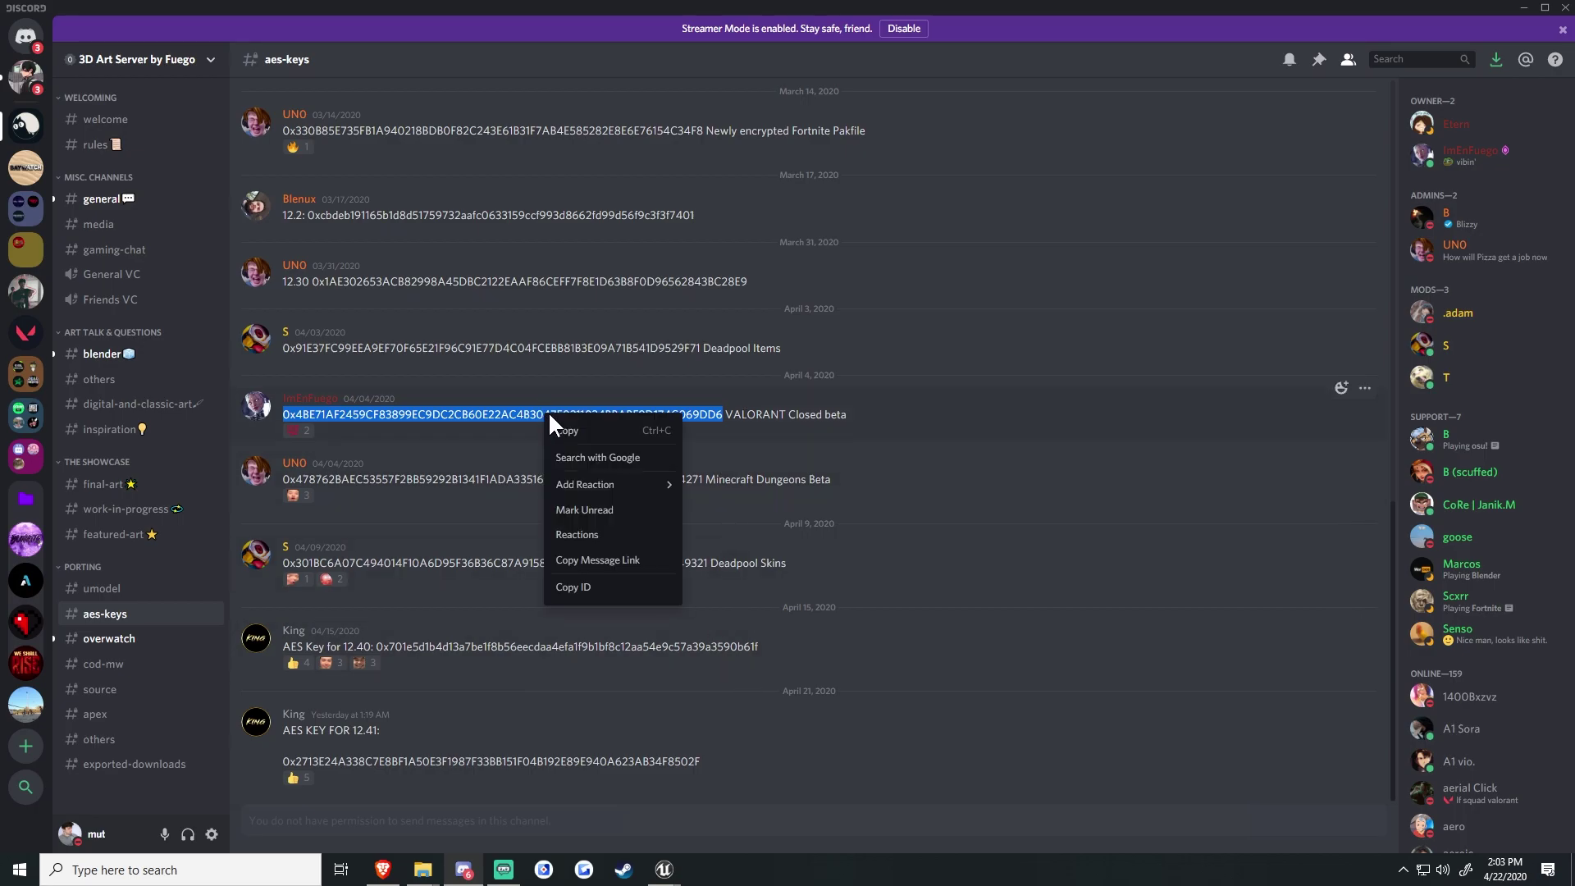
click(685, 416)
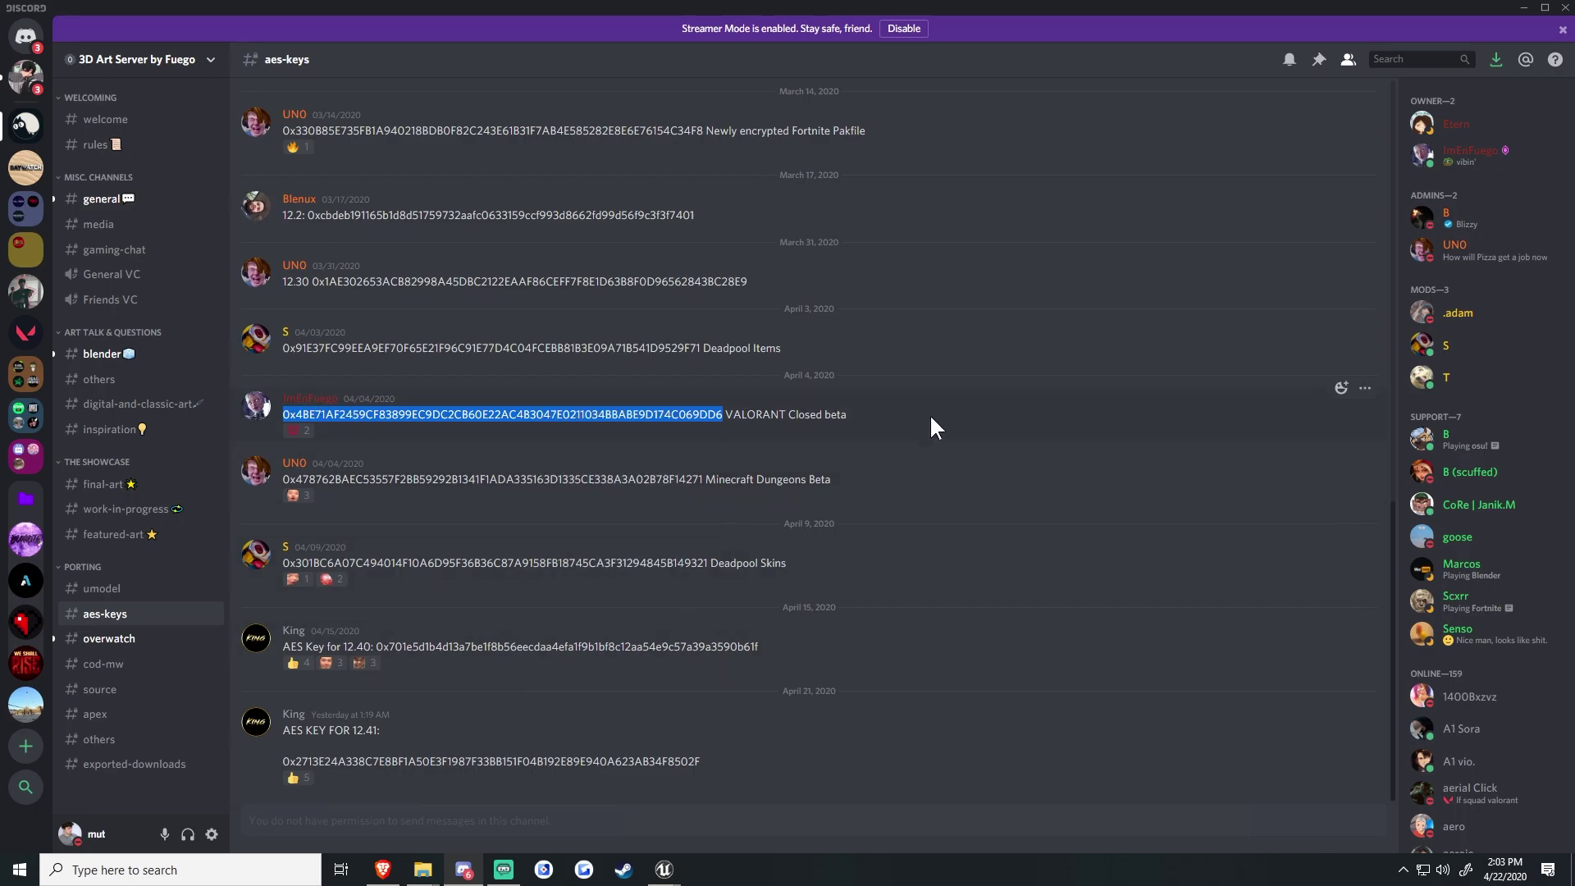
Step: Paste the AES key into UE Viewer's prompt, load the paks, and enable flat view
click(1523, 8)
right_click(765, 472)
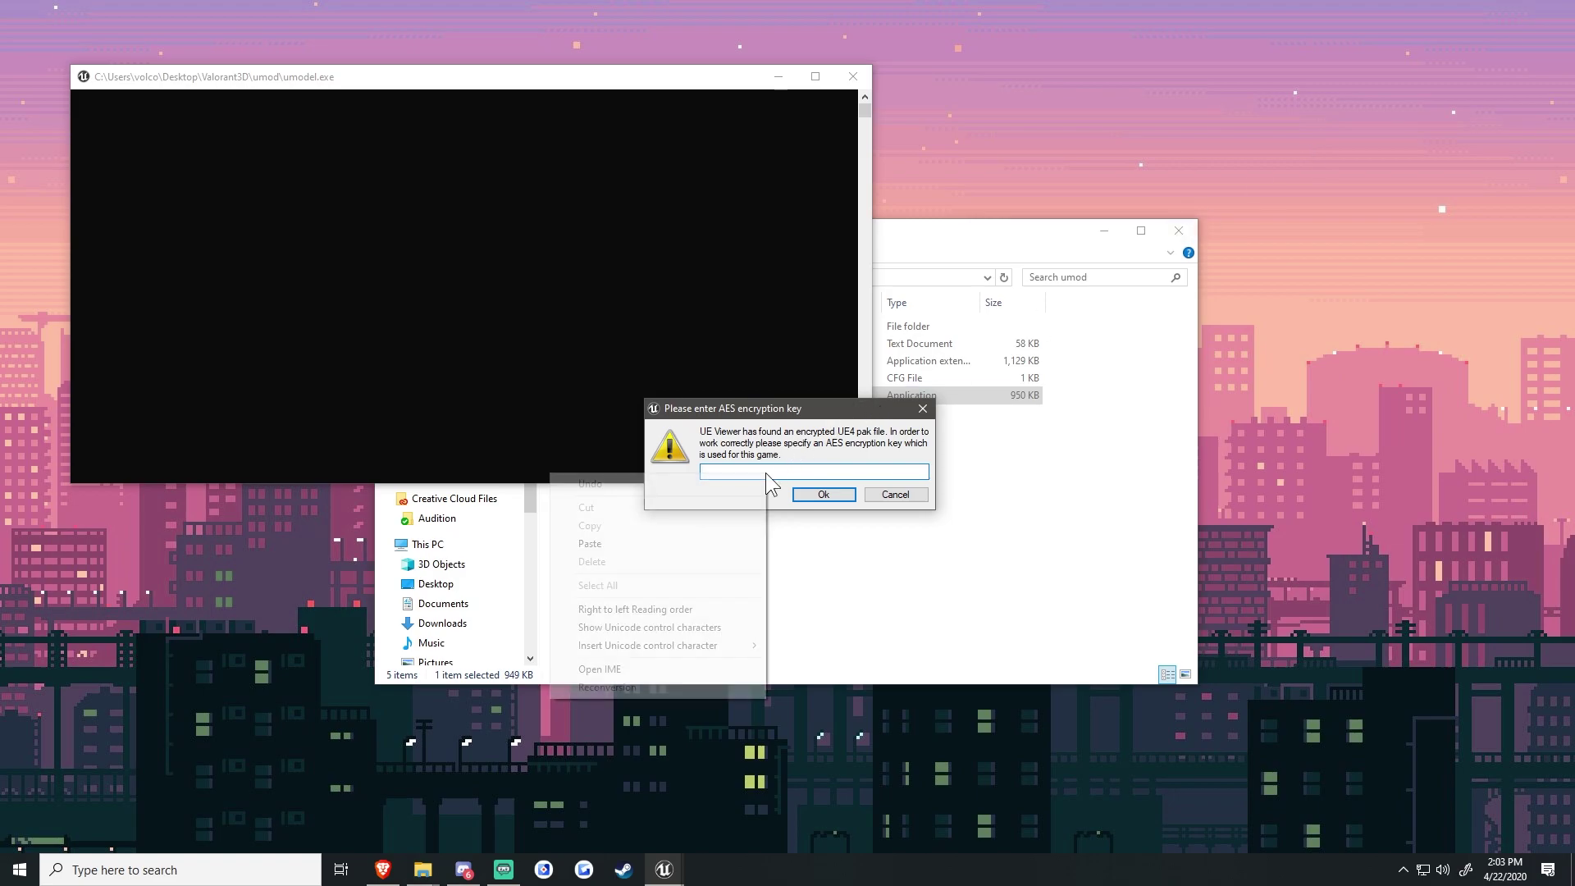
click(715, 536)
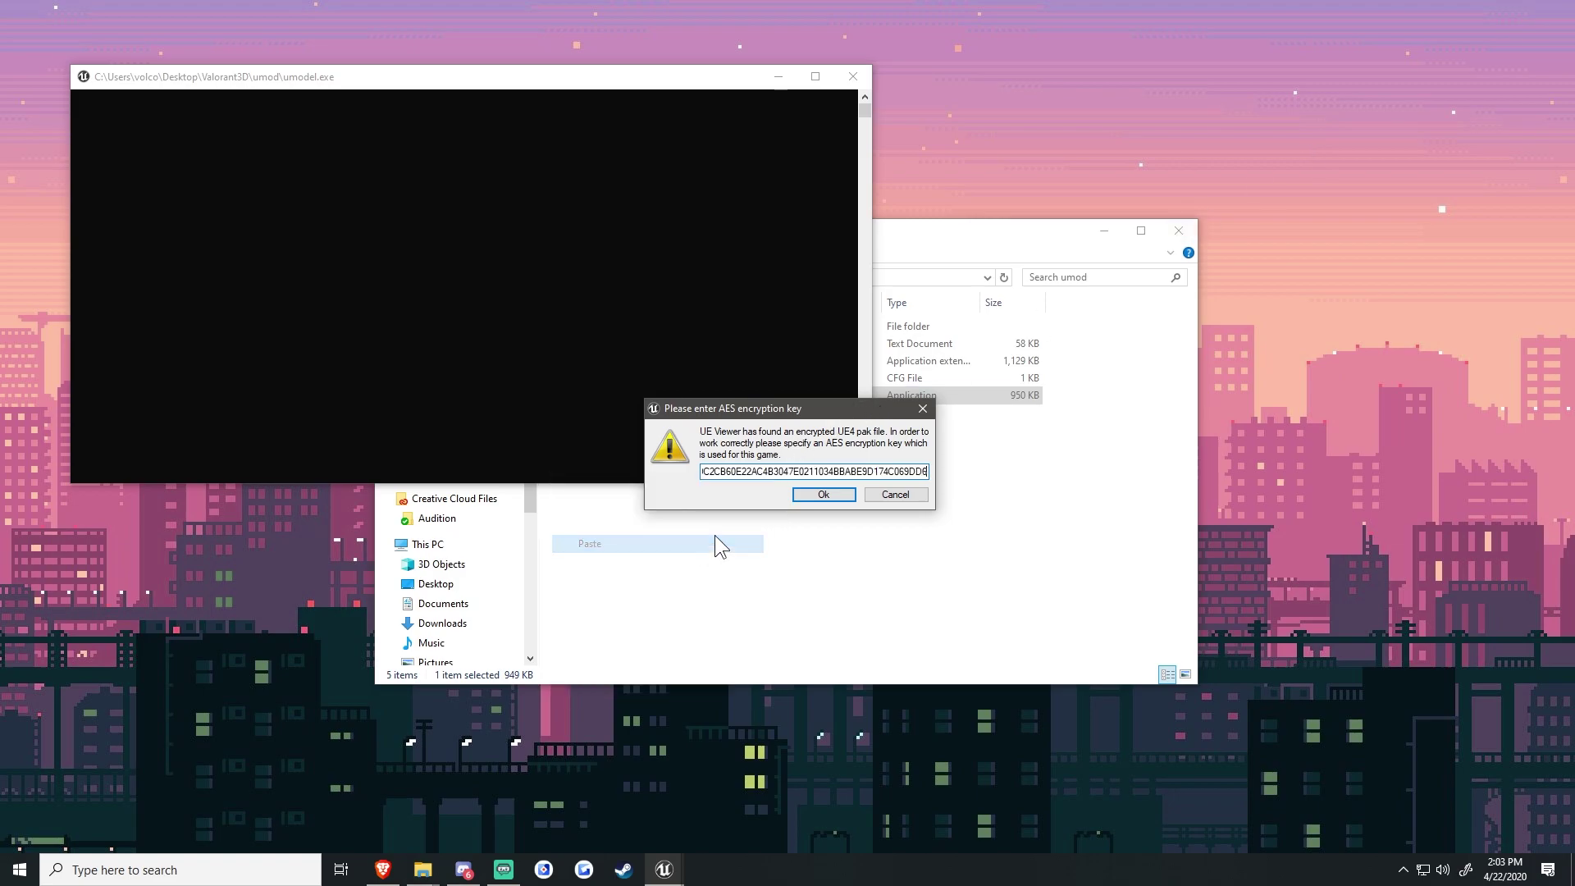
click(824, 494)
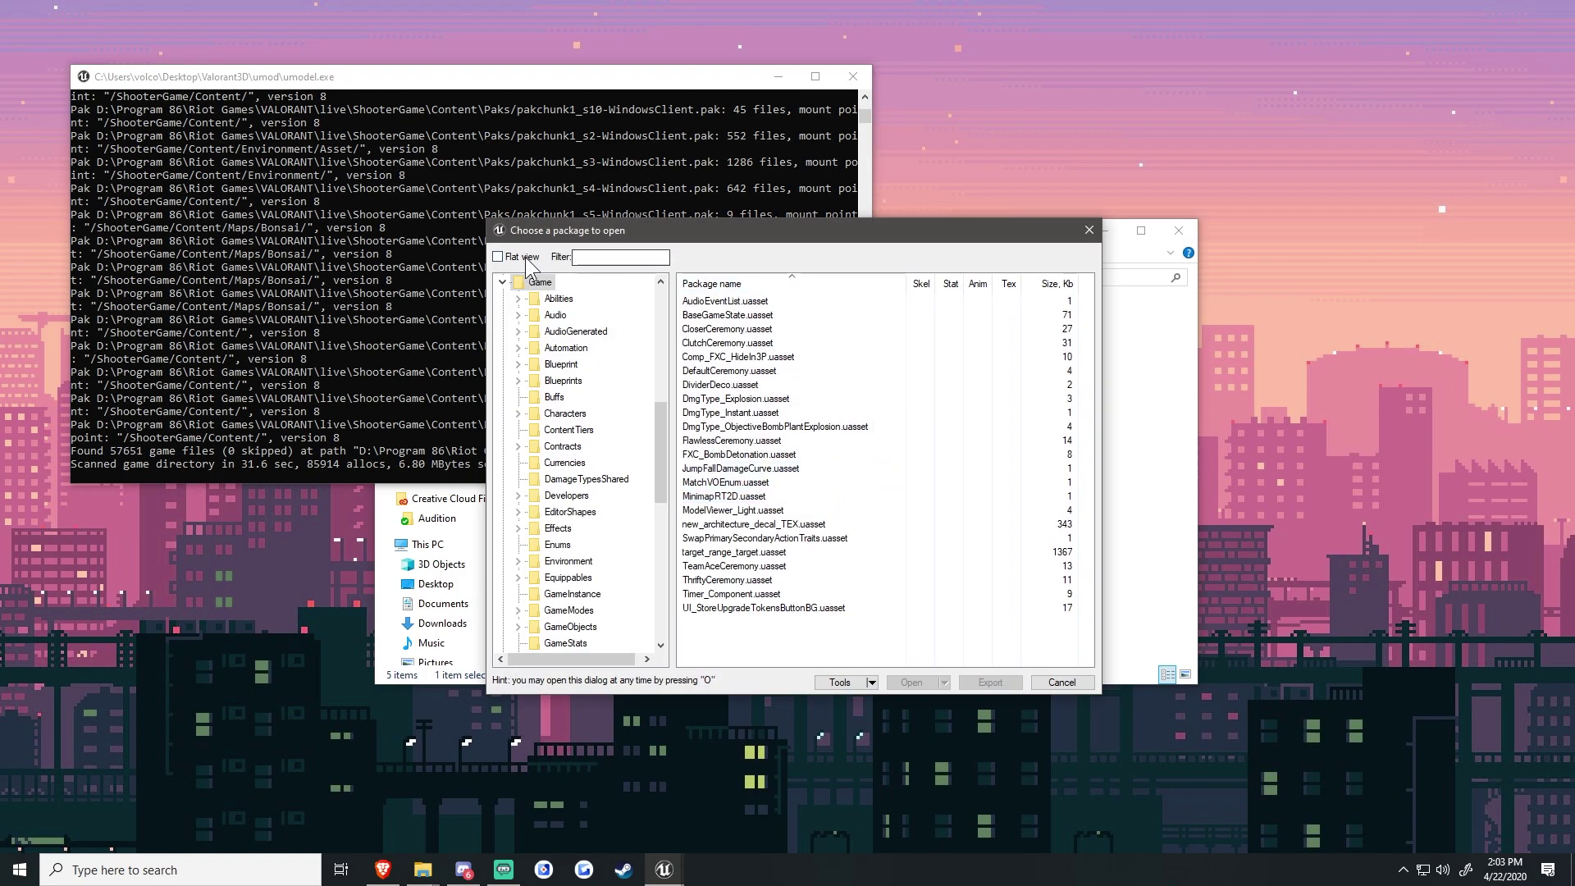
click(526, 257)
Step: Filter packages by 'char select' and open CS_Wushu_S0_Skelmesh.uasset
click(590, 257)
text(char)
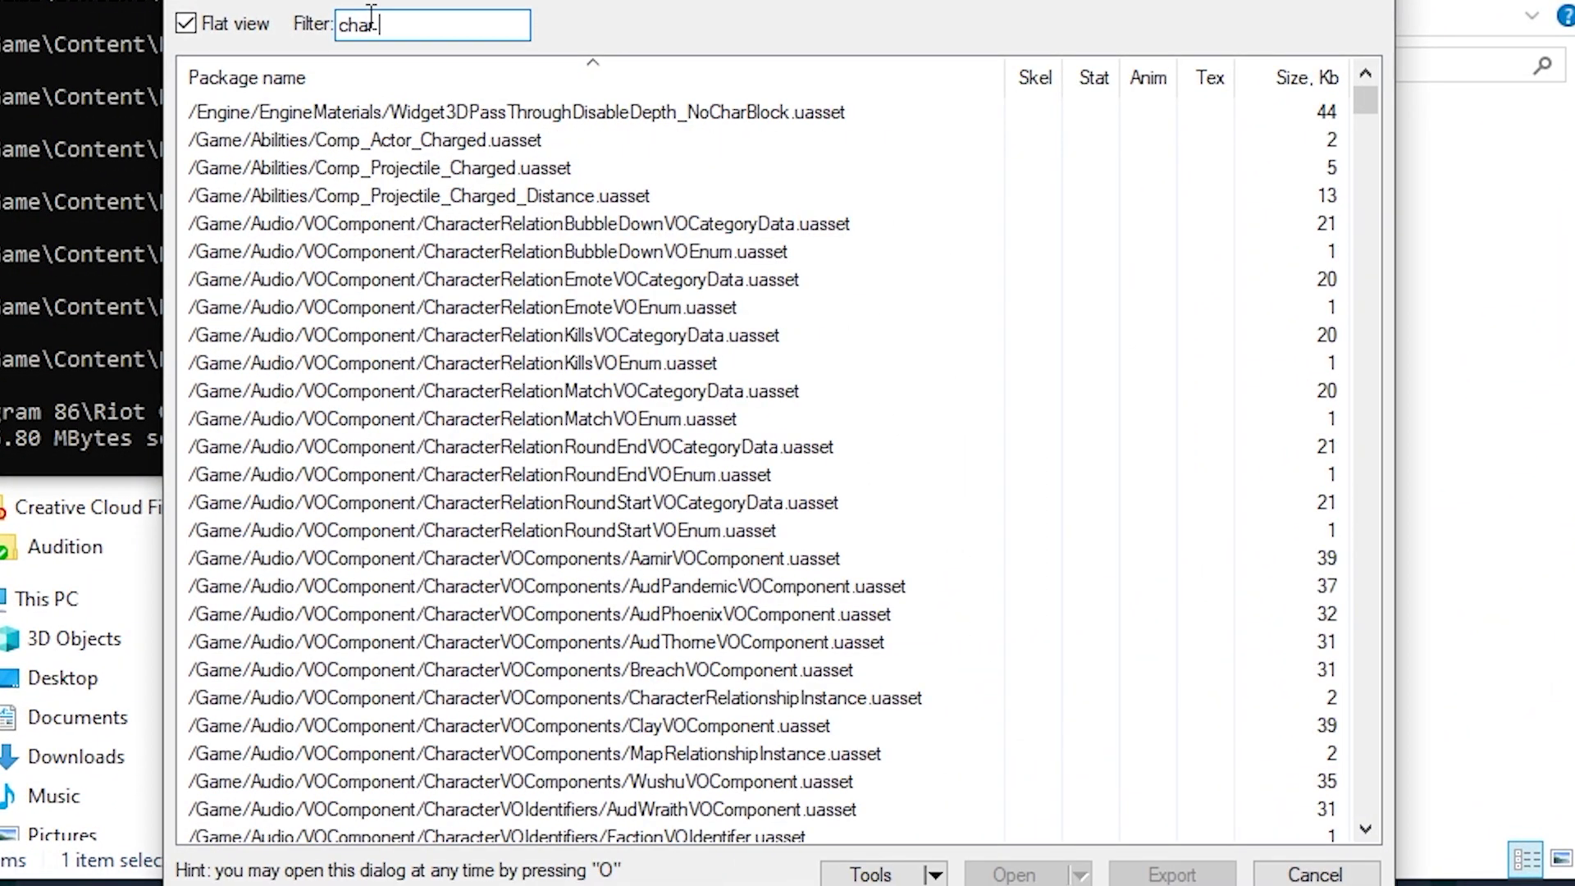
text( select)
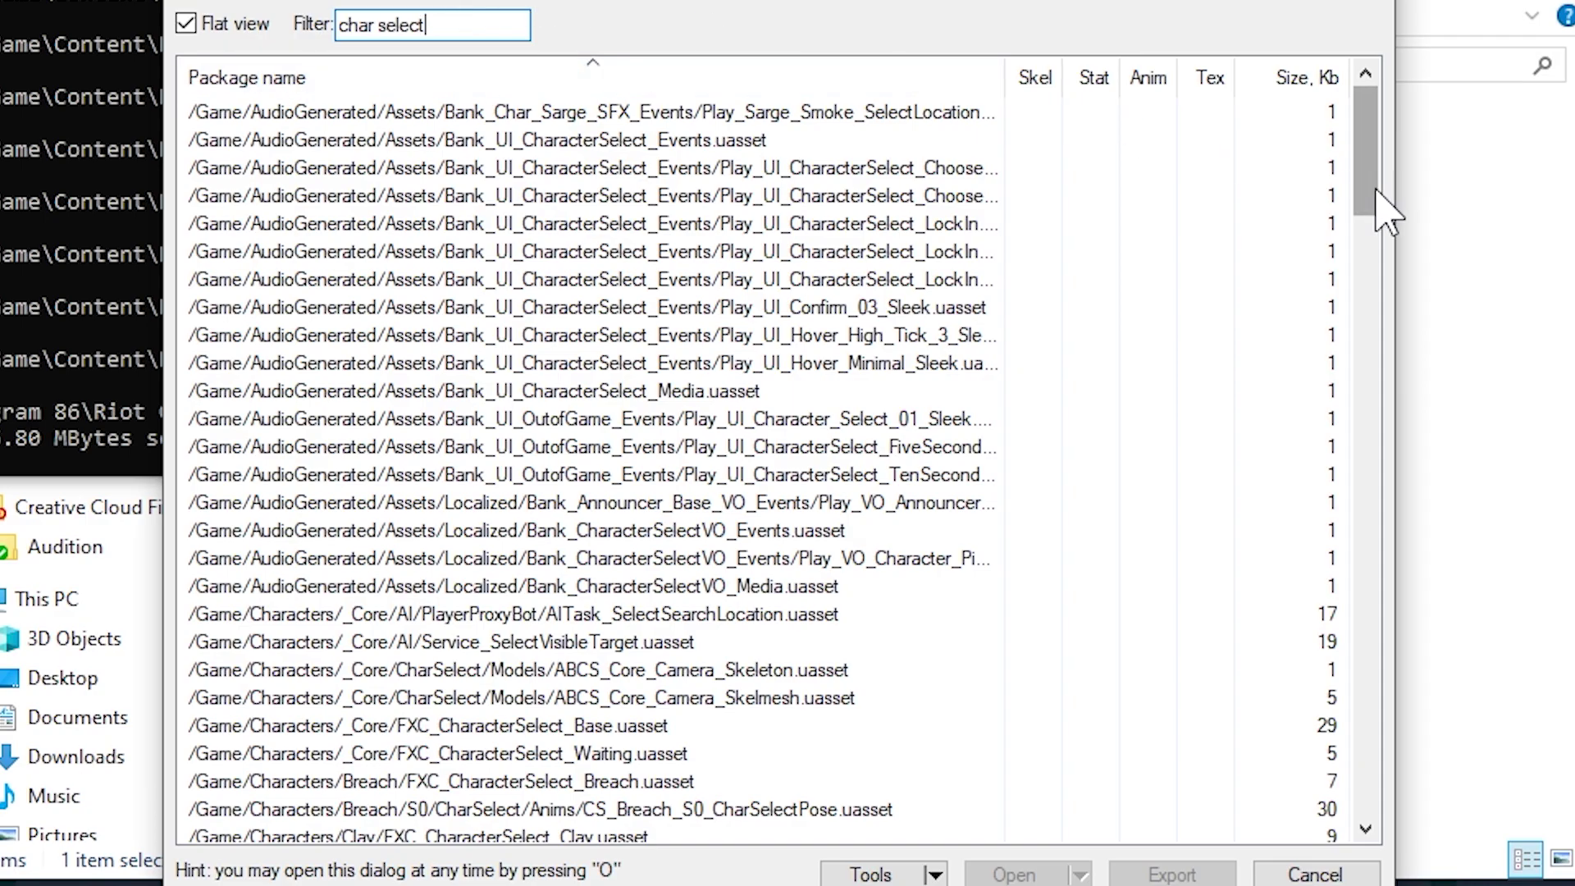
drag(1368, 185, 1367, 404)
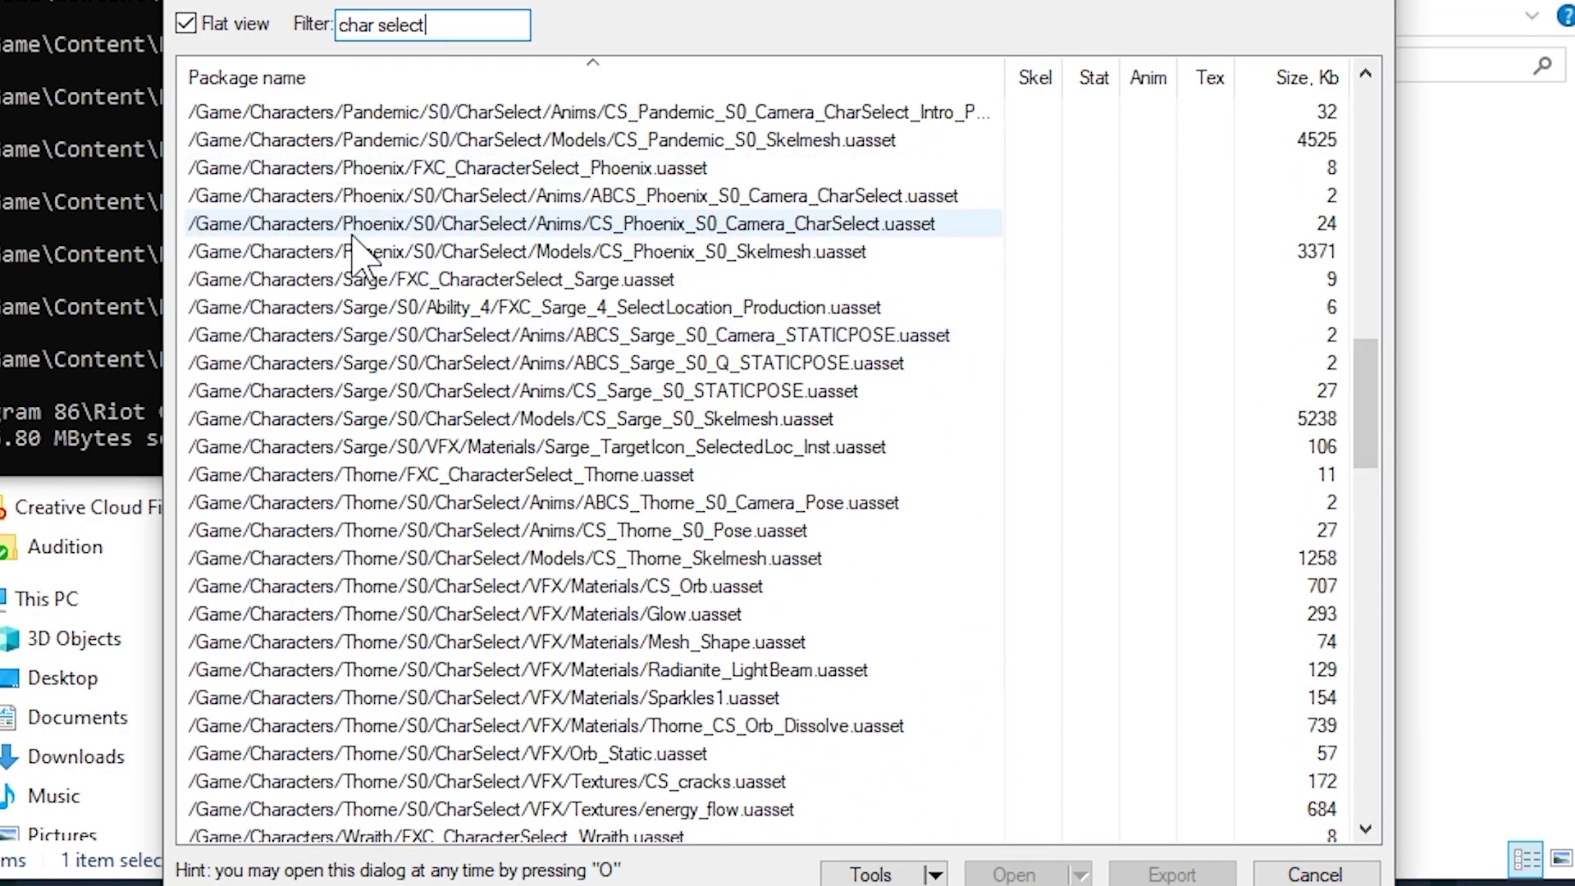
drag(1365, 417, 1374, 328)
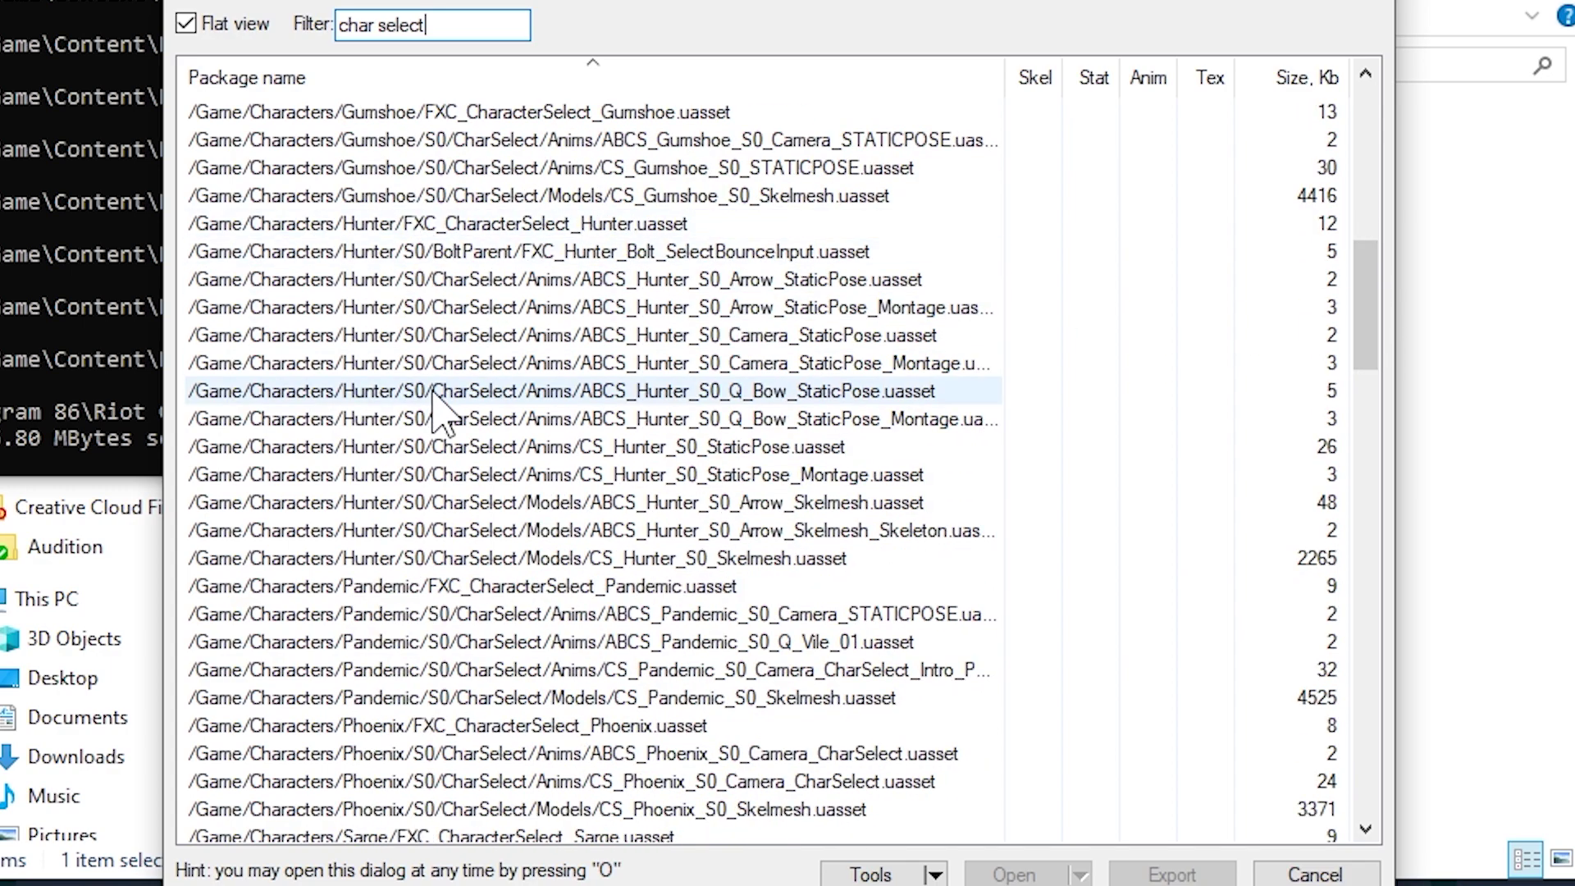
scroll(437, 402, down, 1)
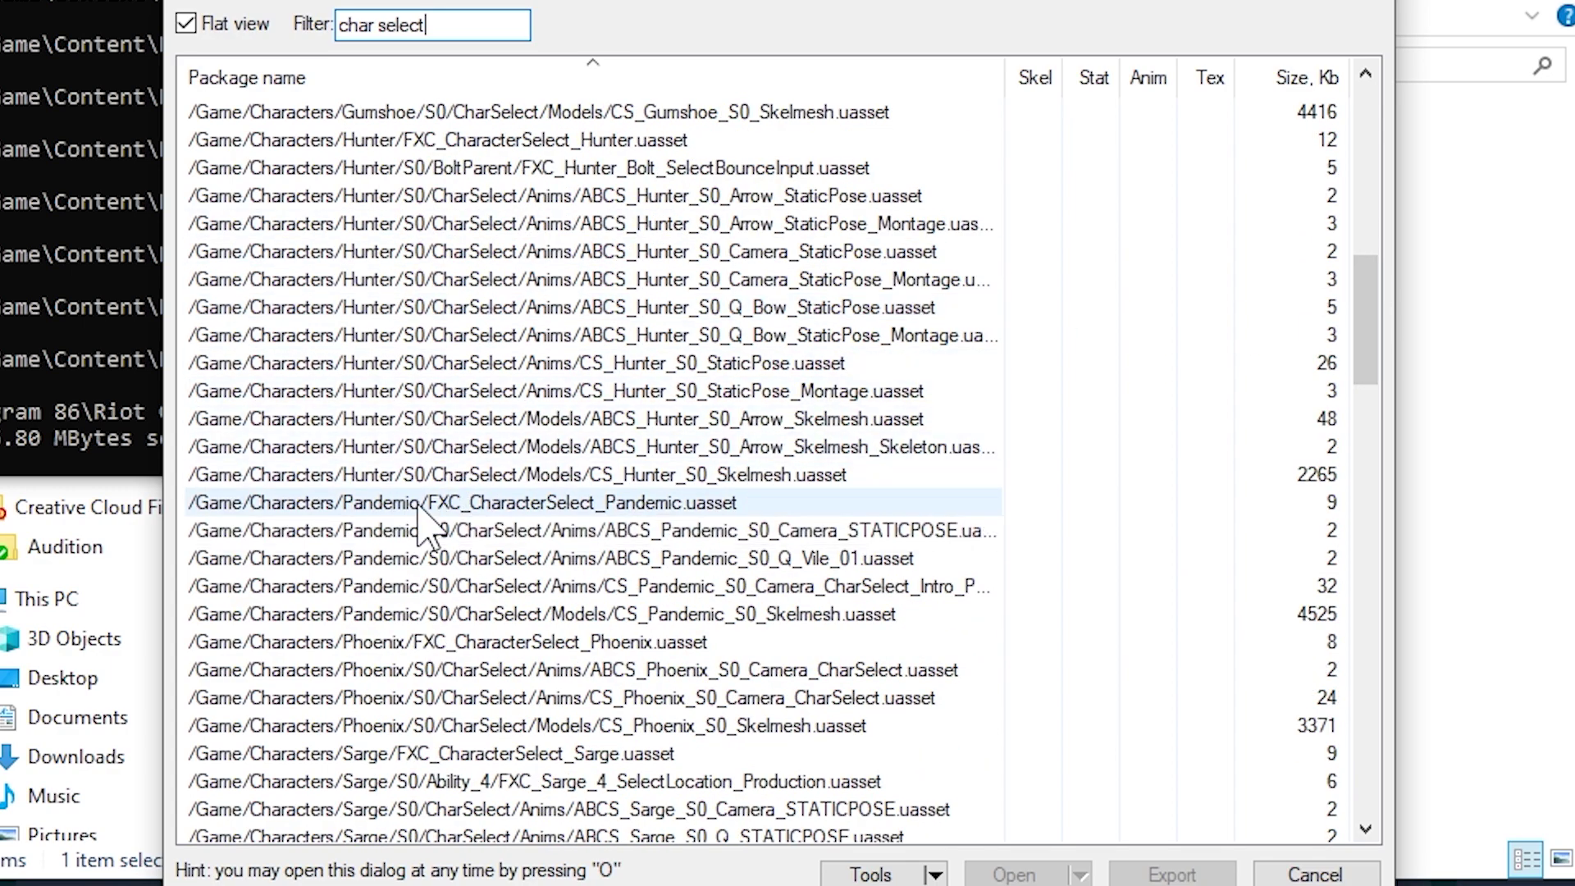
scroll(410, 517, down, 3)
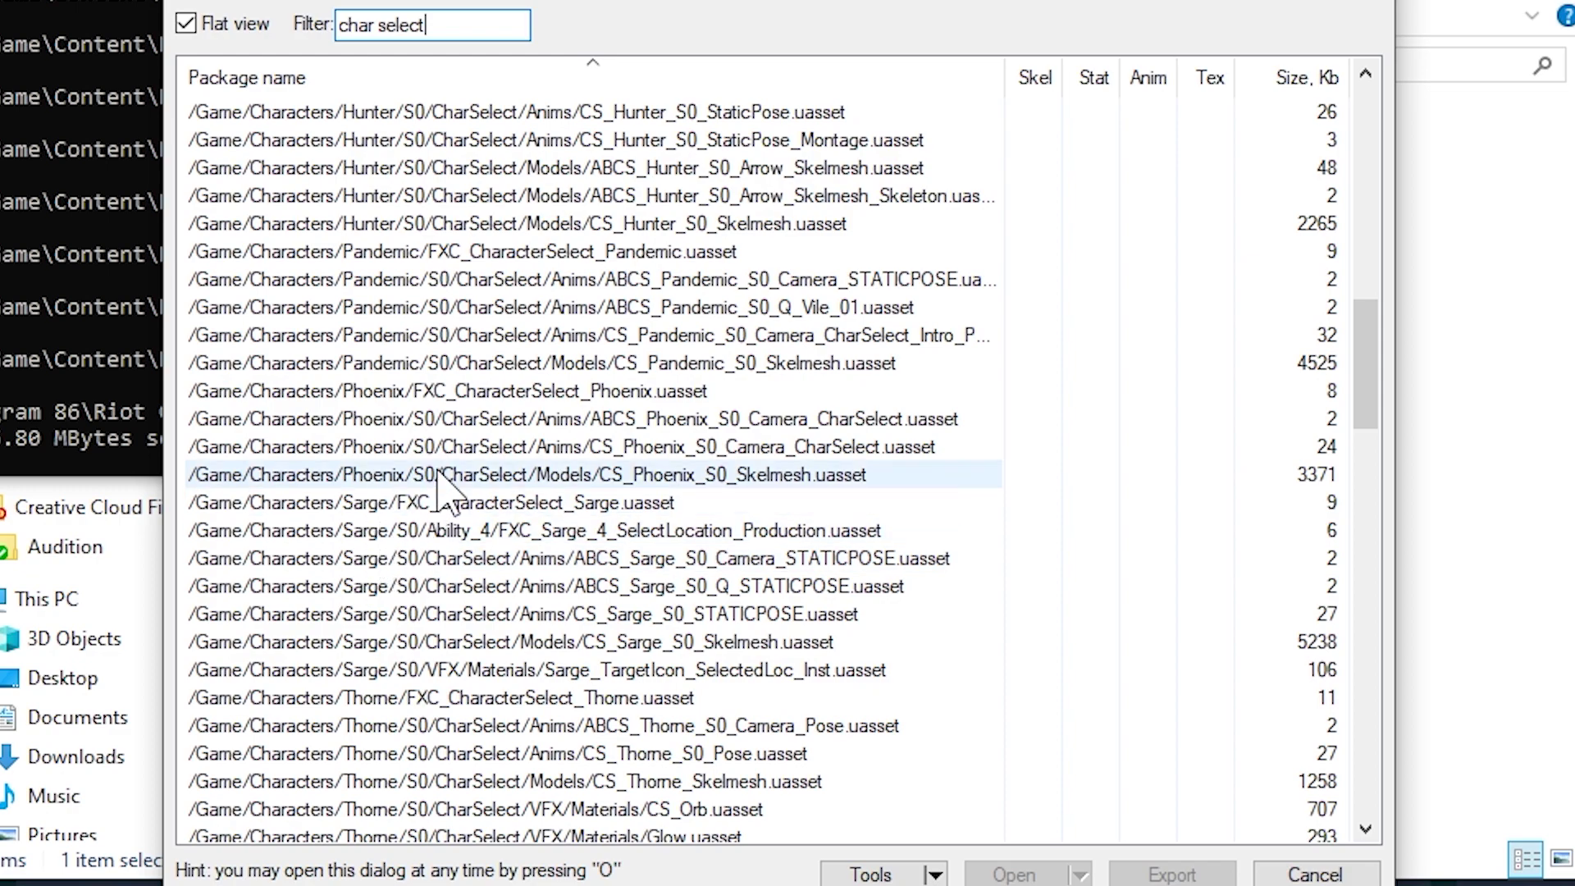
scroll(435, 460, down, 7)
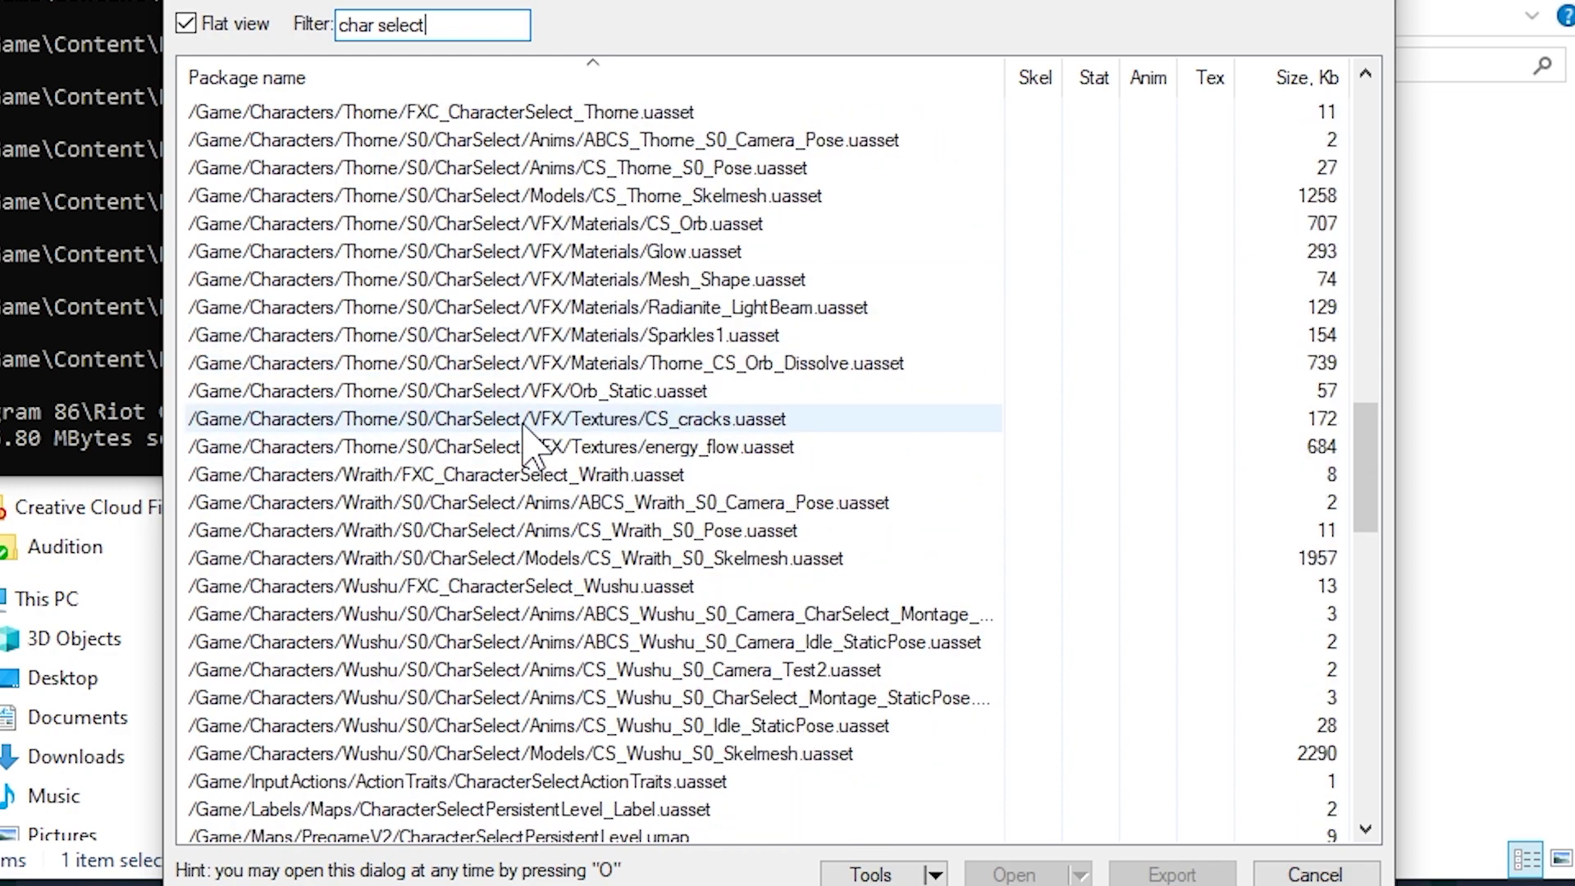
scroll(509, 467, down, 1)
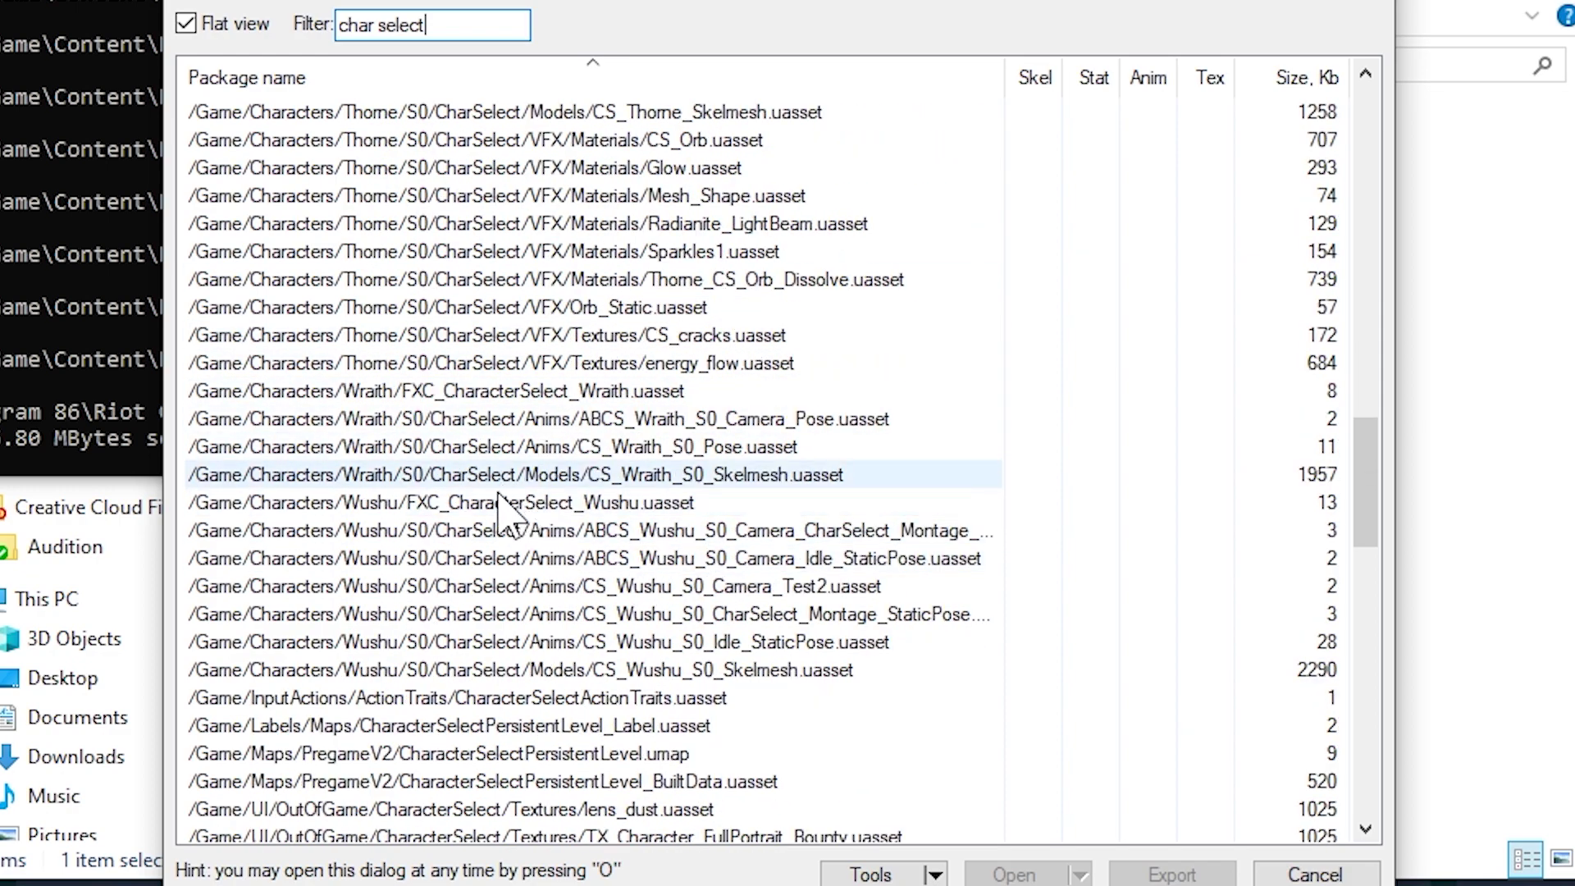
click(386, 669)
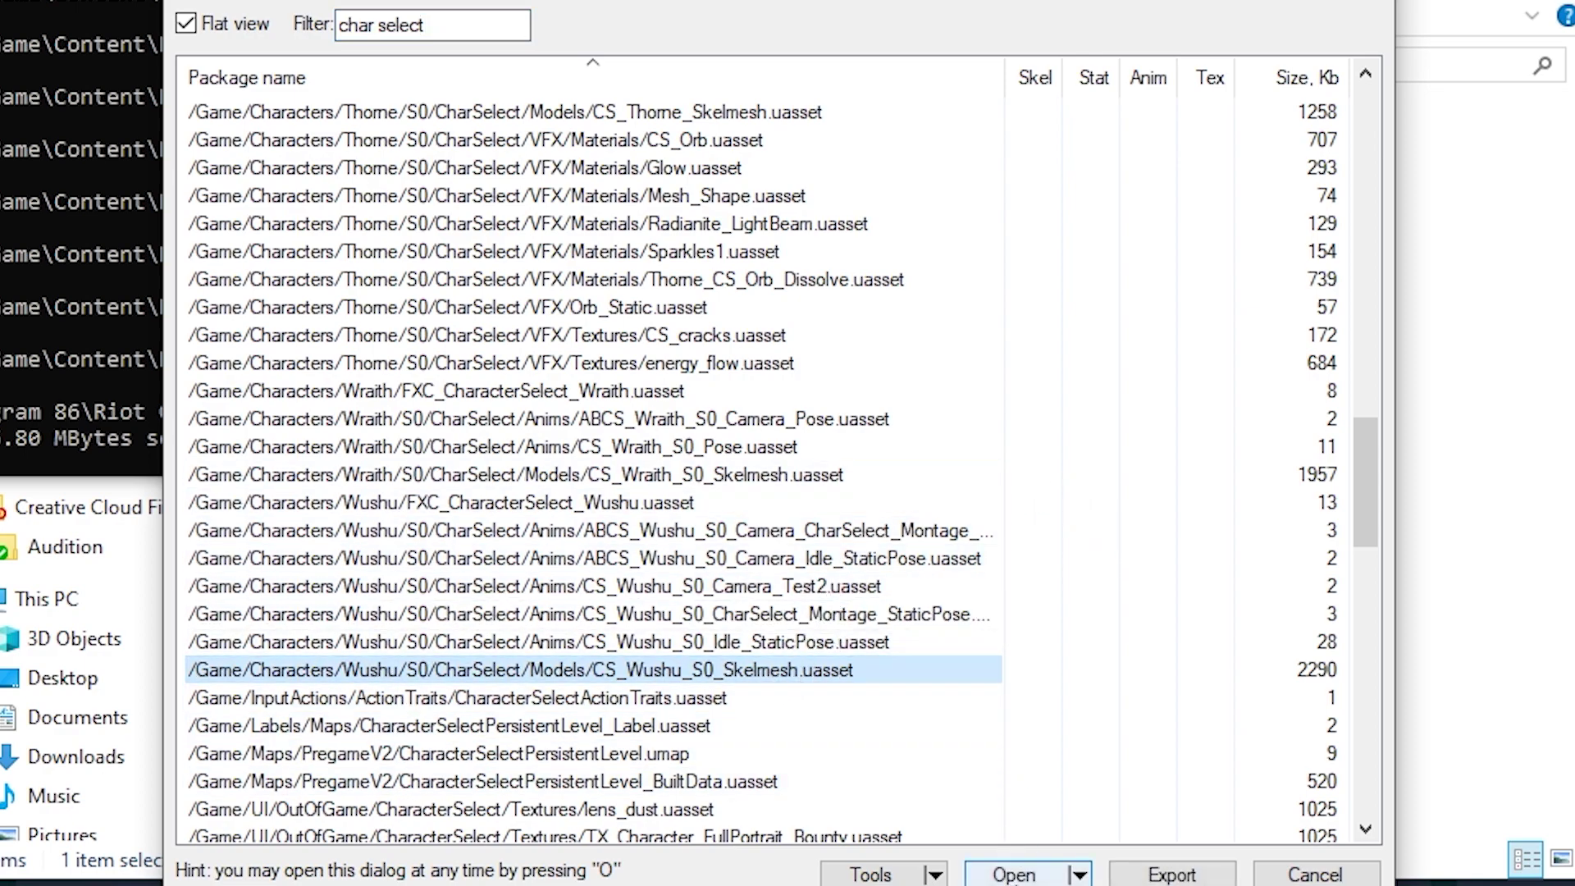
click(1008, 876)
Step: Load the Wushu mesh as Unreal engine 4.22 and orbit to view the whole character
click(656, 453)
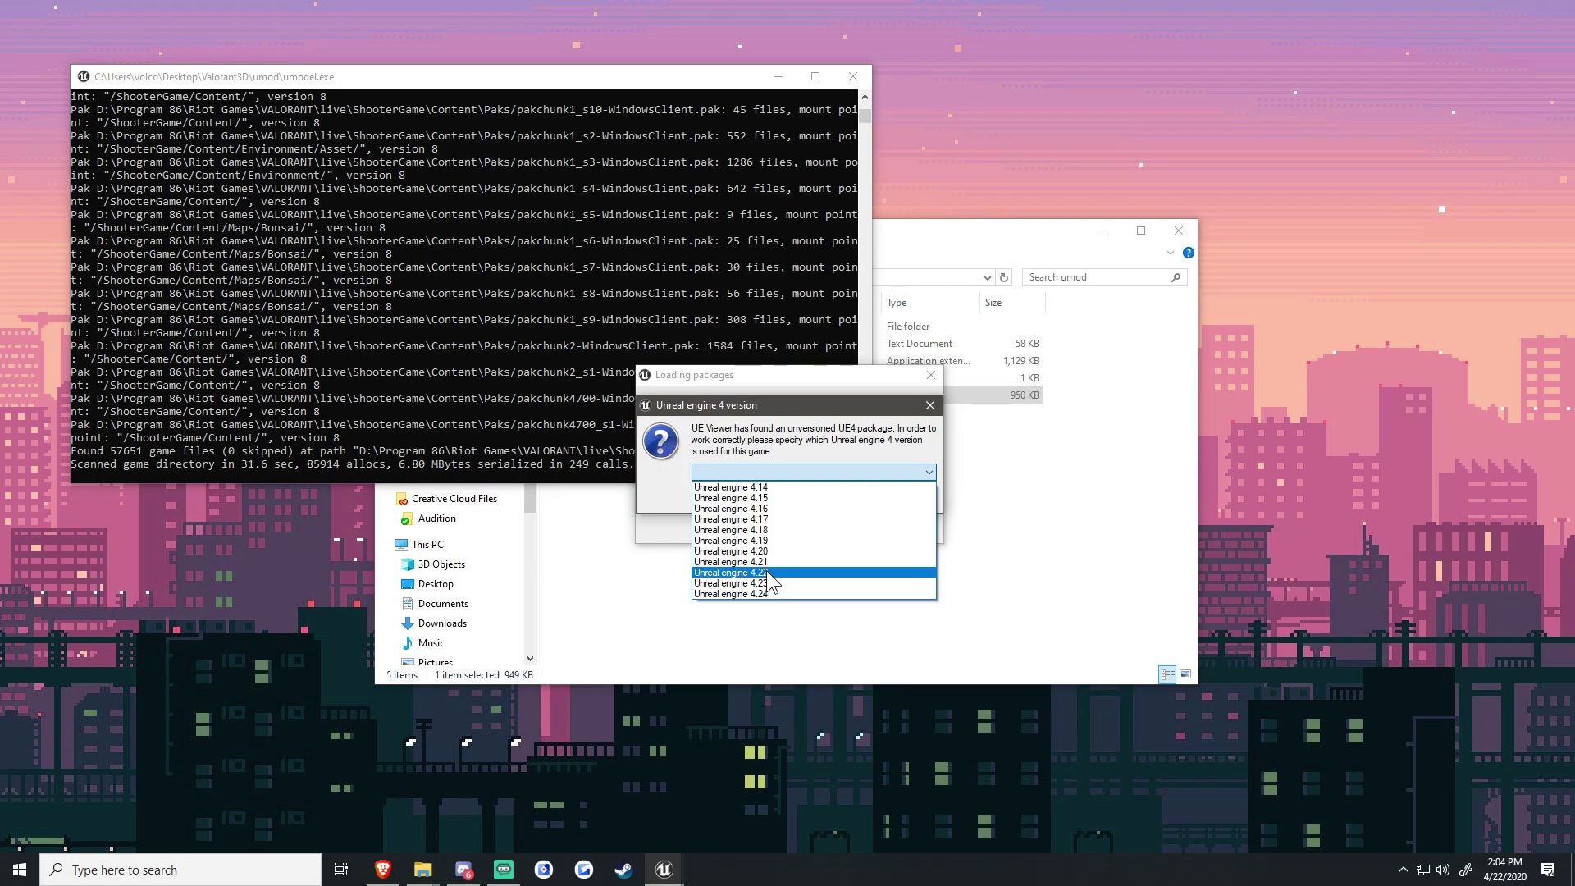
click(750, 654)
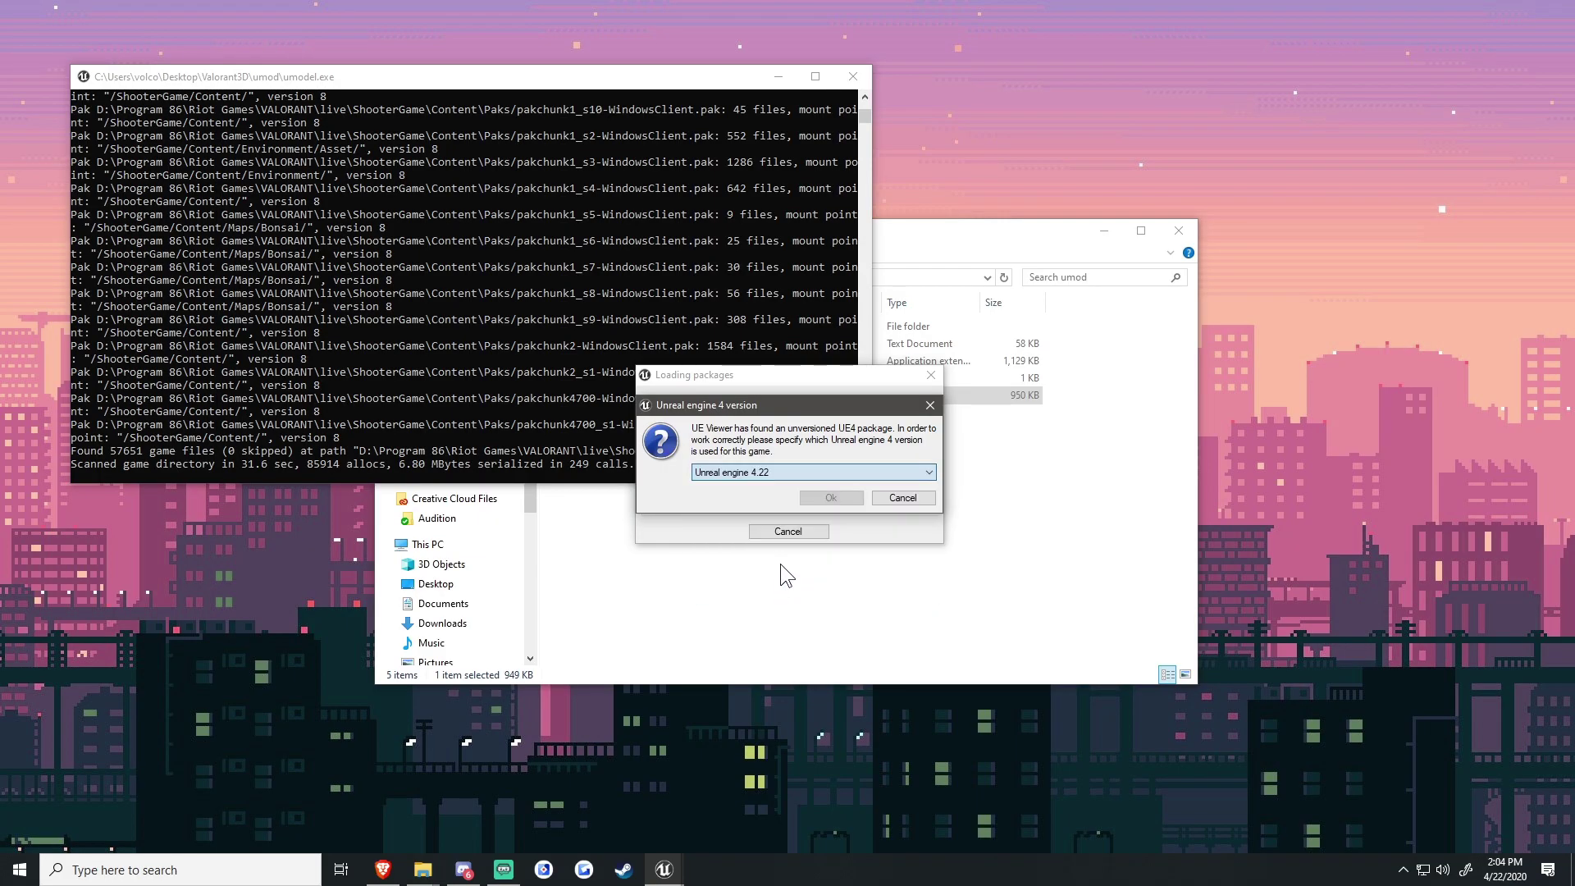
click(832, 497)
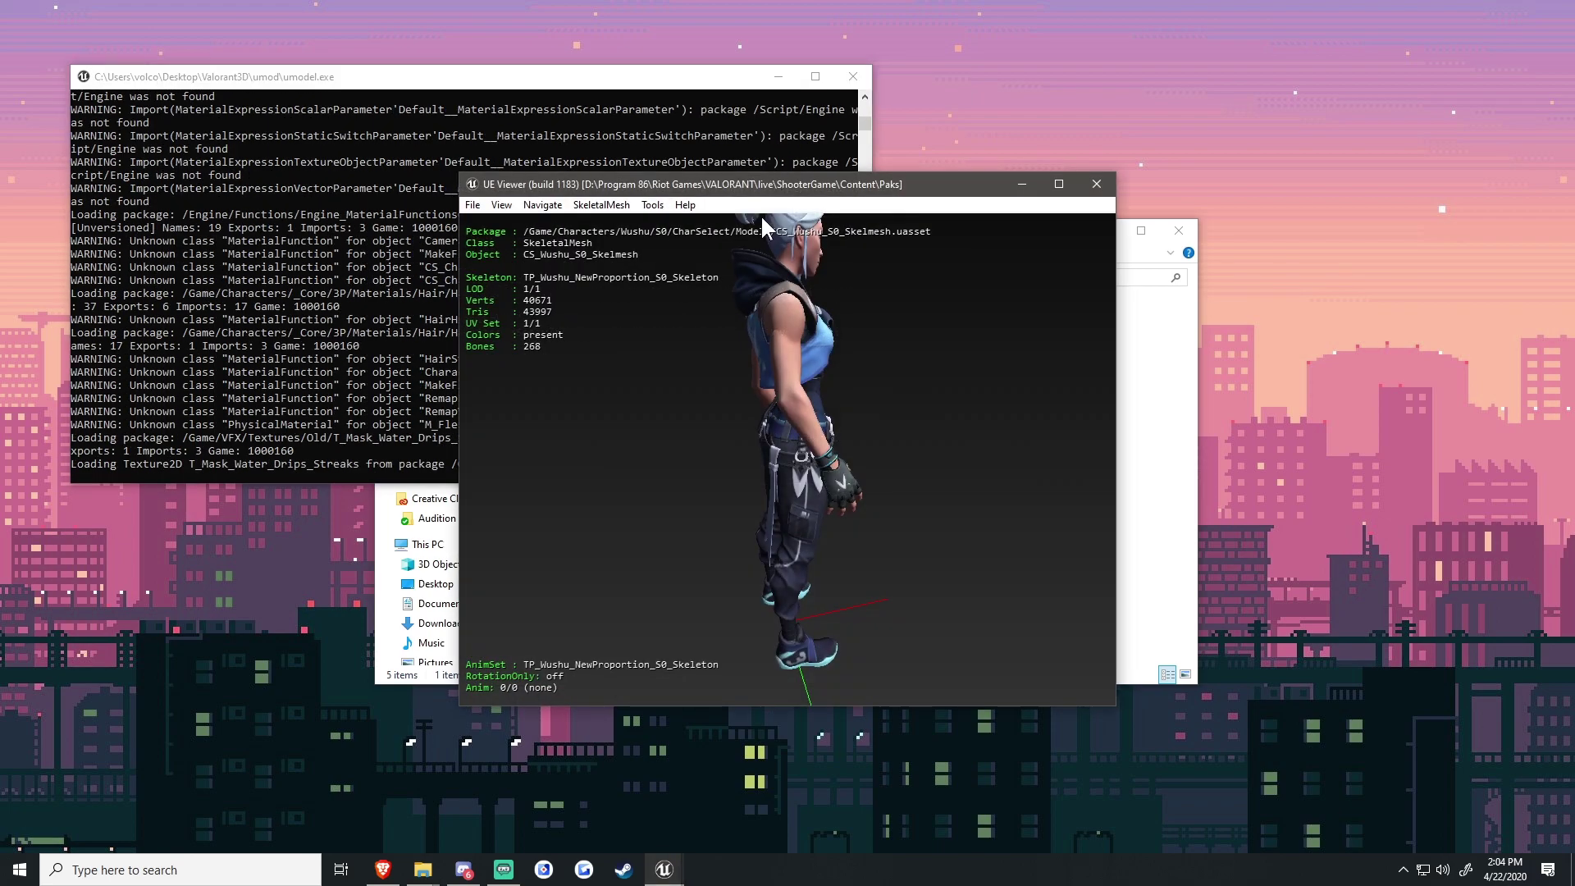
drag(885, 342, 884, 373)
Step: Open Tools > Export current object, cancel the export, and close UE Viewer
click(655, 207)
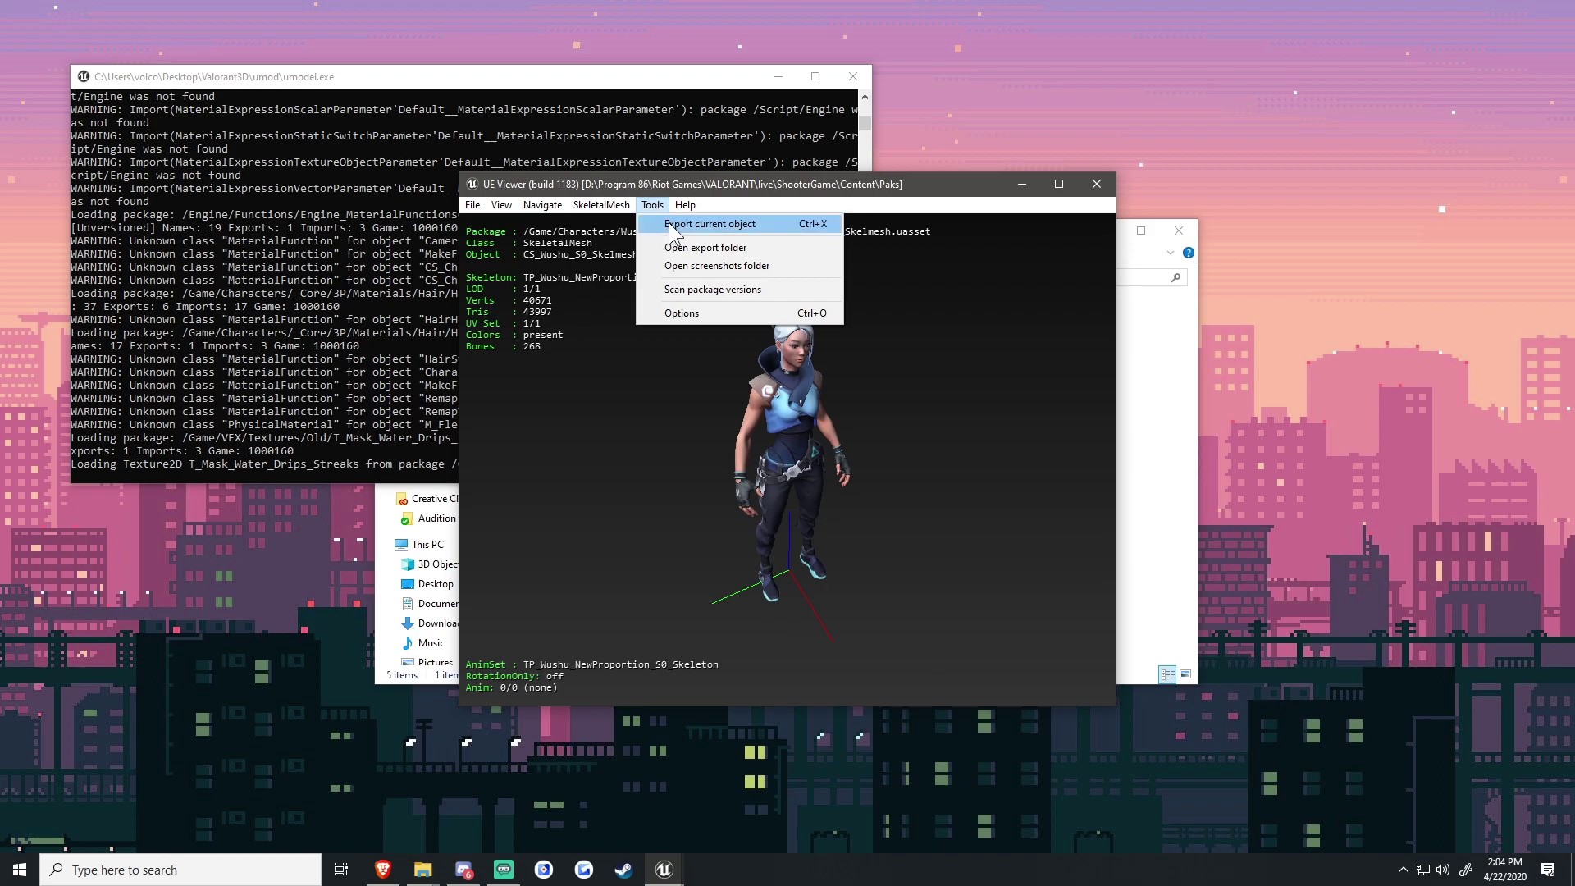
click(676, 225)
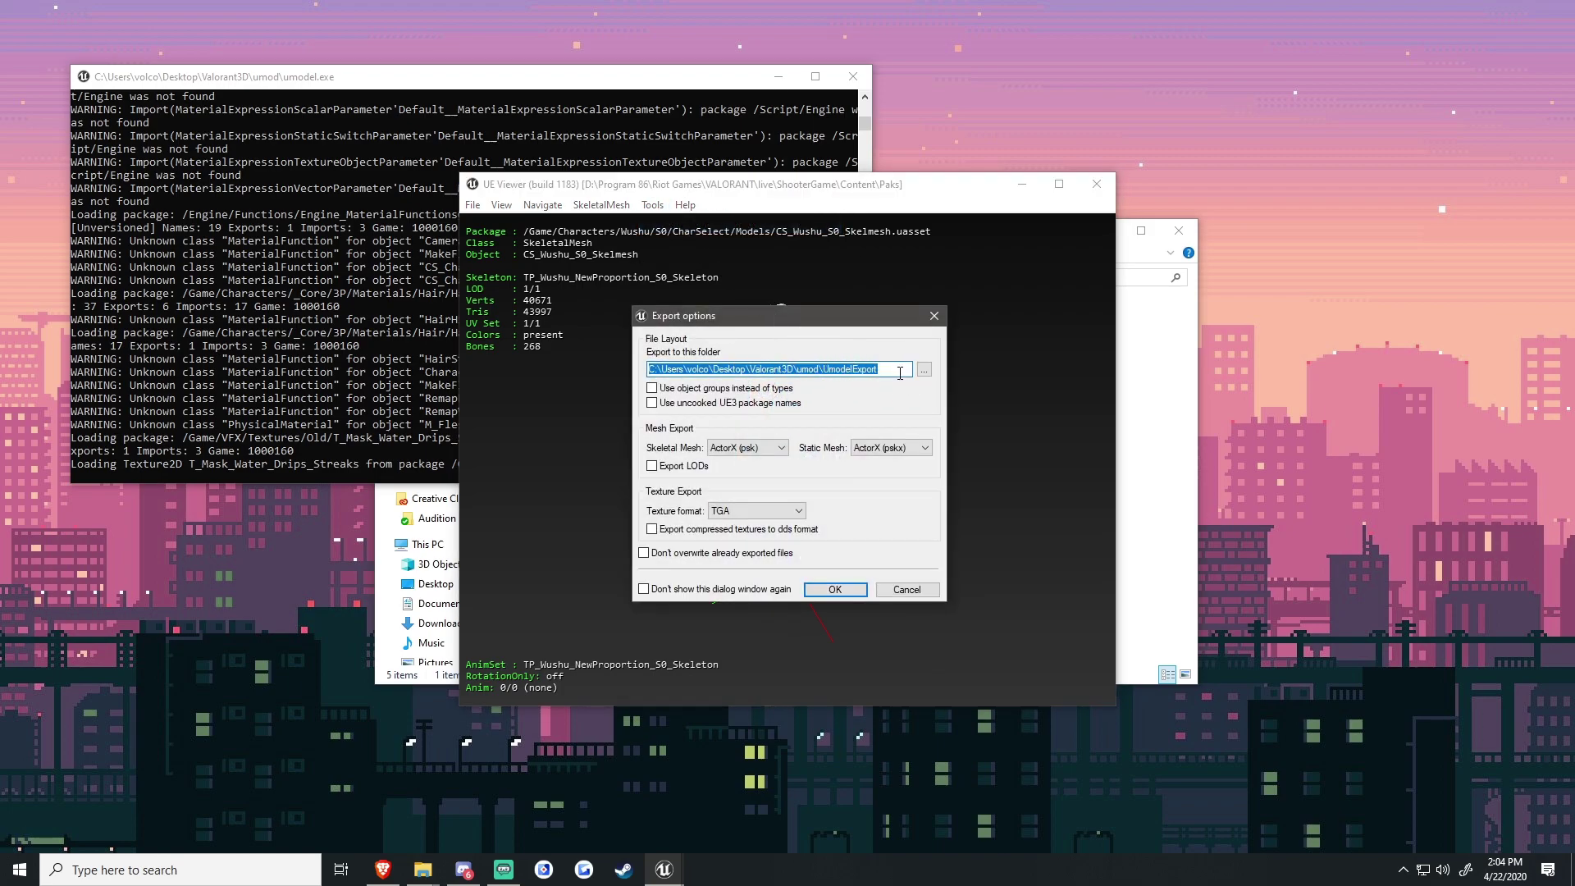
click(902, 590)
click(1095, 184)
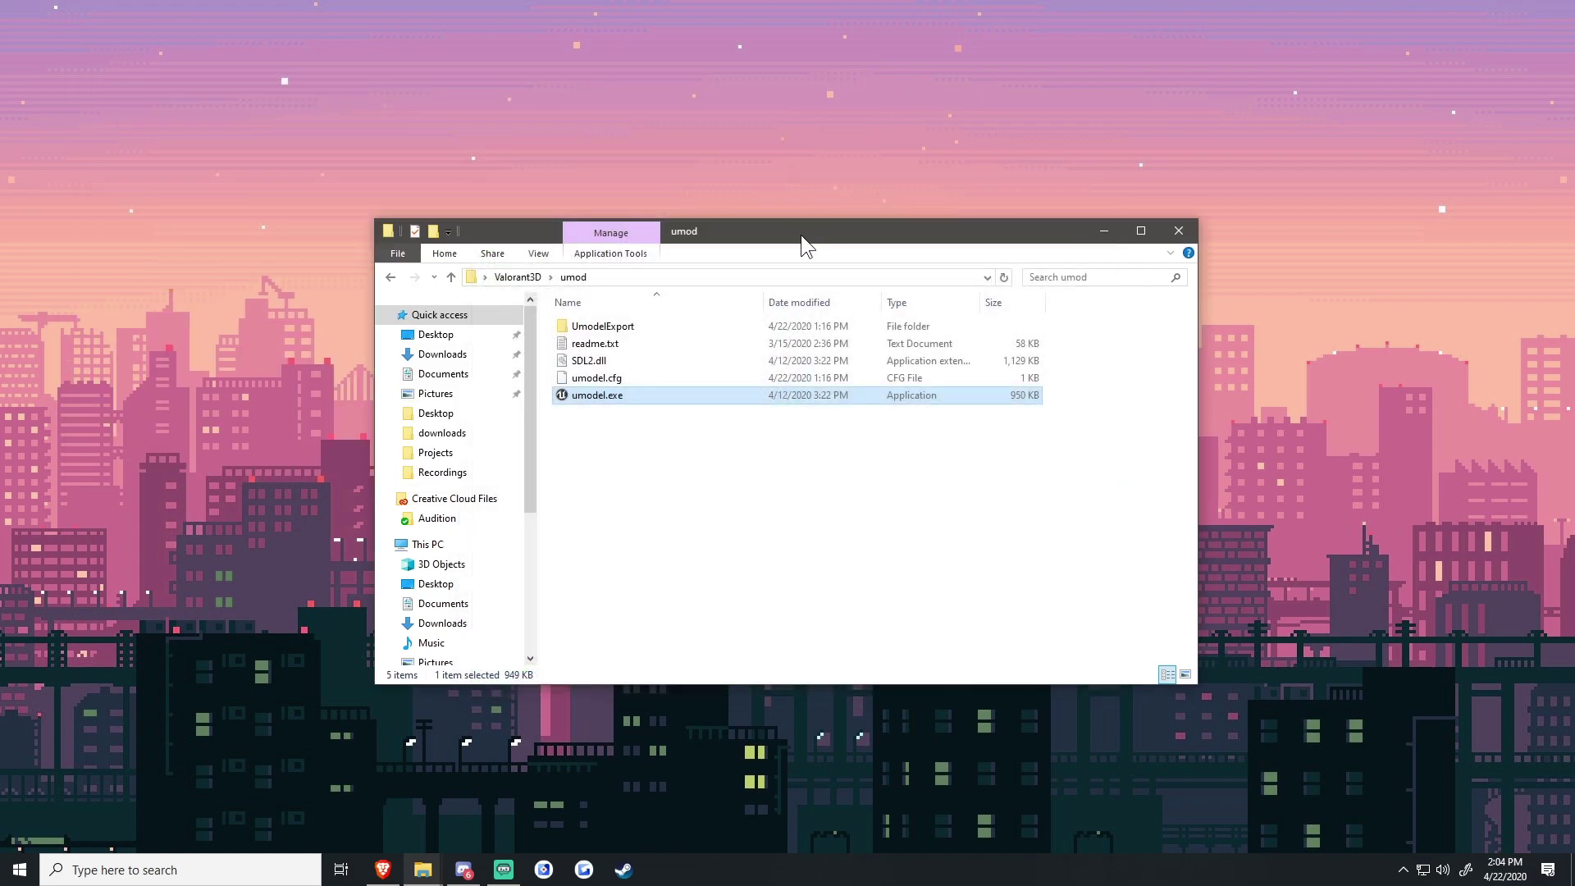
Step: Launch Blender via the 'blen' search, dismiss the splash screen, and delete the default cube
drag(801, 234, 906, 184)
click(91, 868)
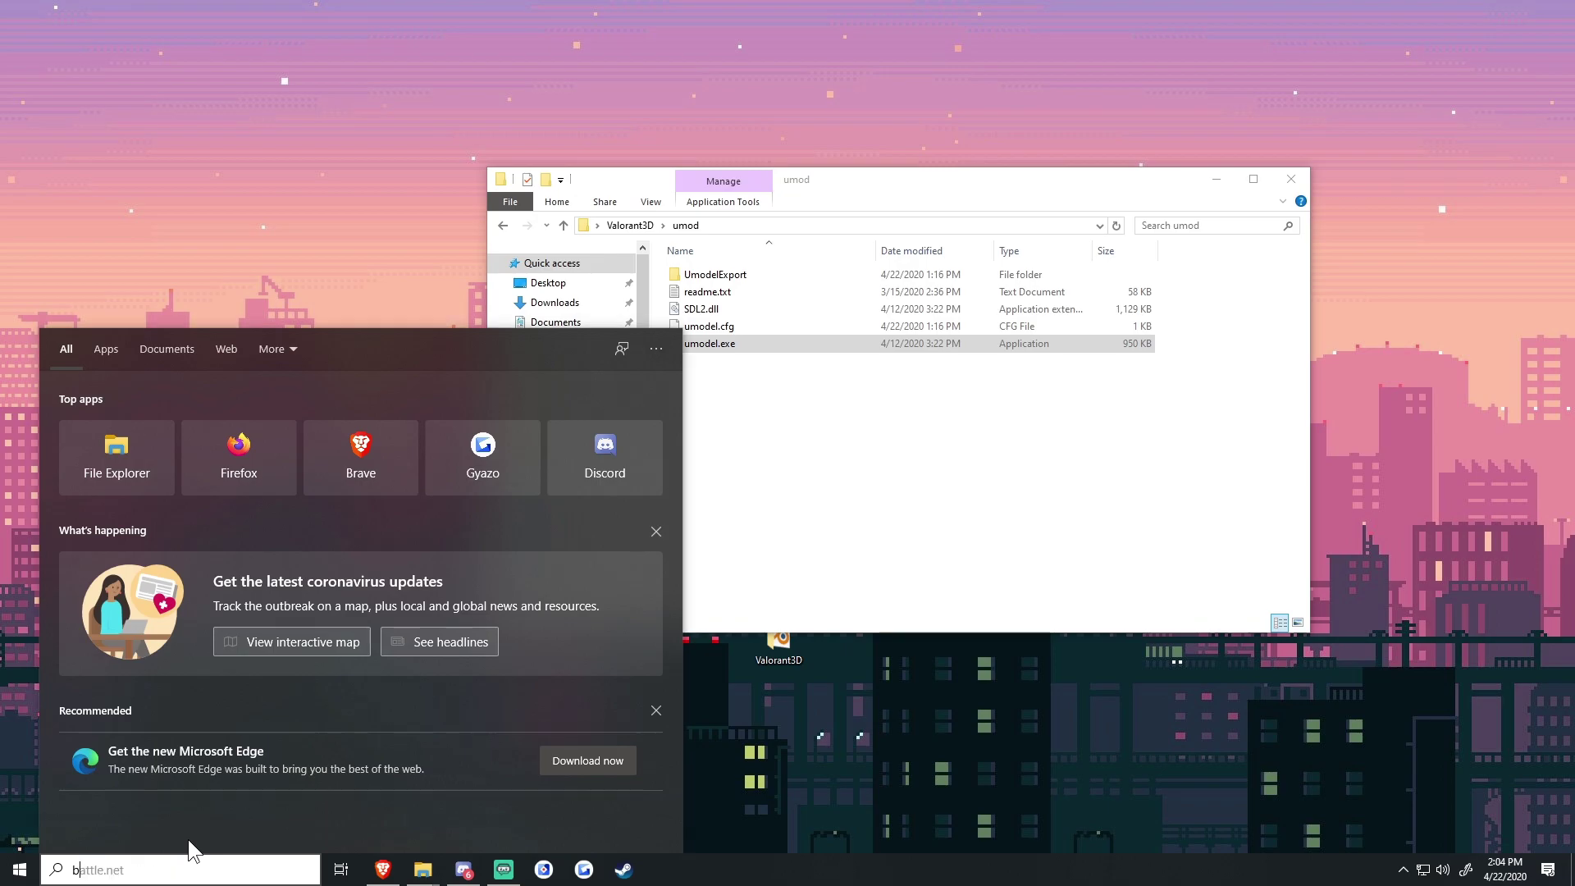
text(blen)
key(Return)
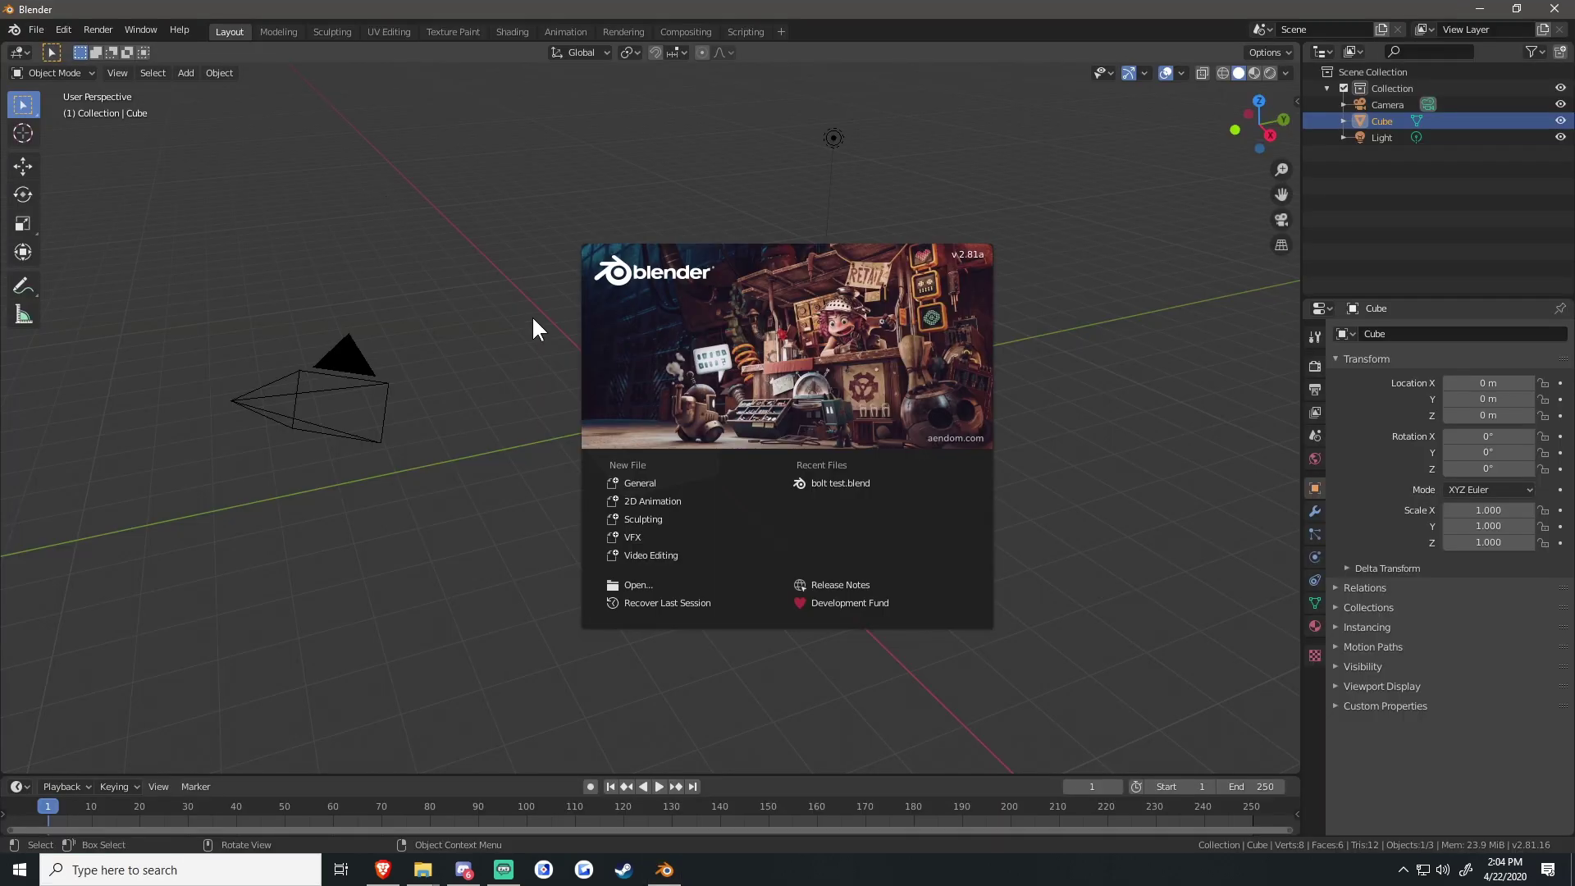
click(656, 484)
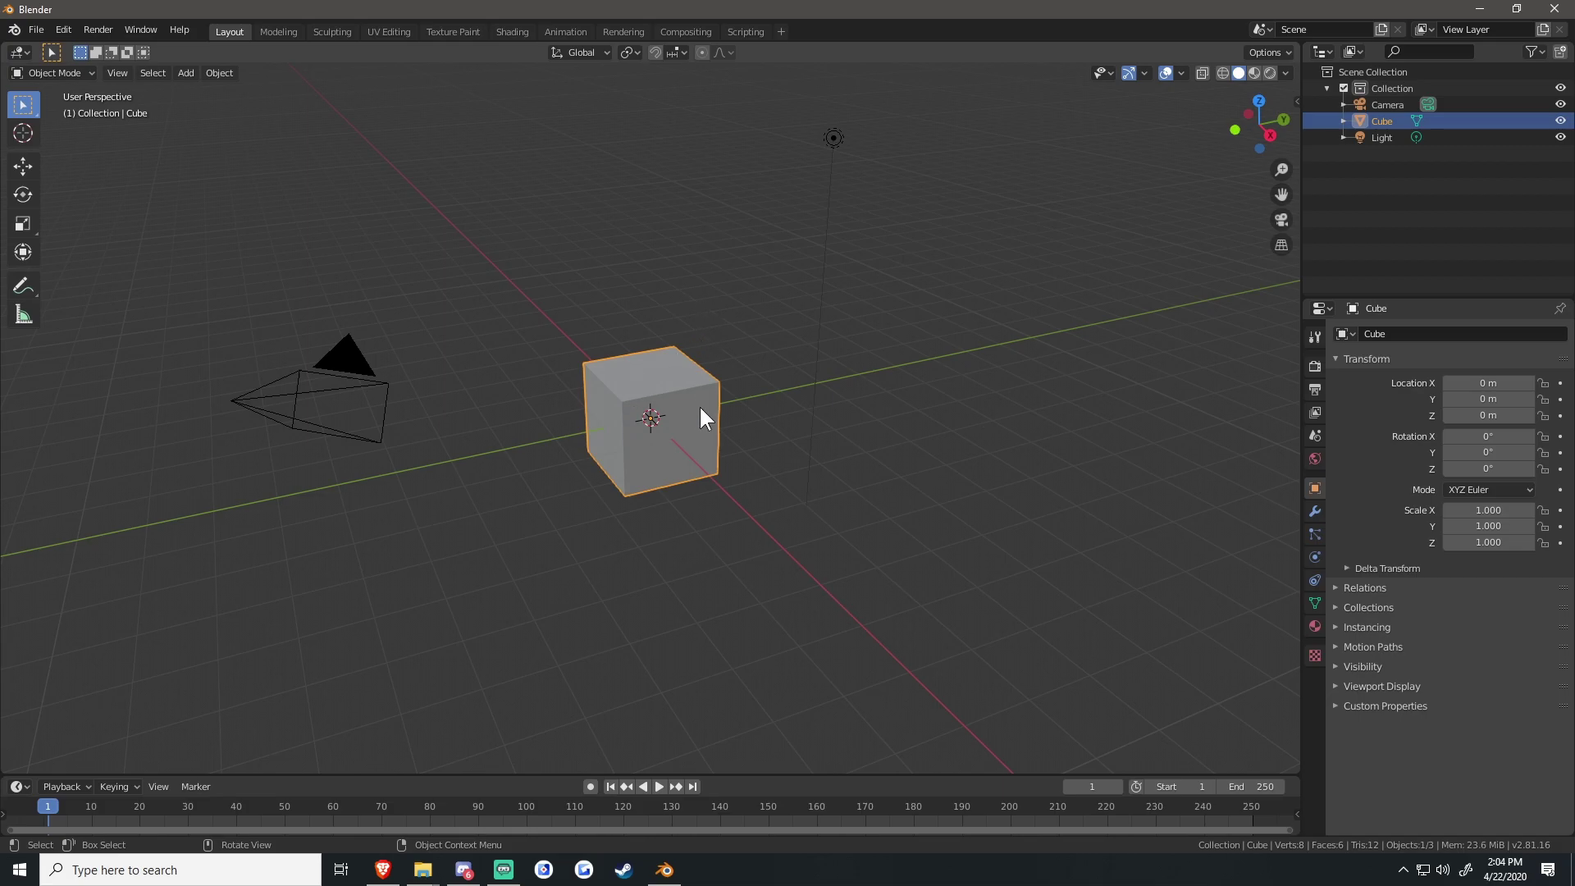
key(Delete)
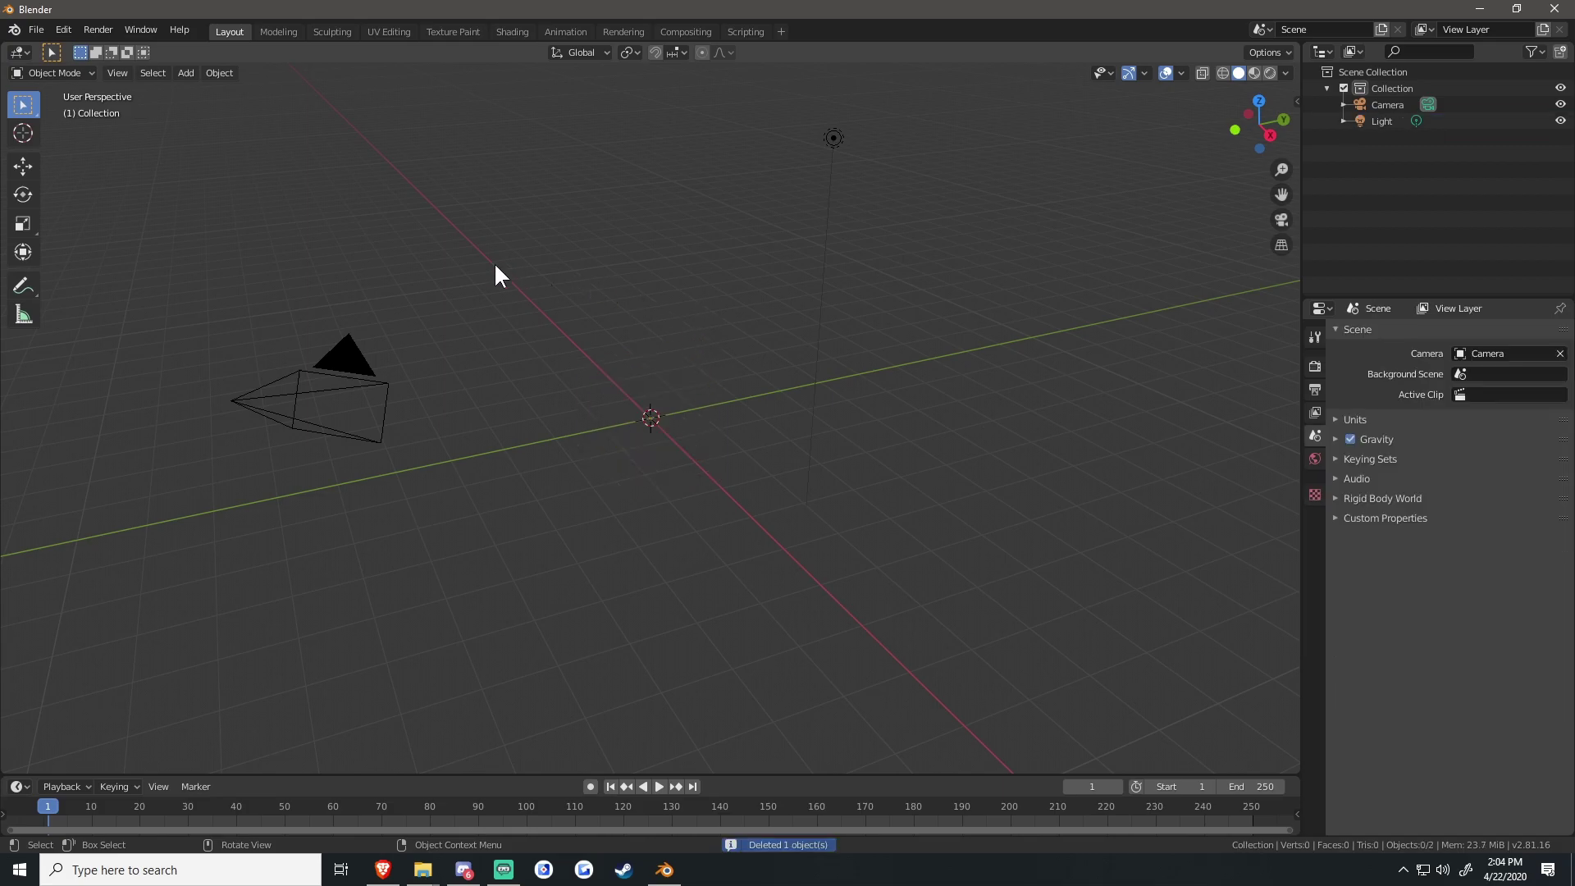
click(65, 31)
Step: Install io_import_scene_unreal_psa_psk_280.py from Valorant3D\blender3d_import_psk_psa-latest\addons
click(128, 263)
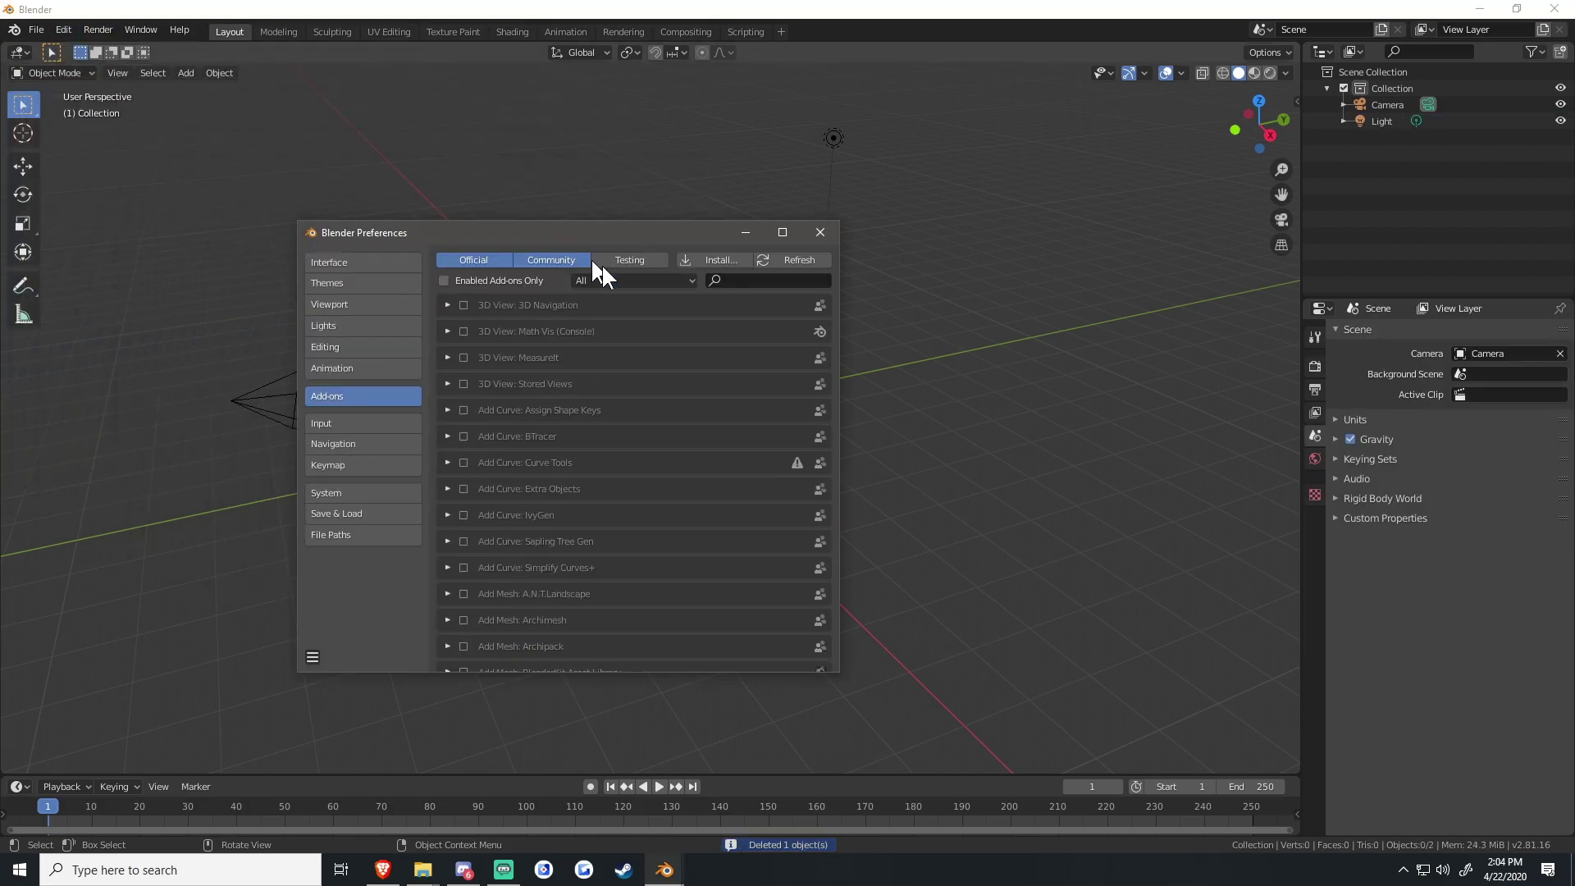
click(852, 306)
drag(781, 218, 726, 208)
key(Escape)
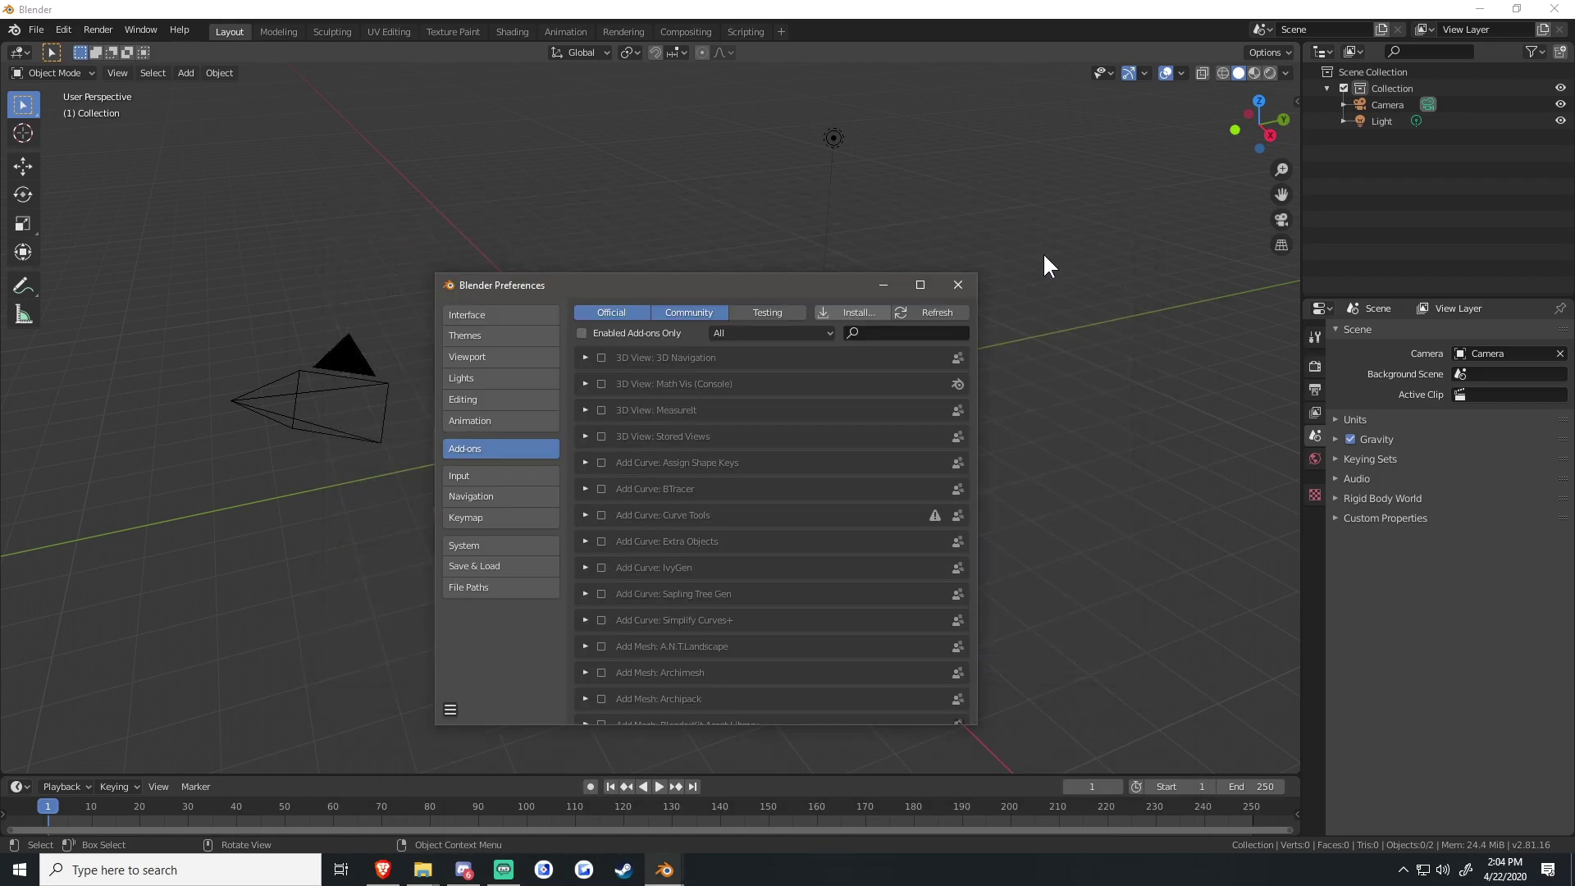
click(849, 311)
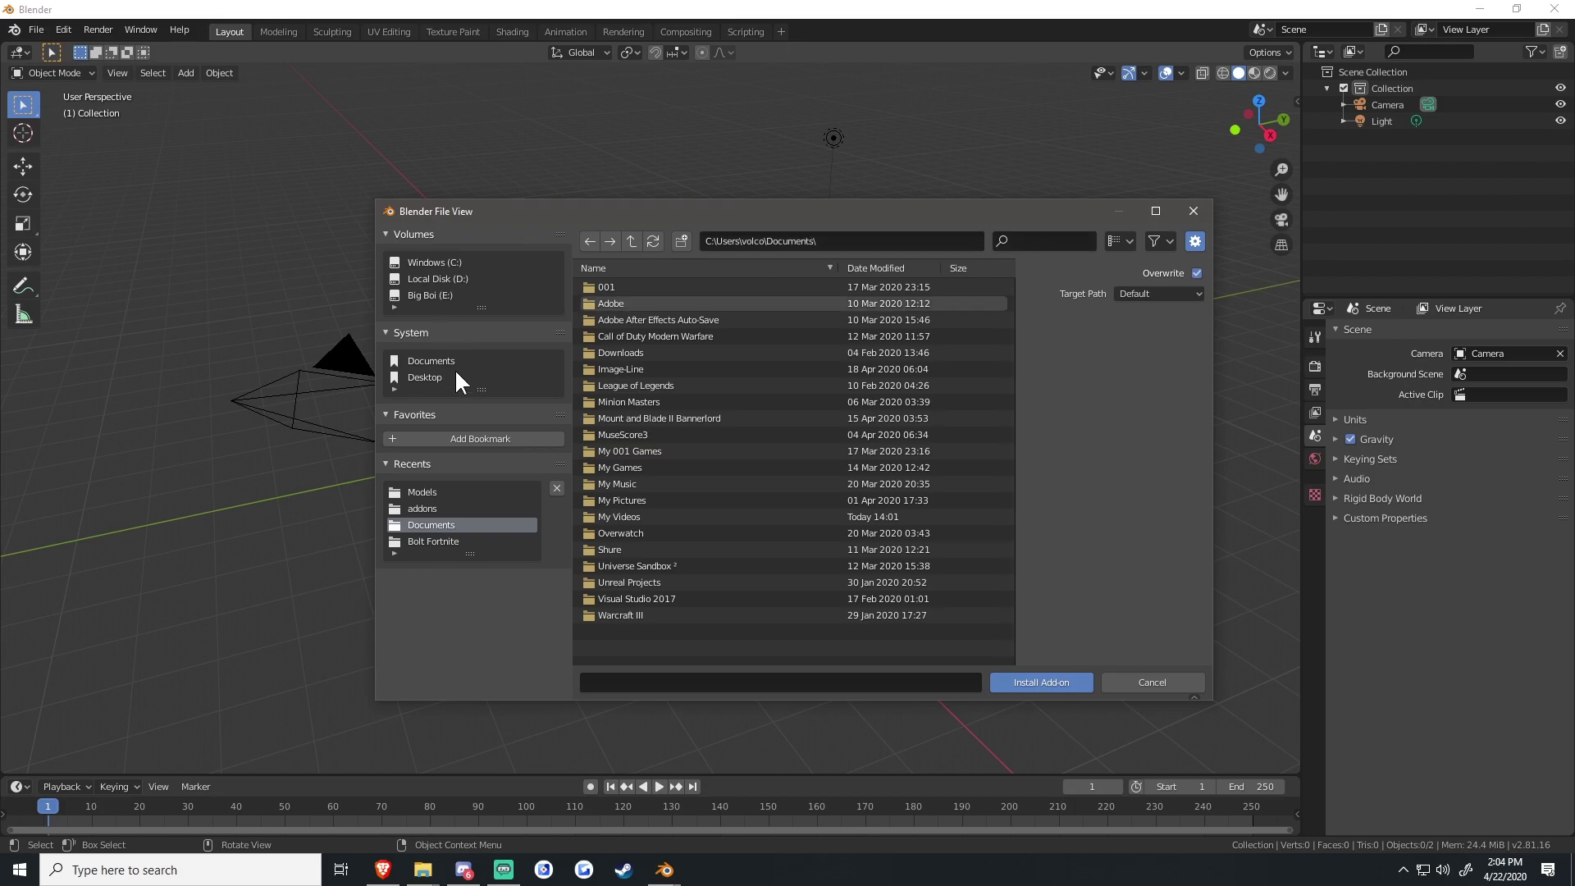
click(425, 378)
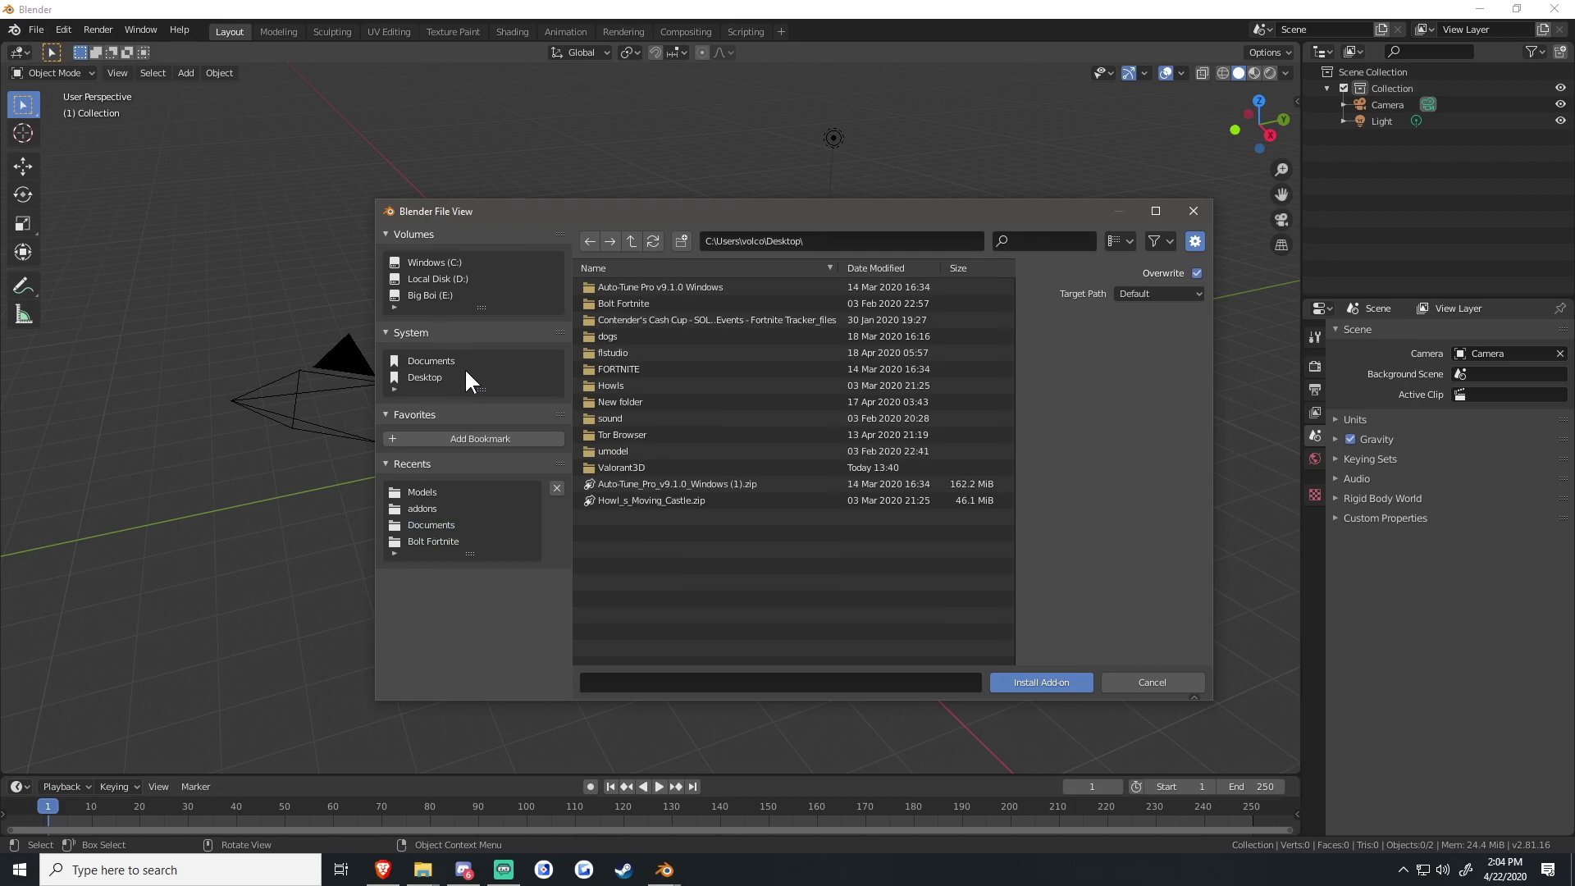
double_click(652, 466)
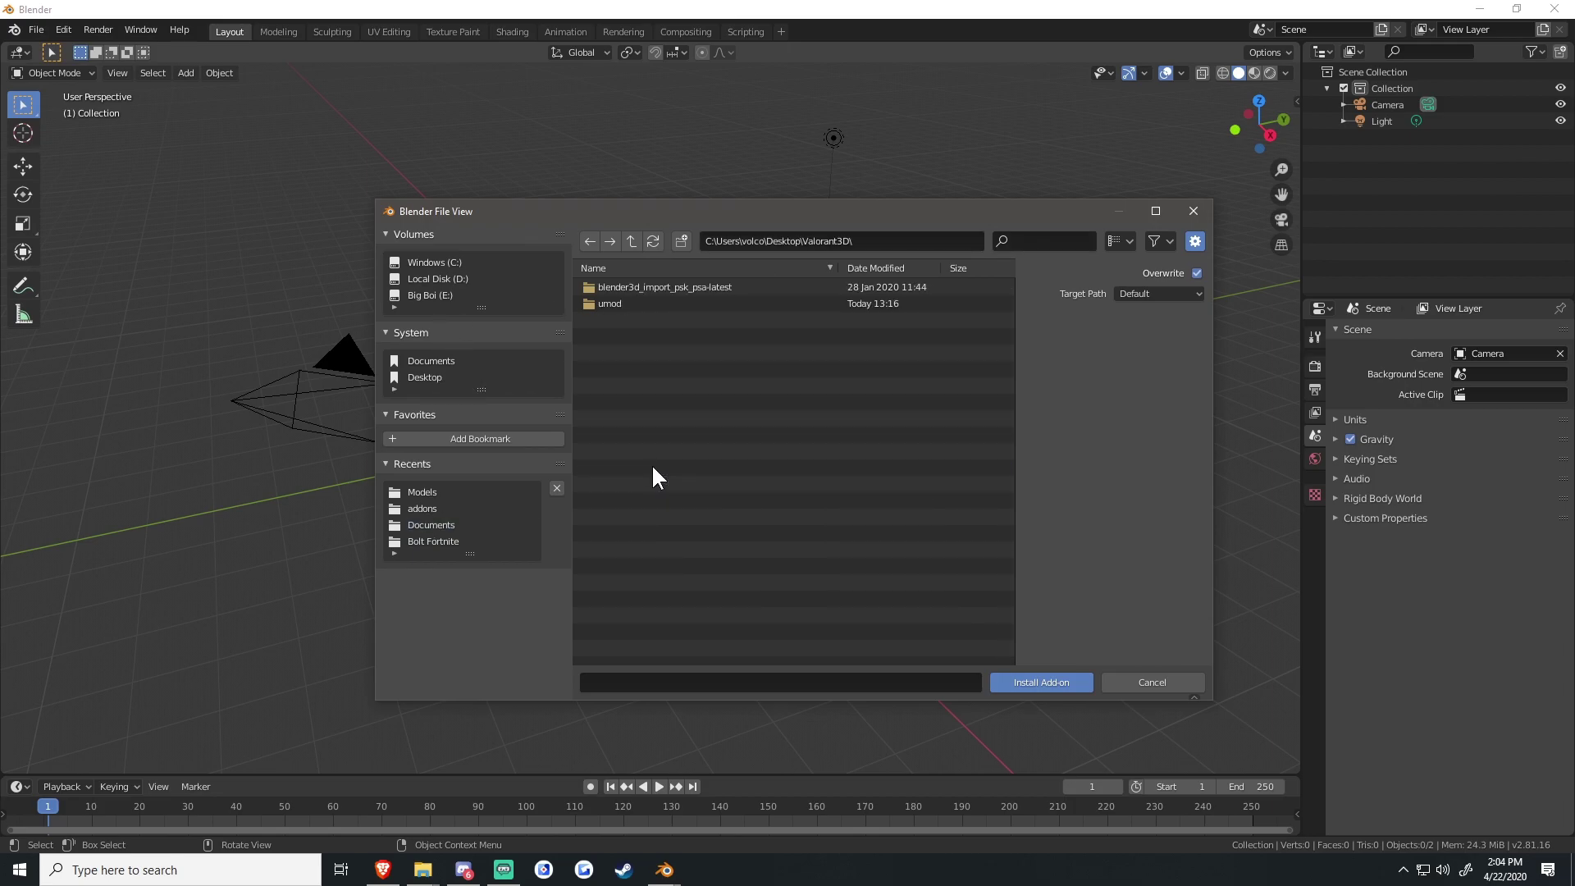
double_click(687, 287)
double_click(627, 286)
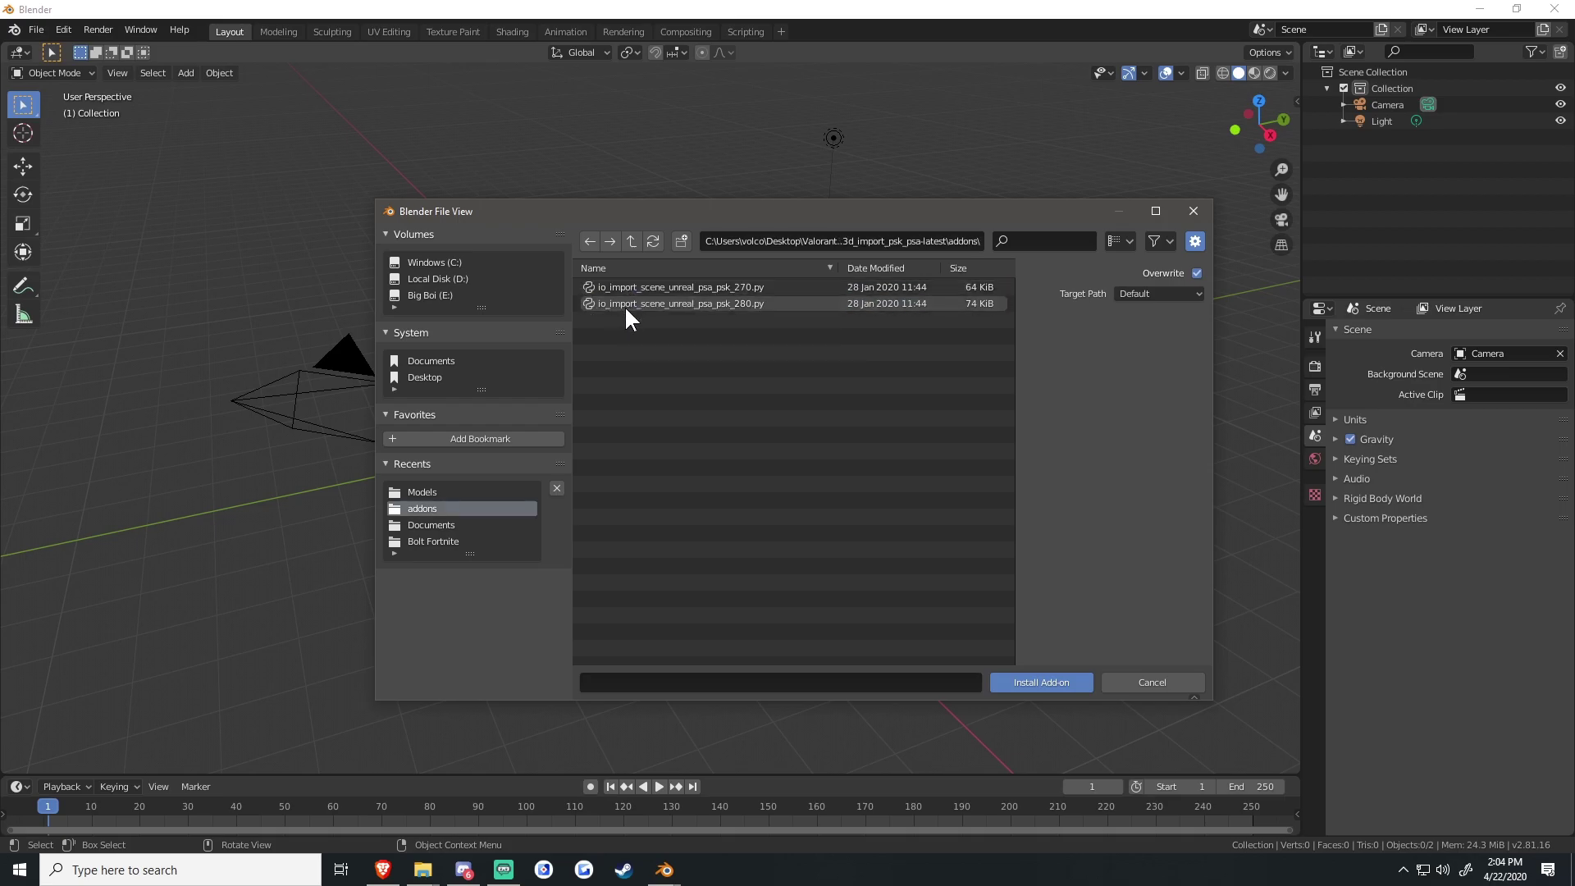
click(746, 302)
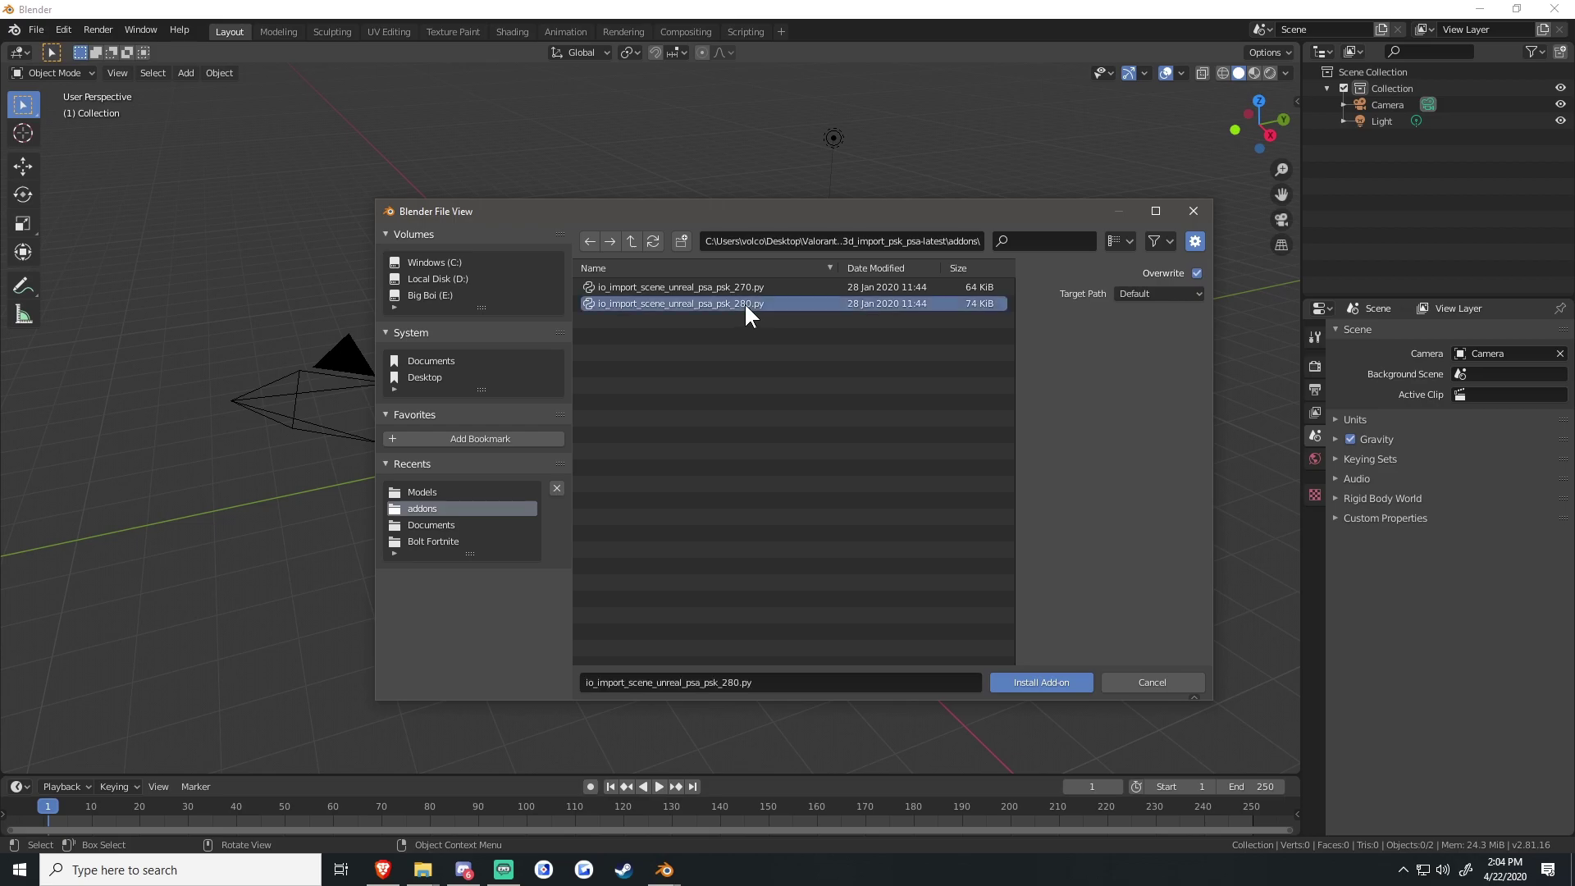
click(1189, 685)
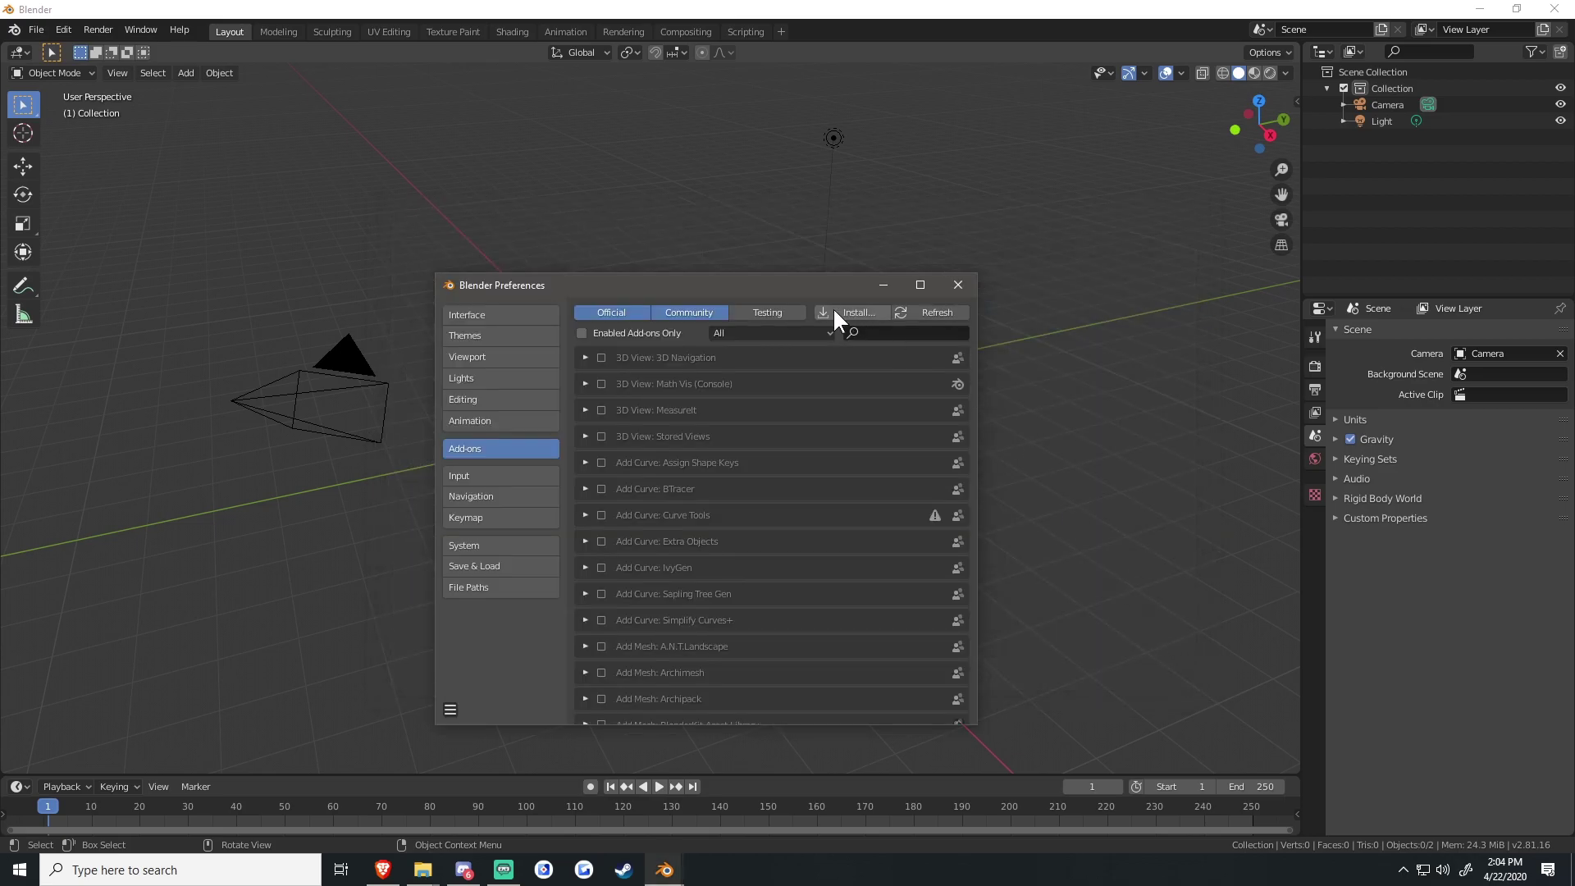
Step: Find the add-on by searching 'psk' and close Preferences
click(897, 335)
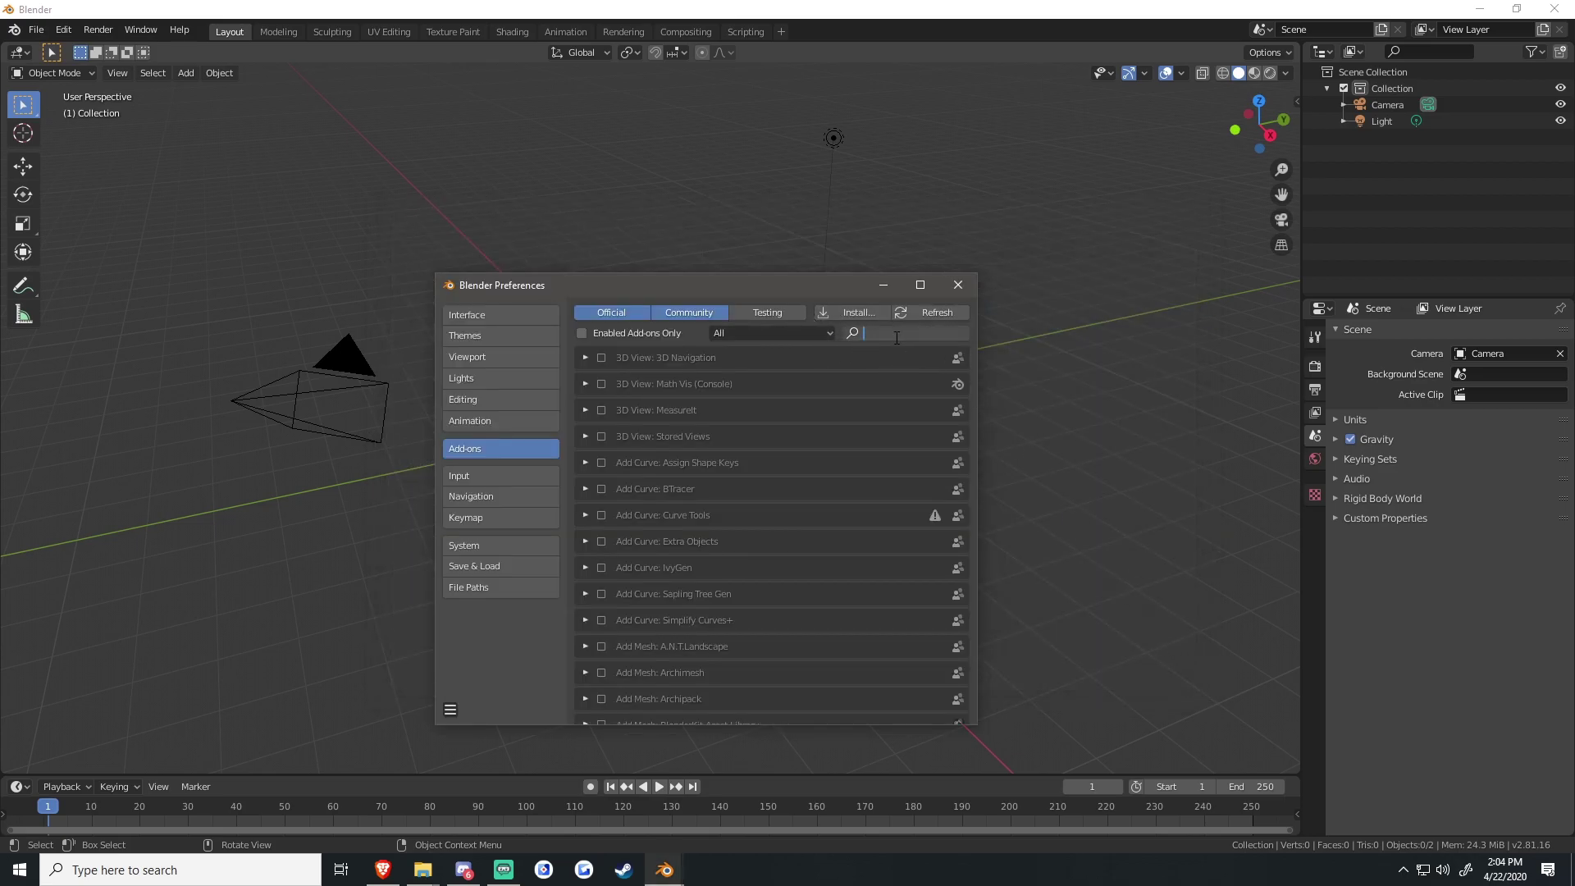
text(psk)
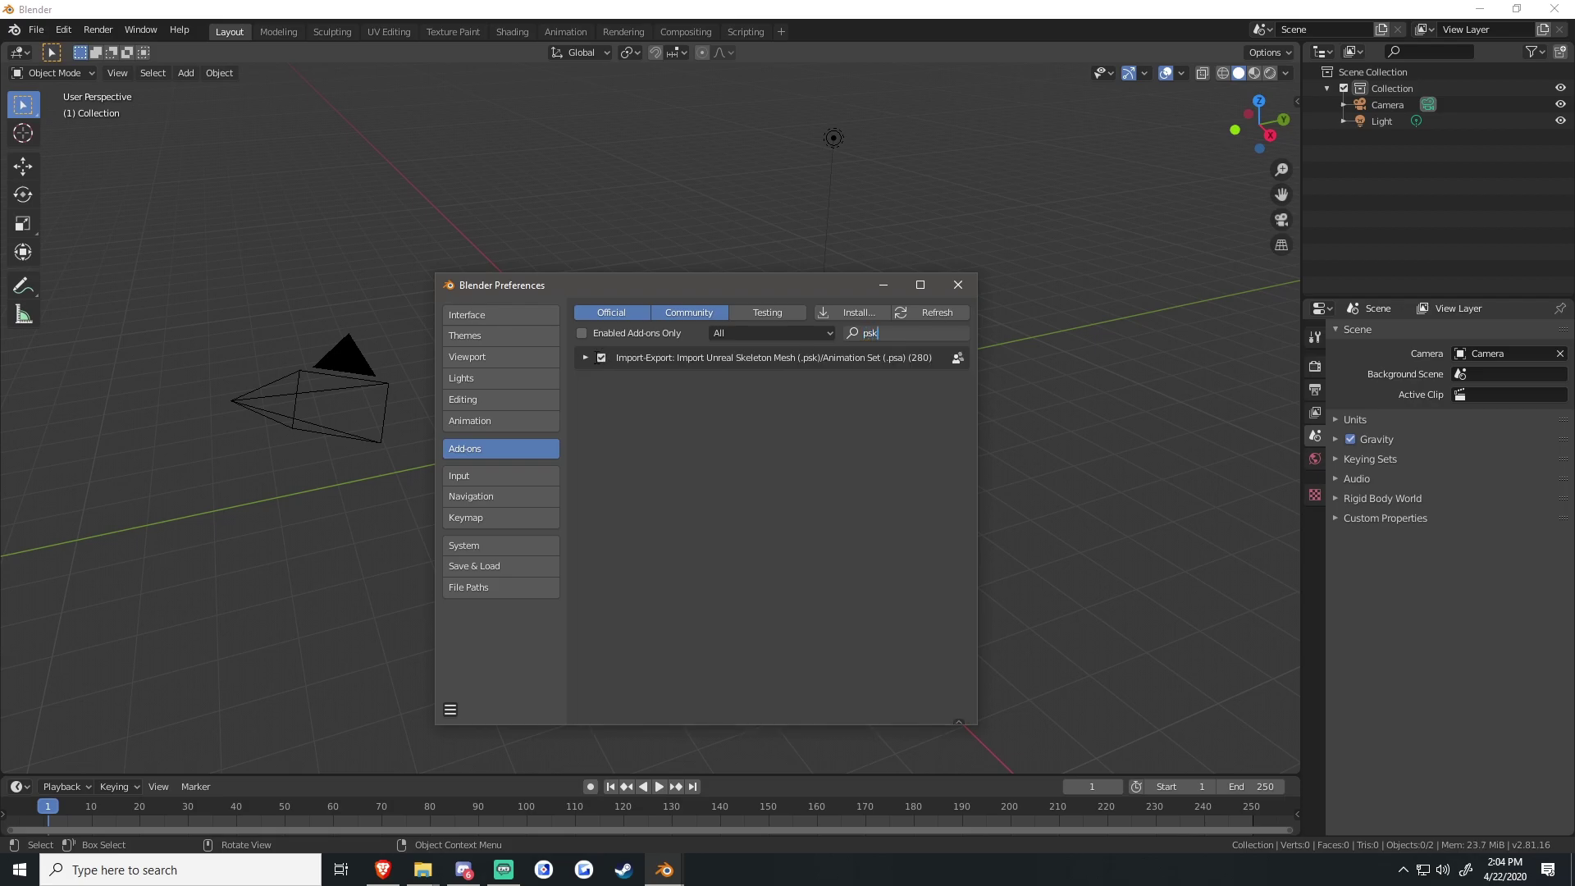
click(958, 285)
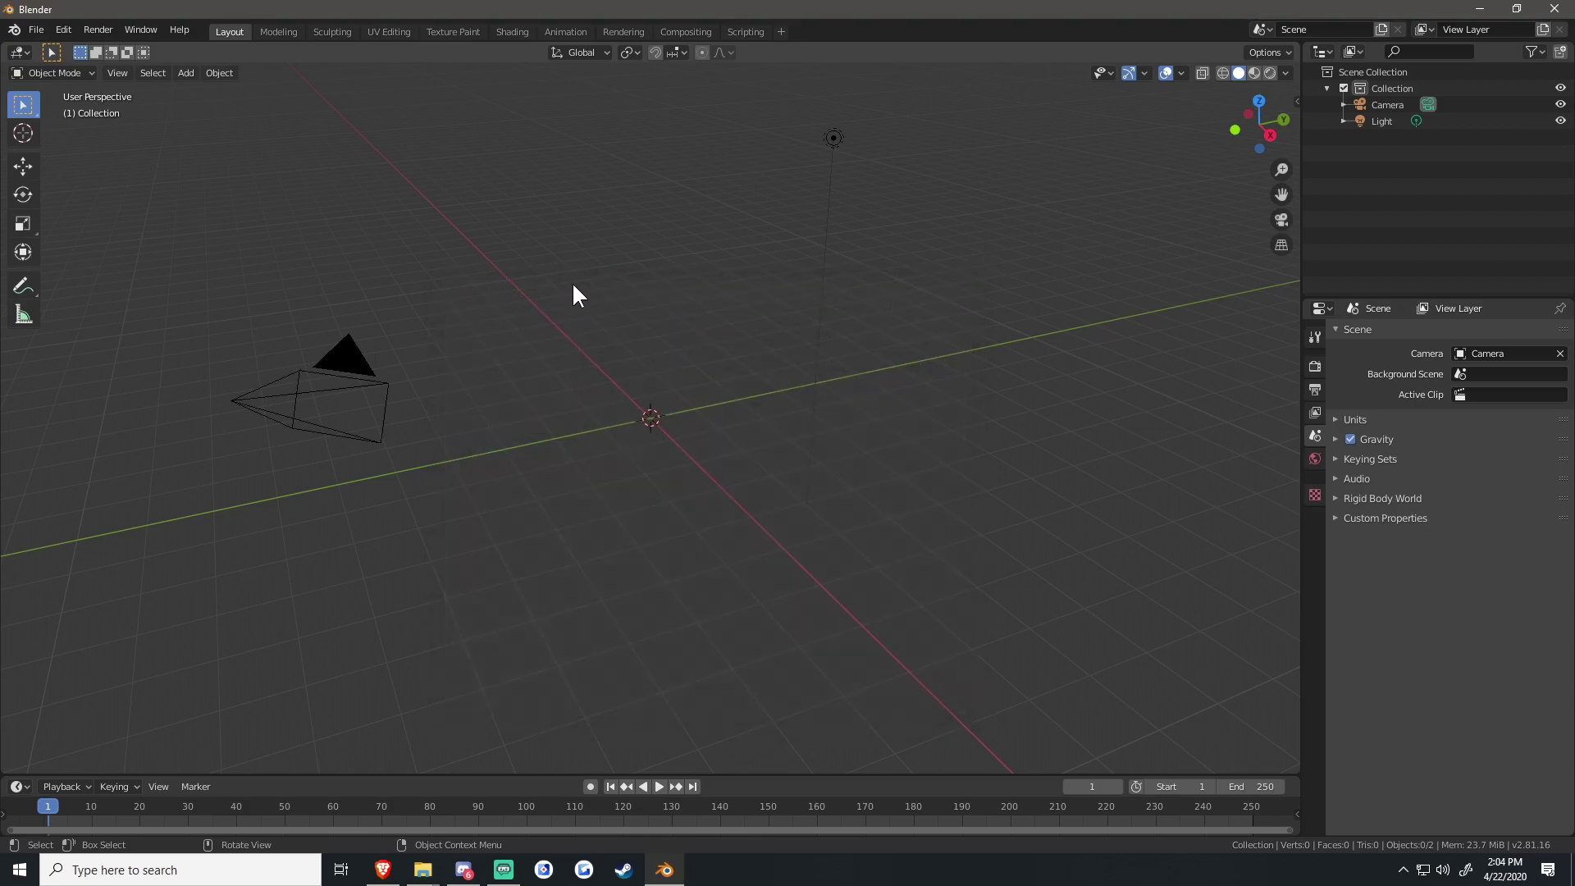
Step: Start a Skeleton Mesh (.psk) import and browse to Desktop\Valorant3D\umod
click(36, 30)
mouse_move(100, 248)
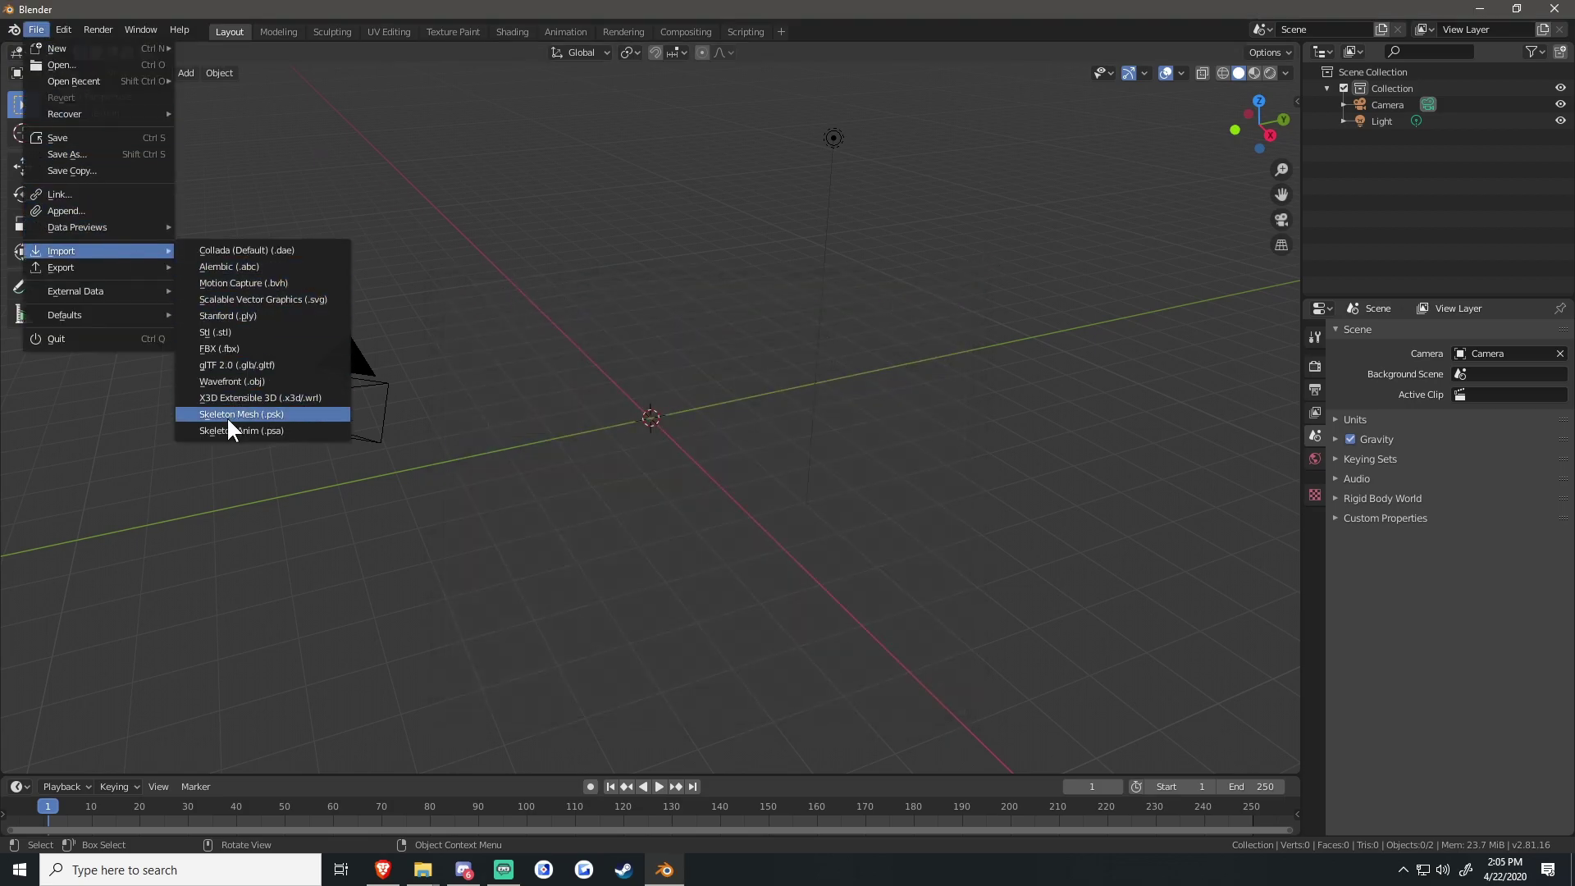
click(274, 414)
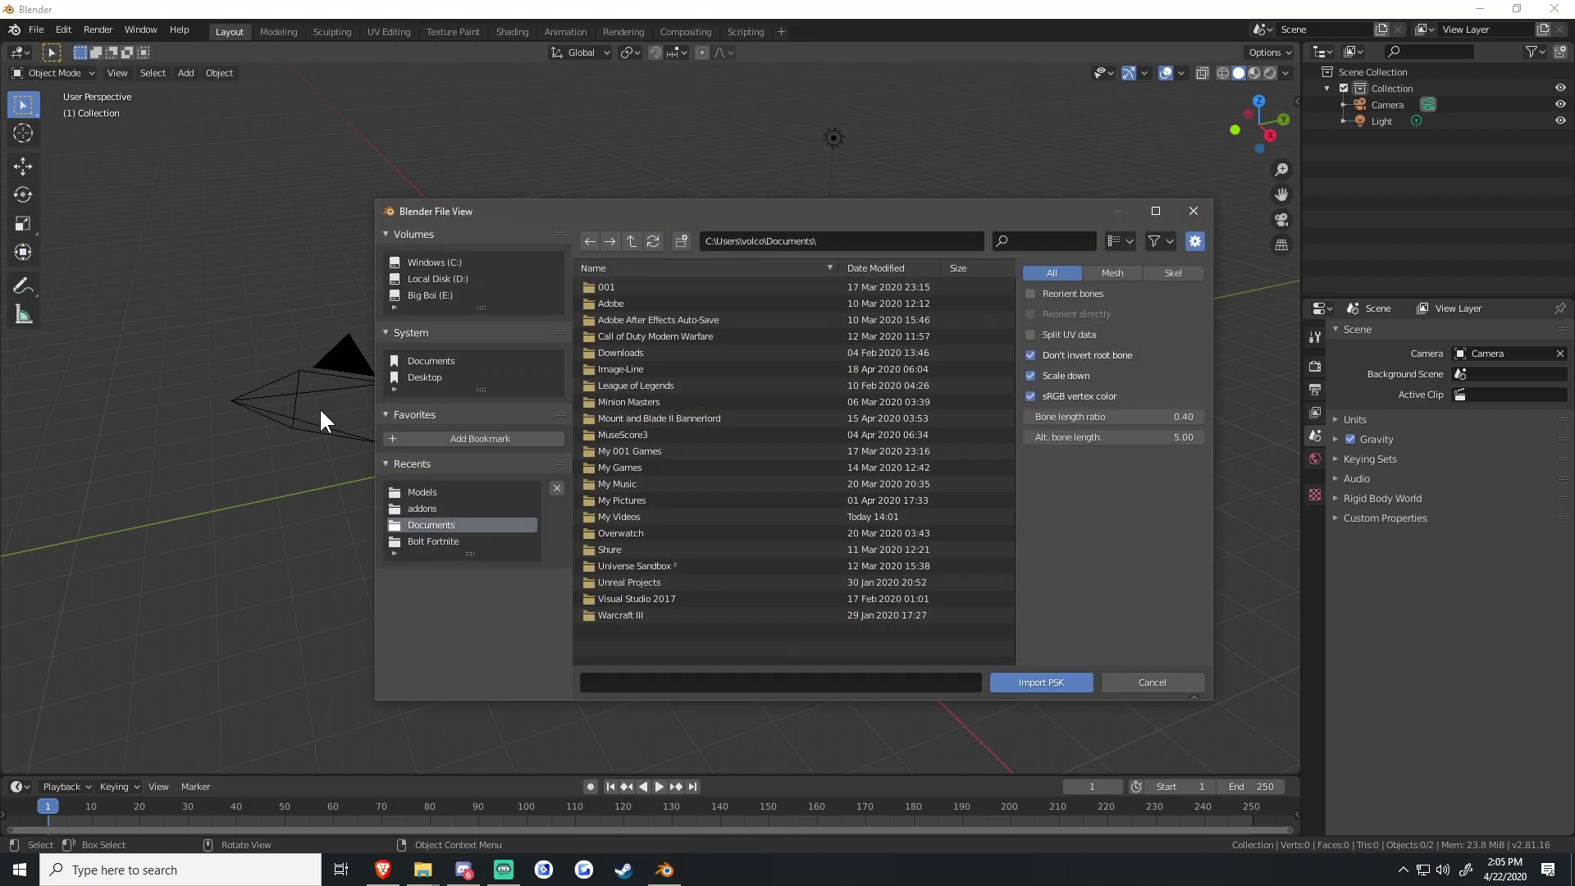
click(431, 376)
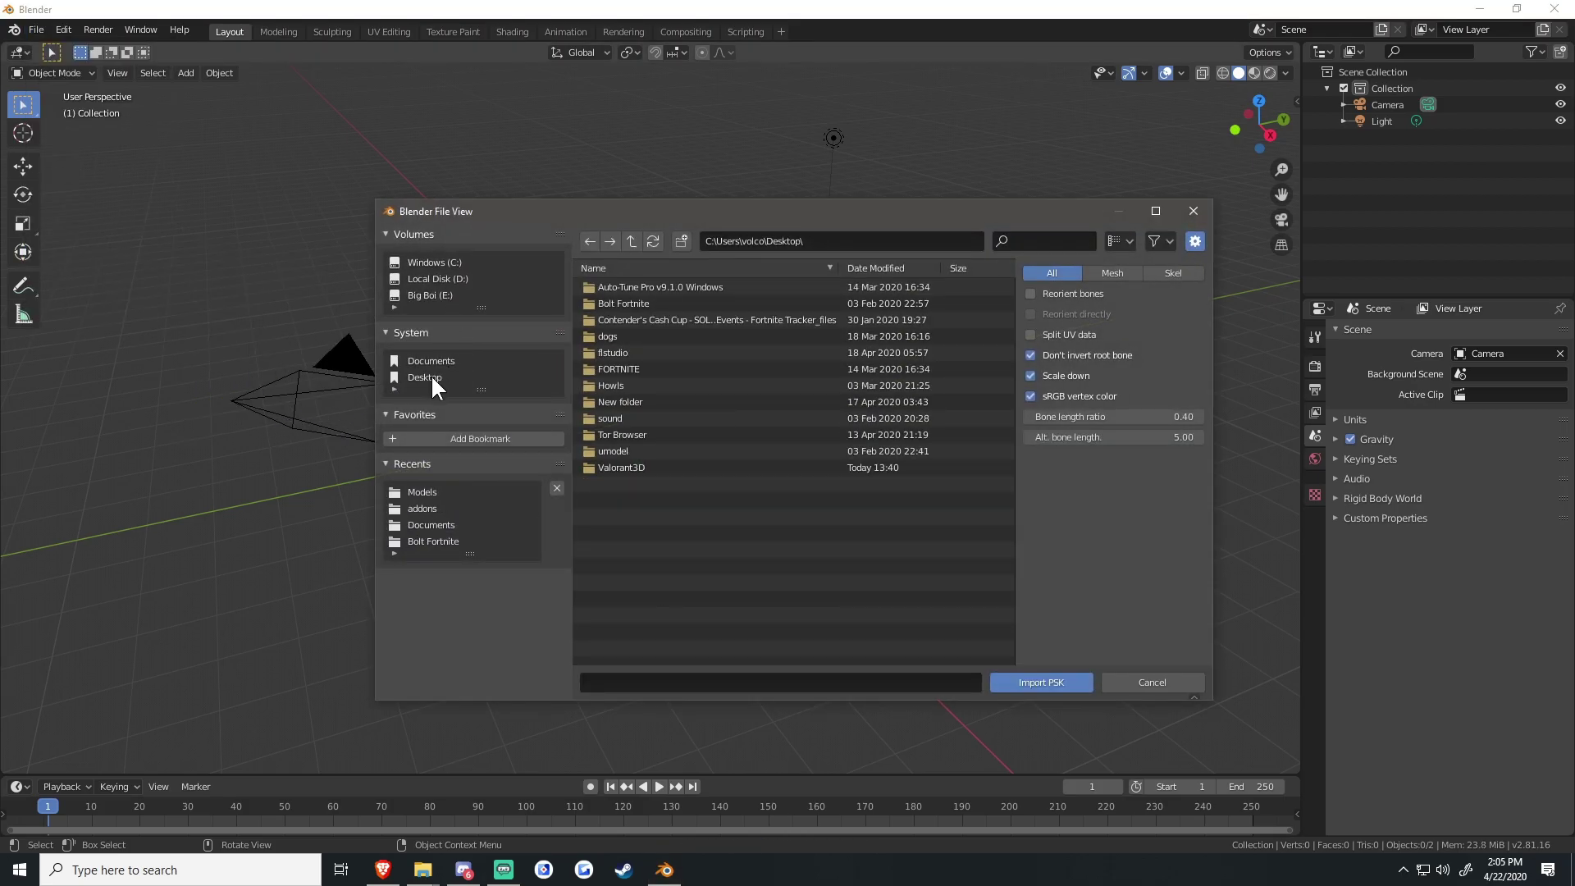
click(656, 466)
click(638, 302)
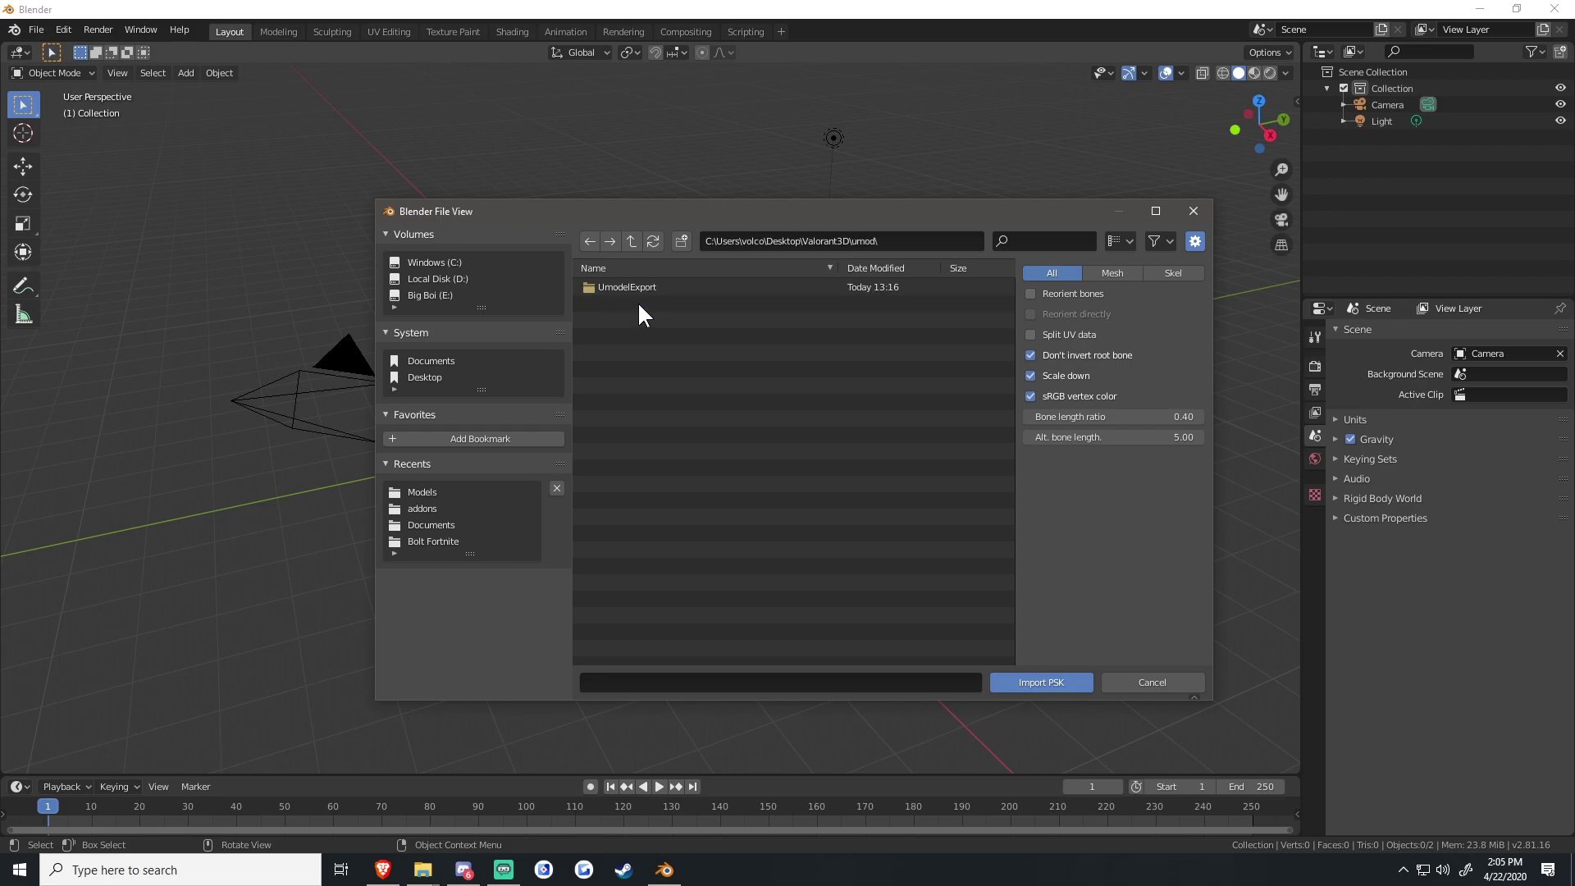
Step: Import CS_Wushu_S0_Skelmesh.psk from UmodelExport\Game\Characters\Wushu\S0\CharSelect\Models
click(642, 287)
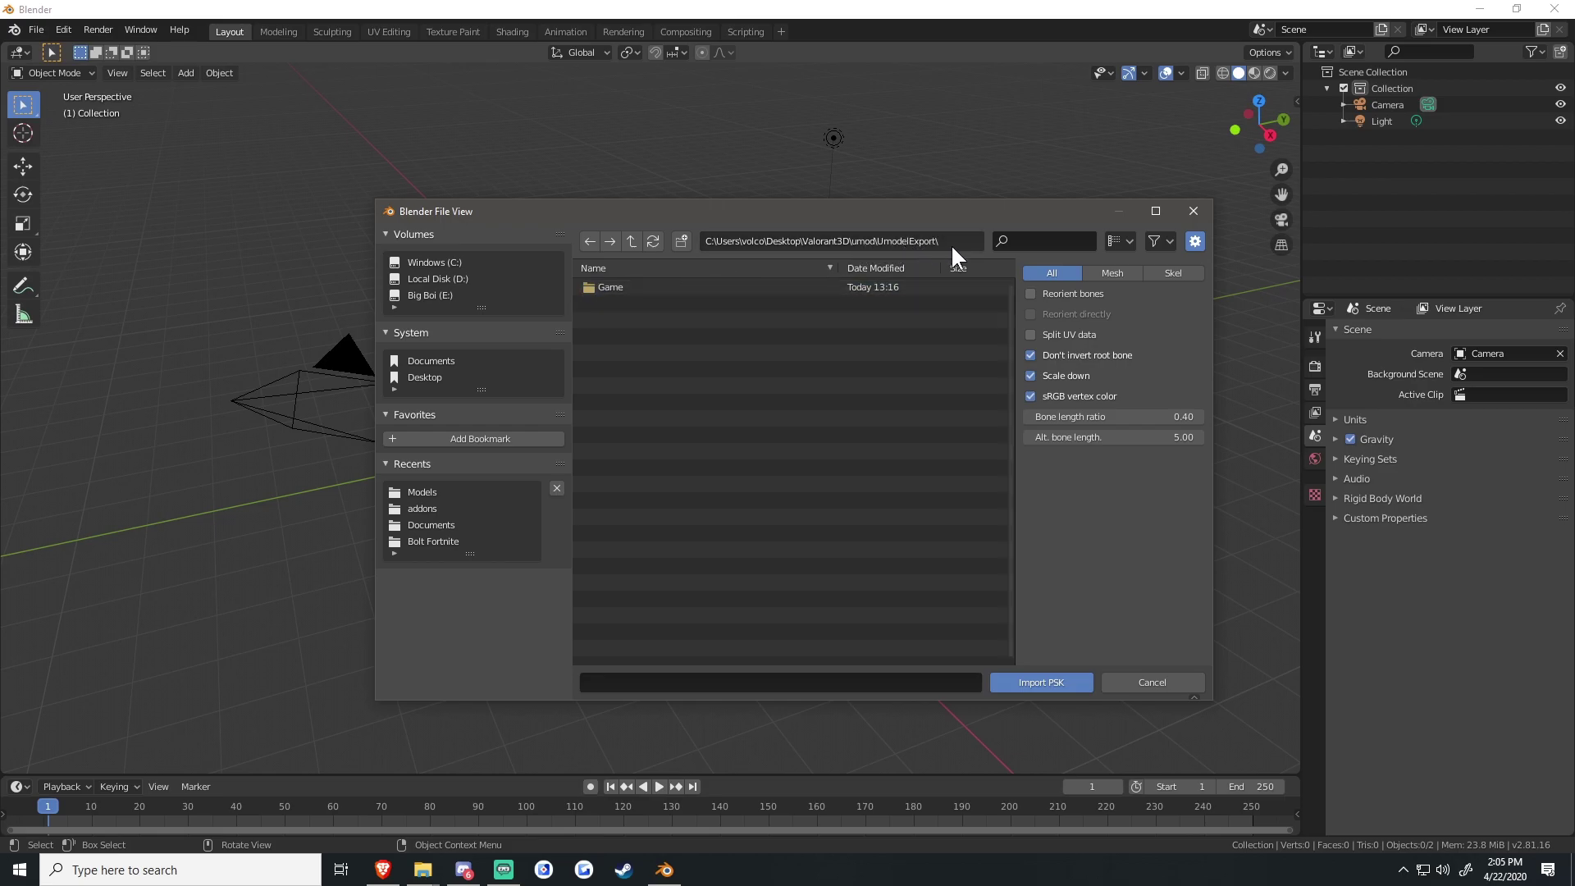
click(623, 287)
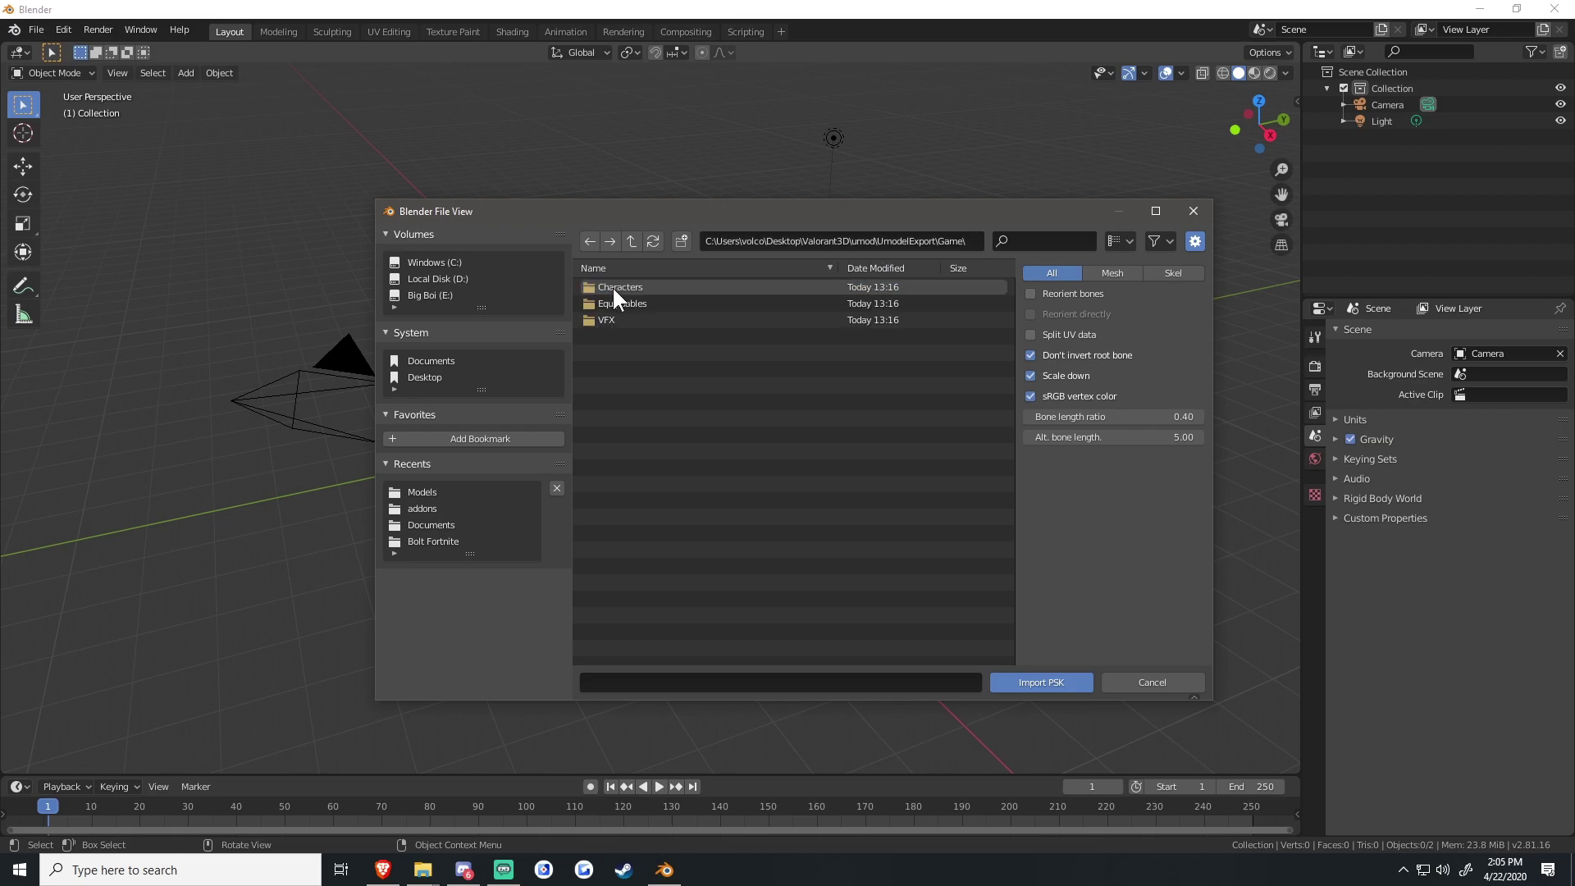
click(643, 287)
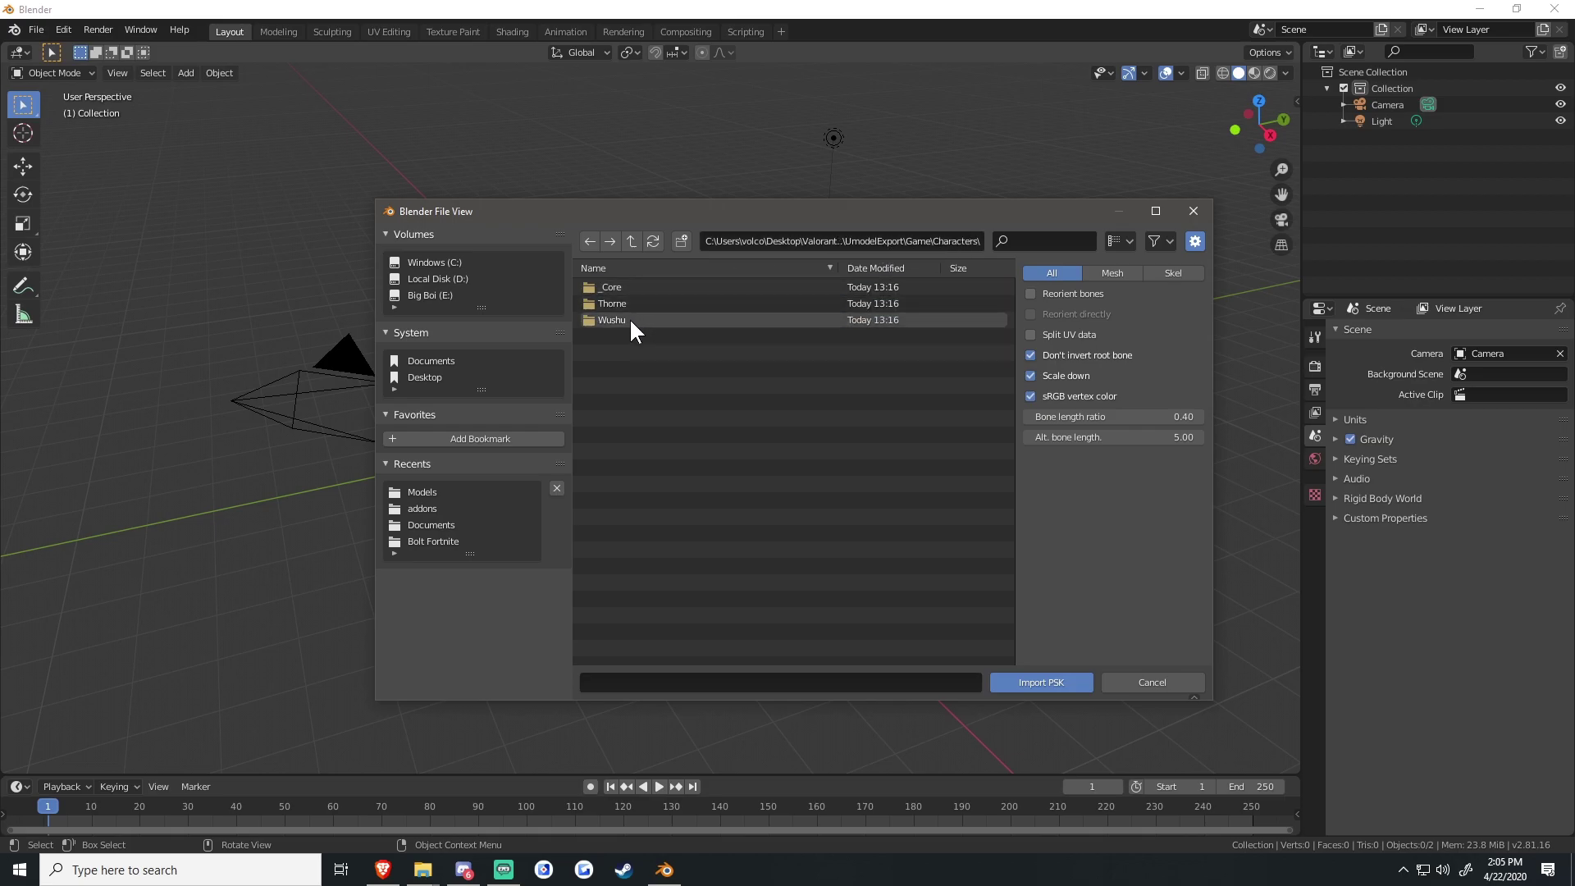
click(627, 319)
click(621, 284)
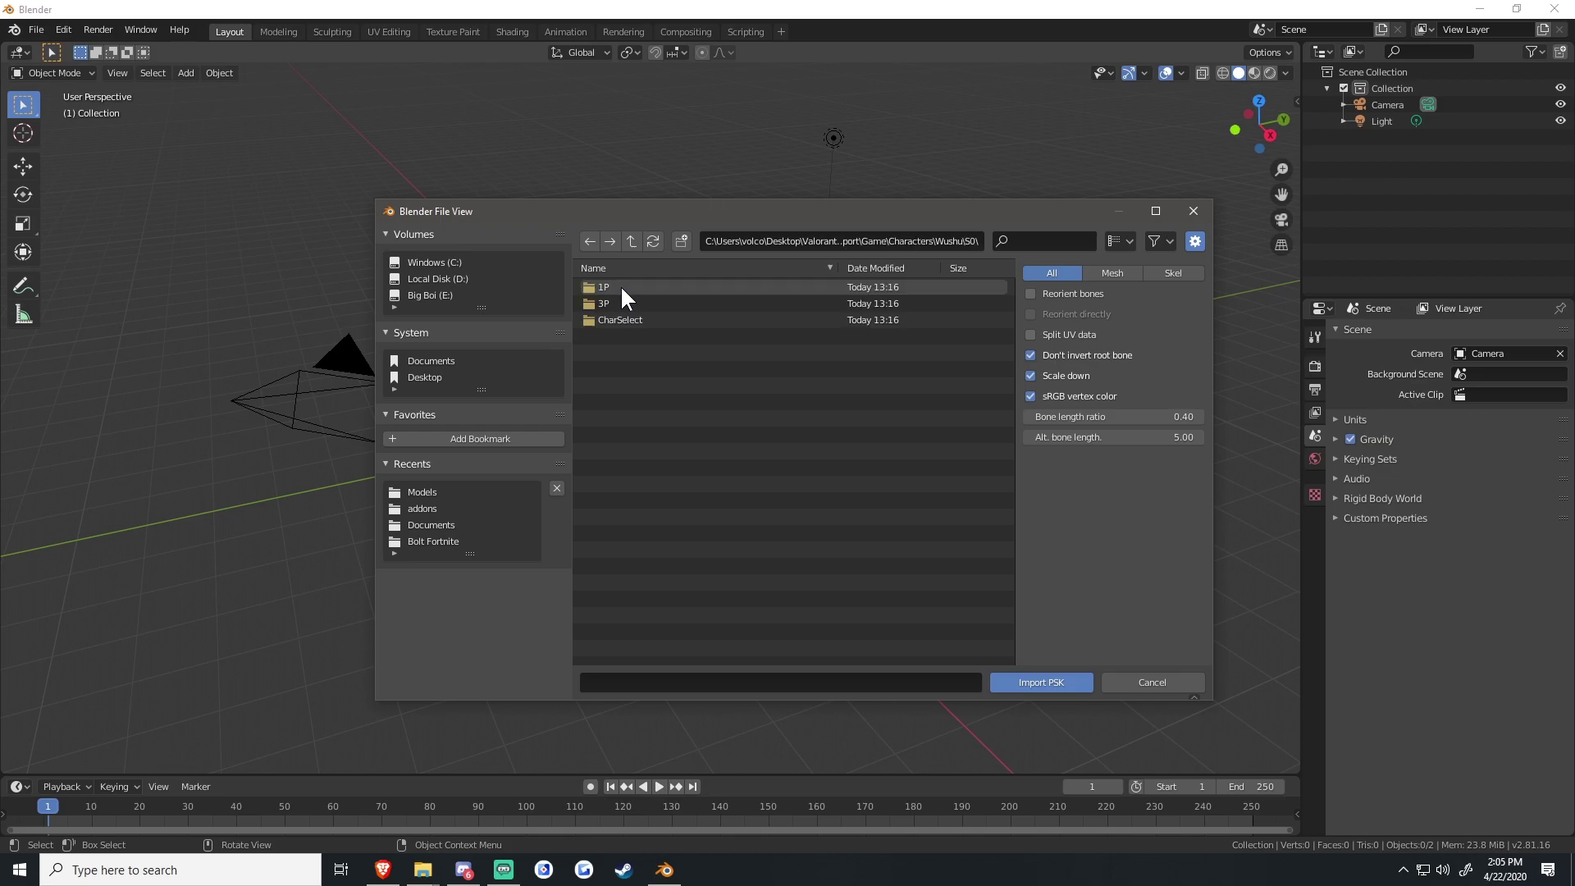
click(629, 319)
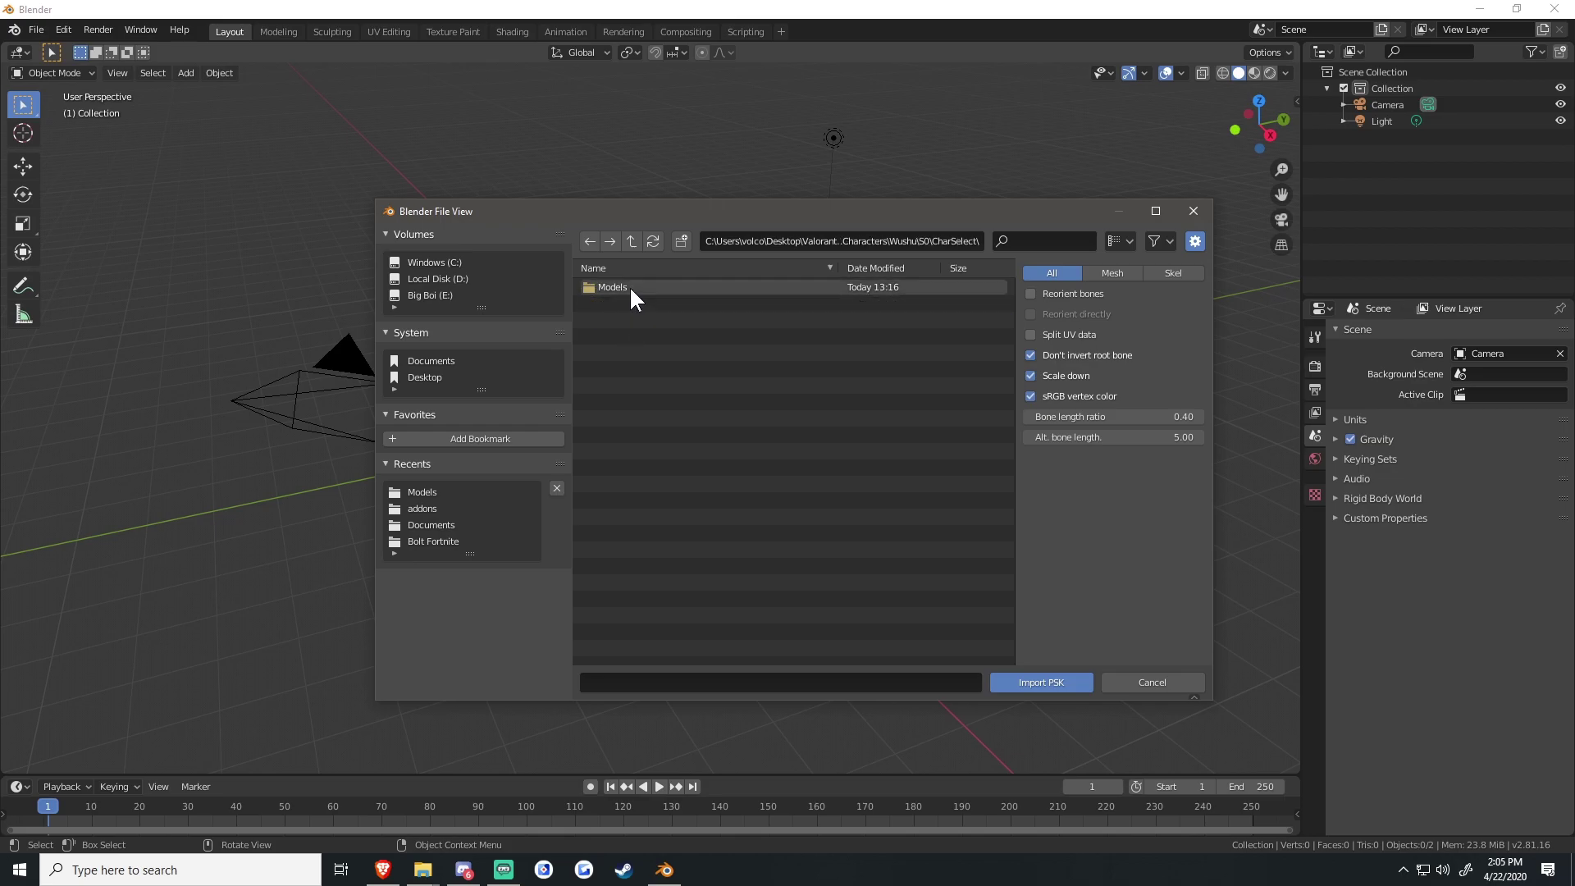
click(628, 286)
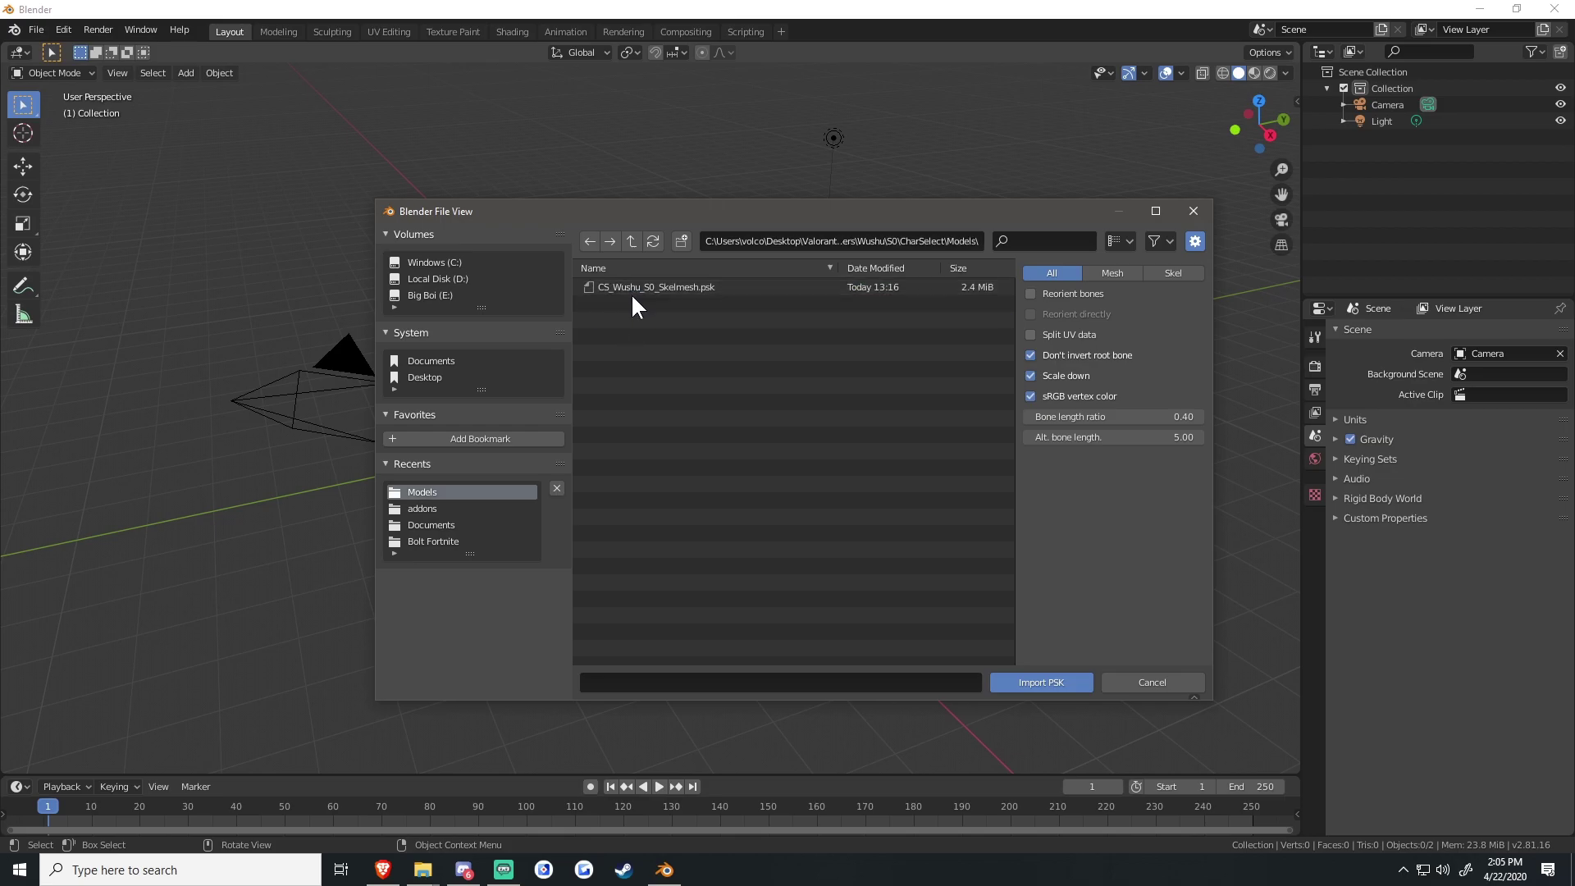
double_click(740, 285)
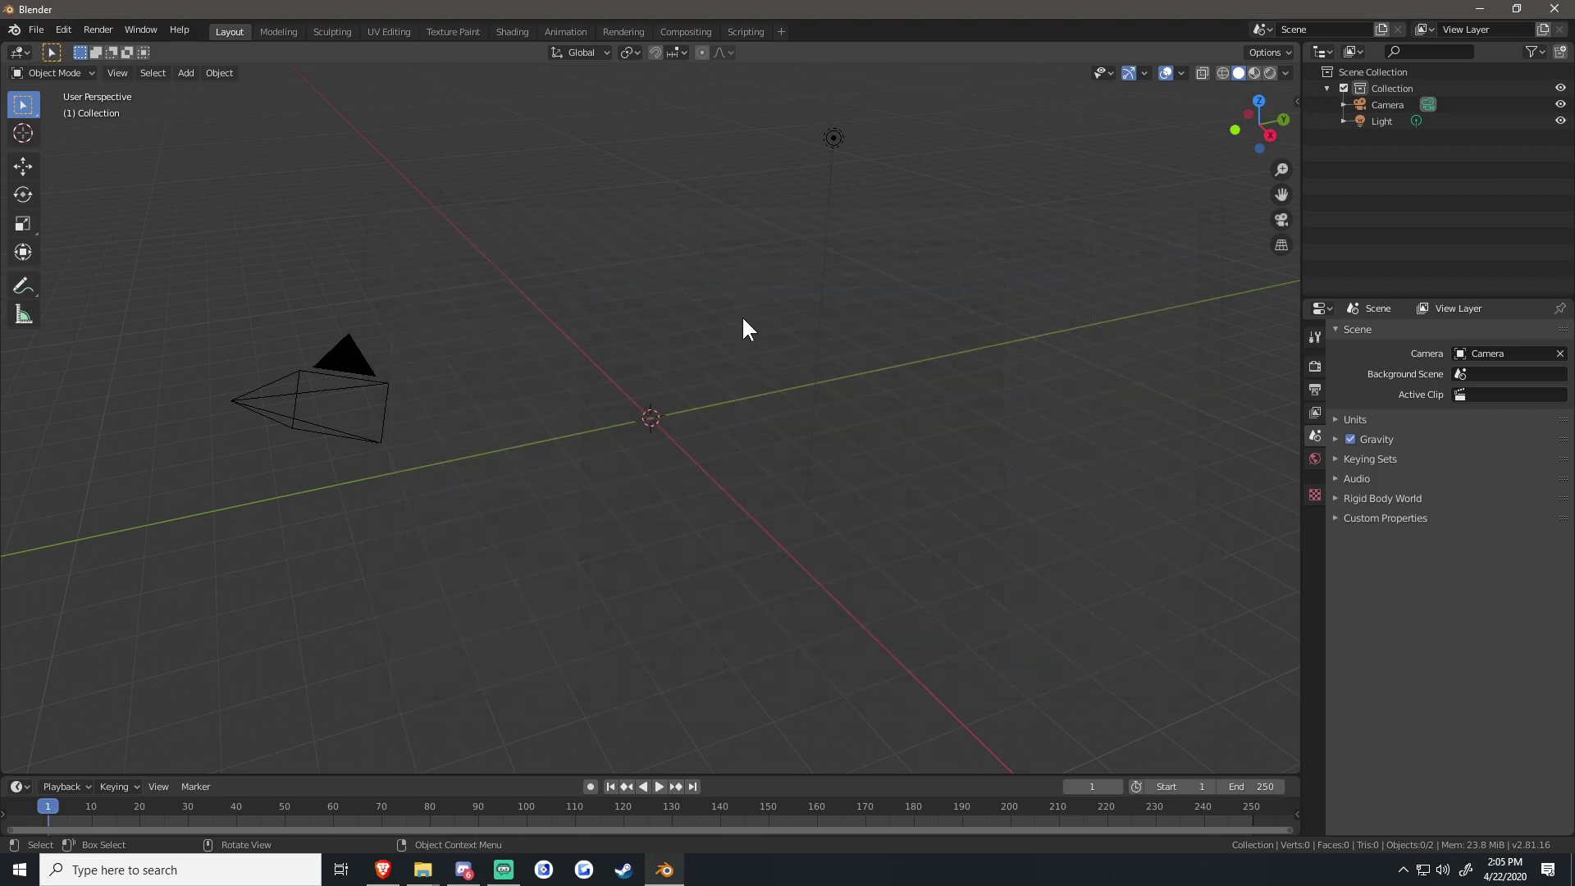
Step: Select the imported Wushu character mesh and apply Shade Smooth
scroll(728, 298, up, 7)
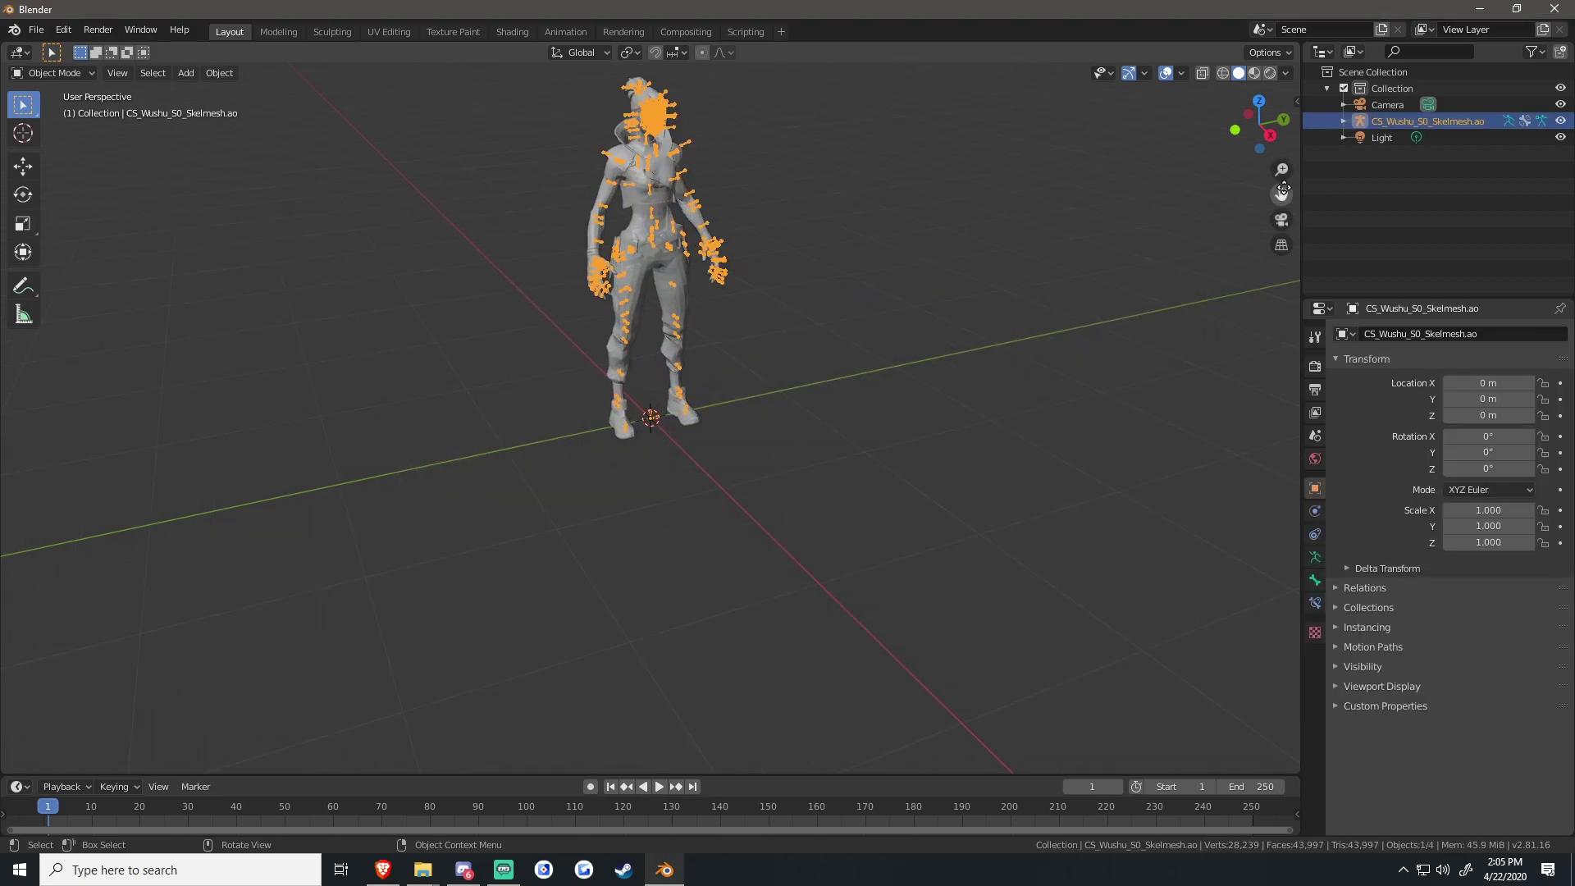
drag(1282, 194, 1282, 237)
middle_drag(902, 279, 863, 285)
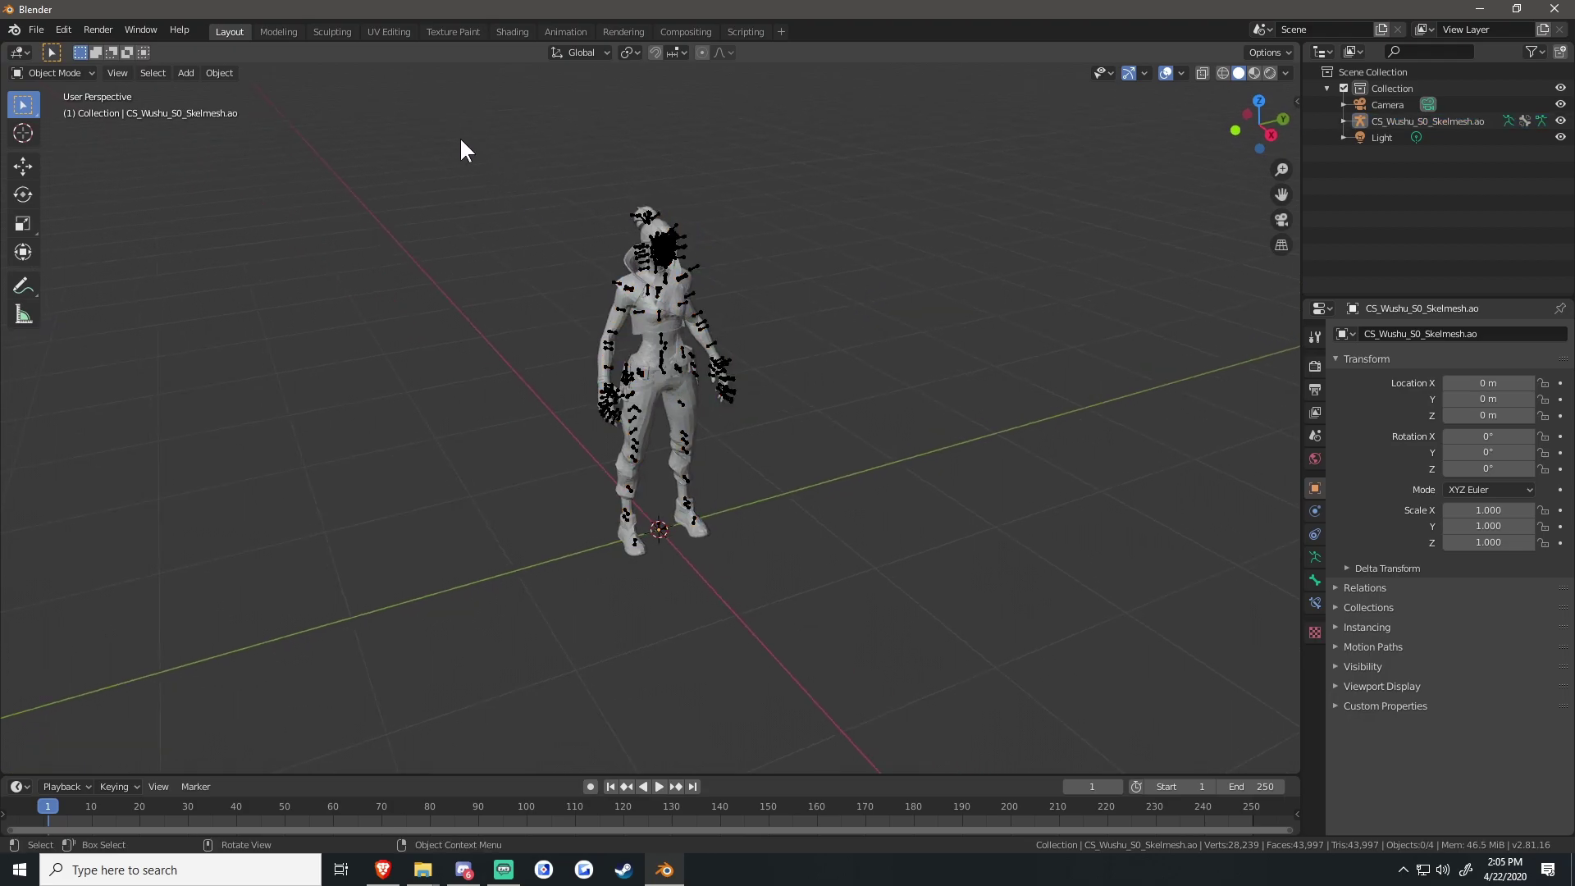
drag(411, 125, 896, 625)
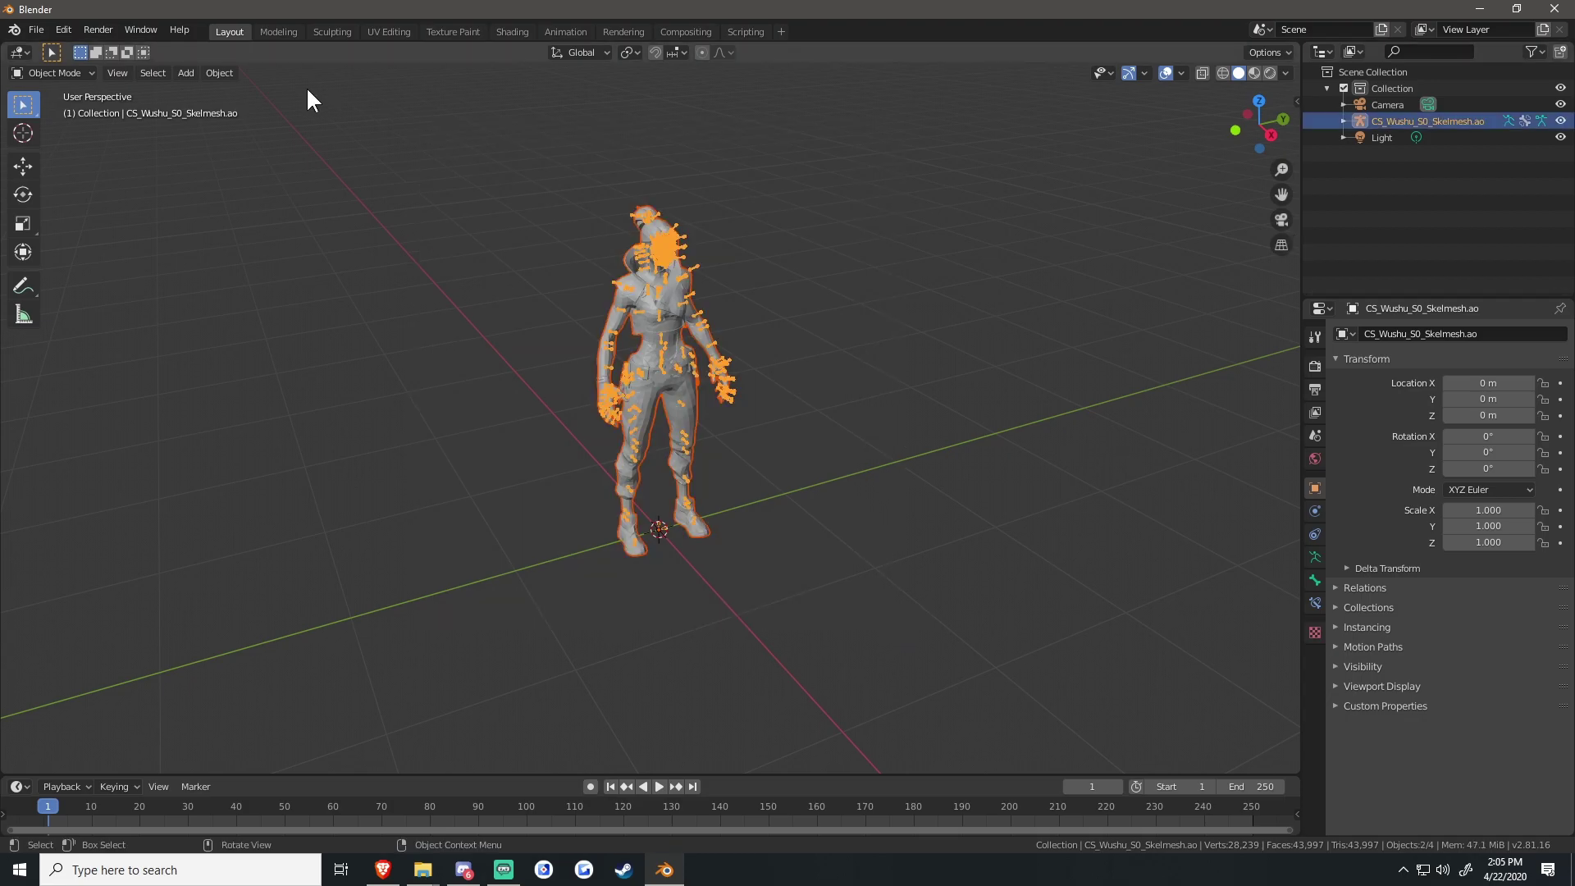
click(218, 71)
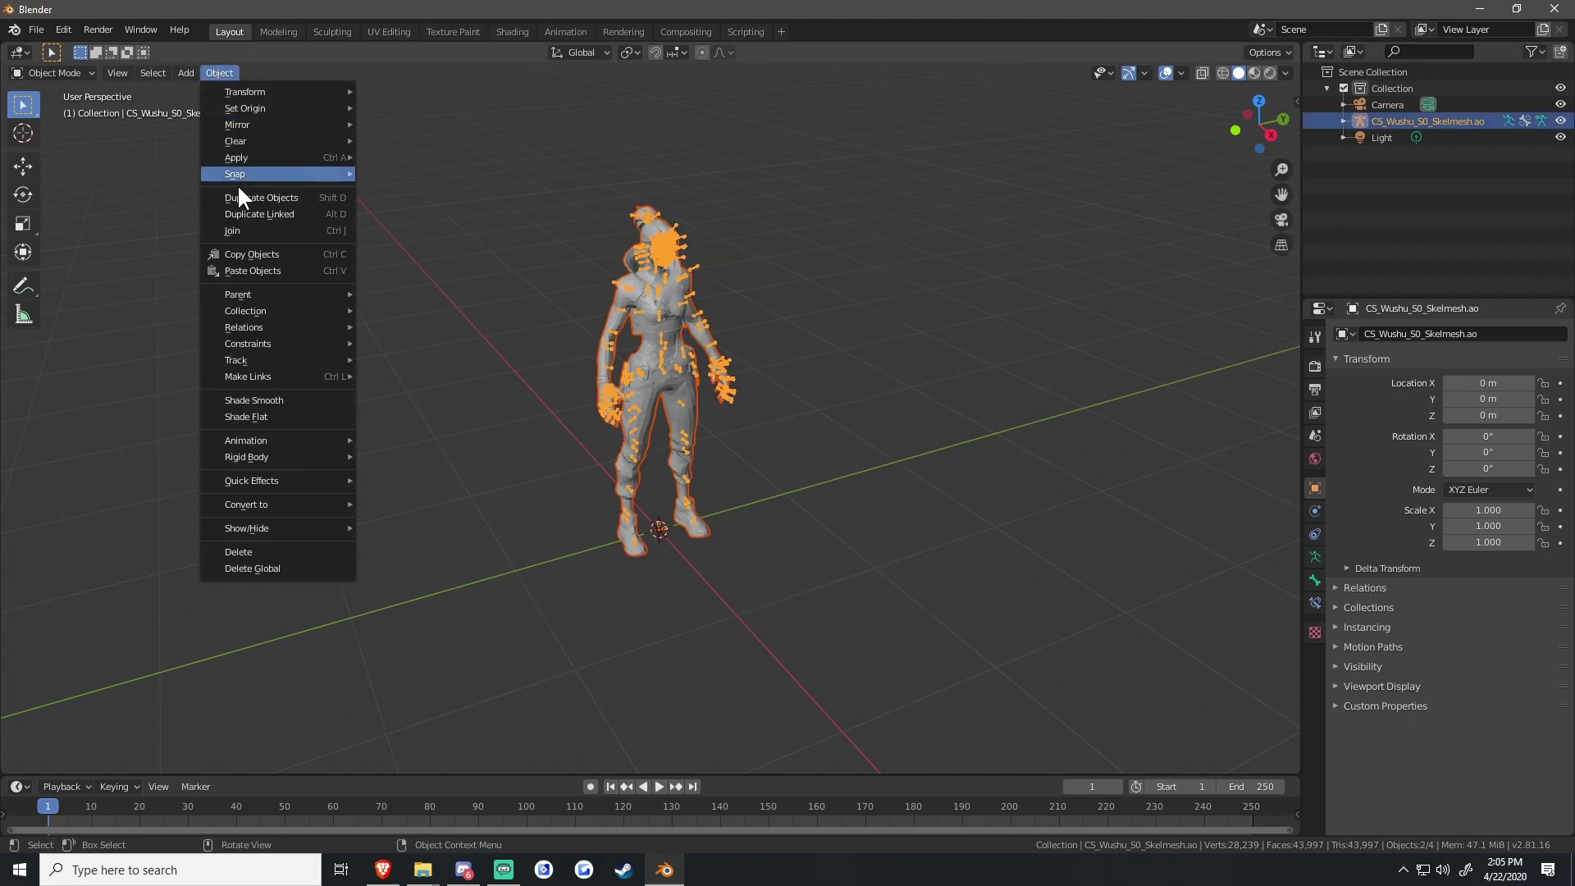
click(263, 400)
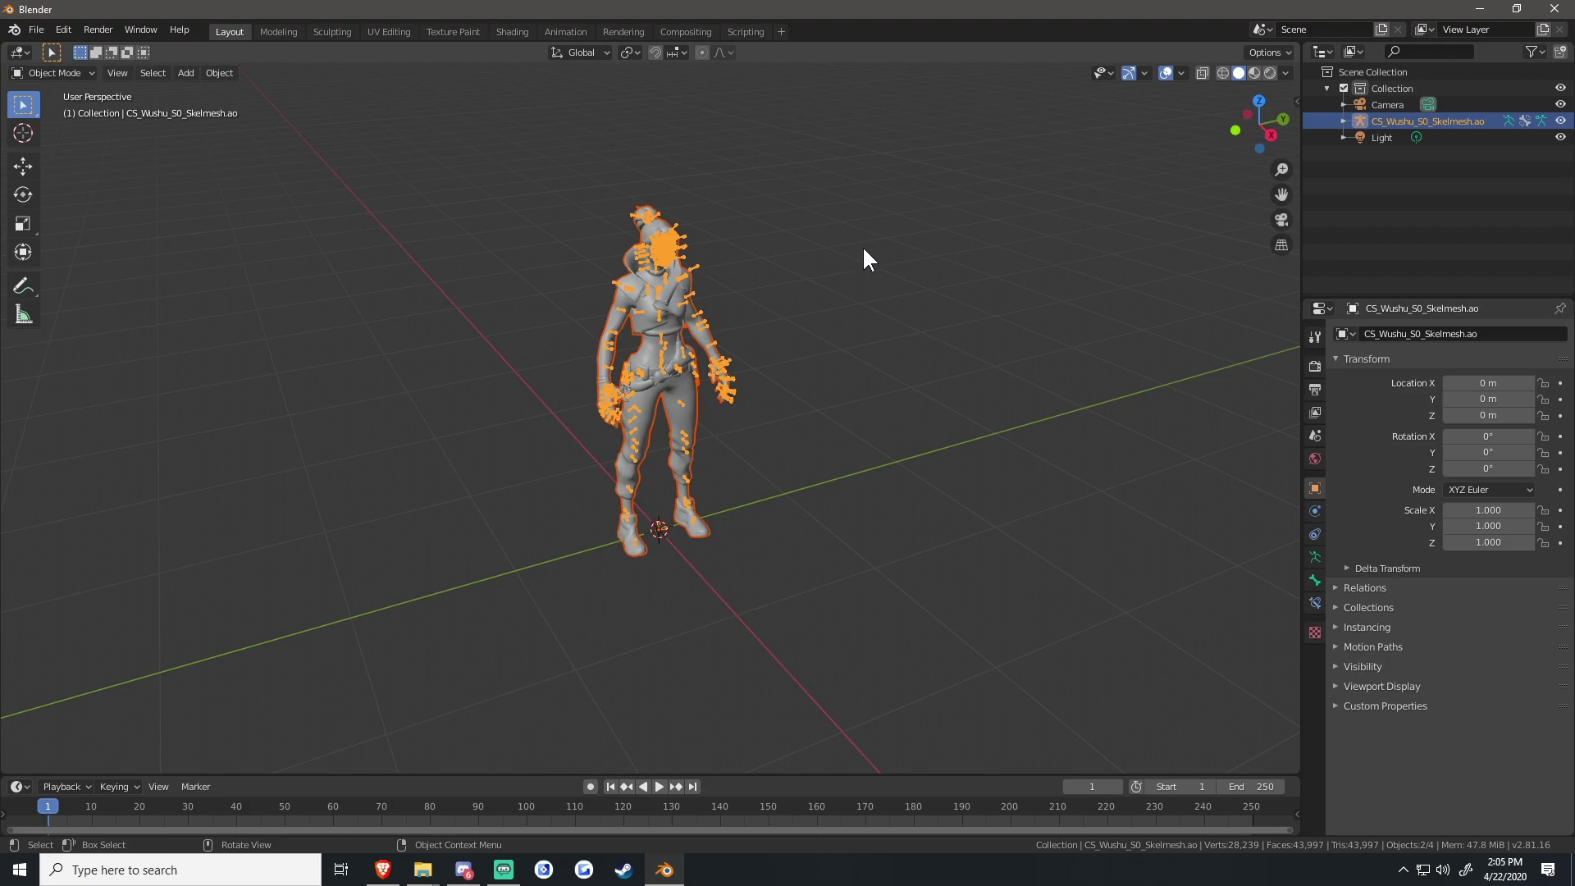
mouse_move(864, 250)
middle_down()
mouse_move(833, 246)
mouse_move(849, 250)
middle_up()
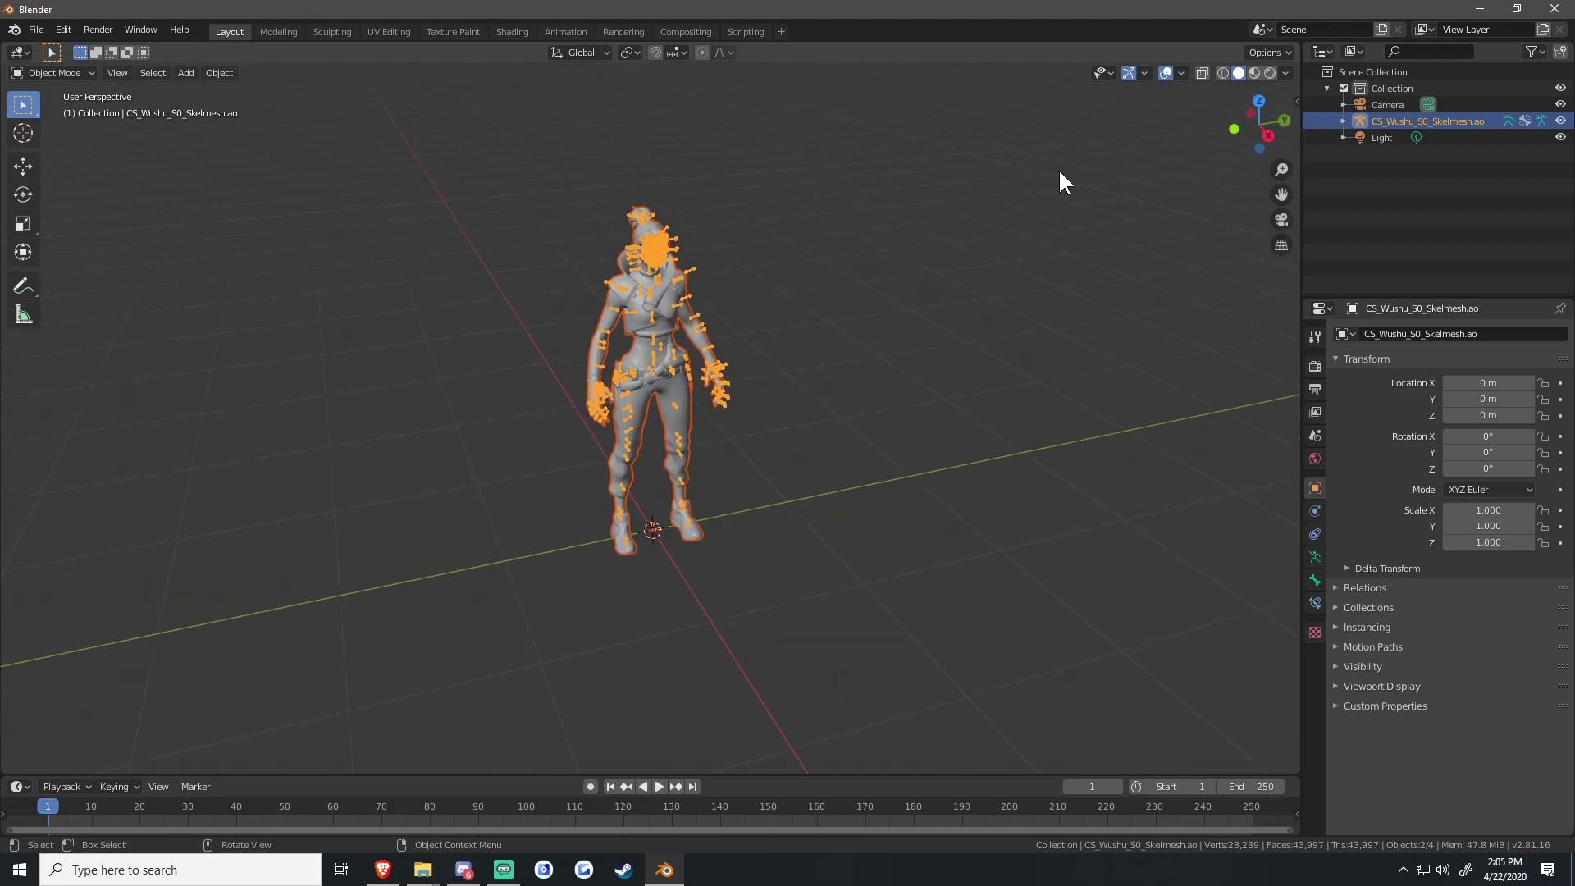
Step: Turn off Bones in the viewport overlays, then deselect the character
click(1145, 72)
click(1182, 74)
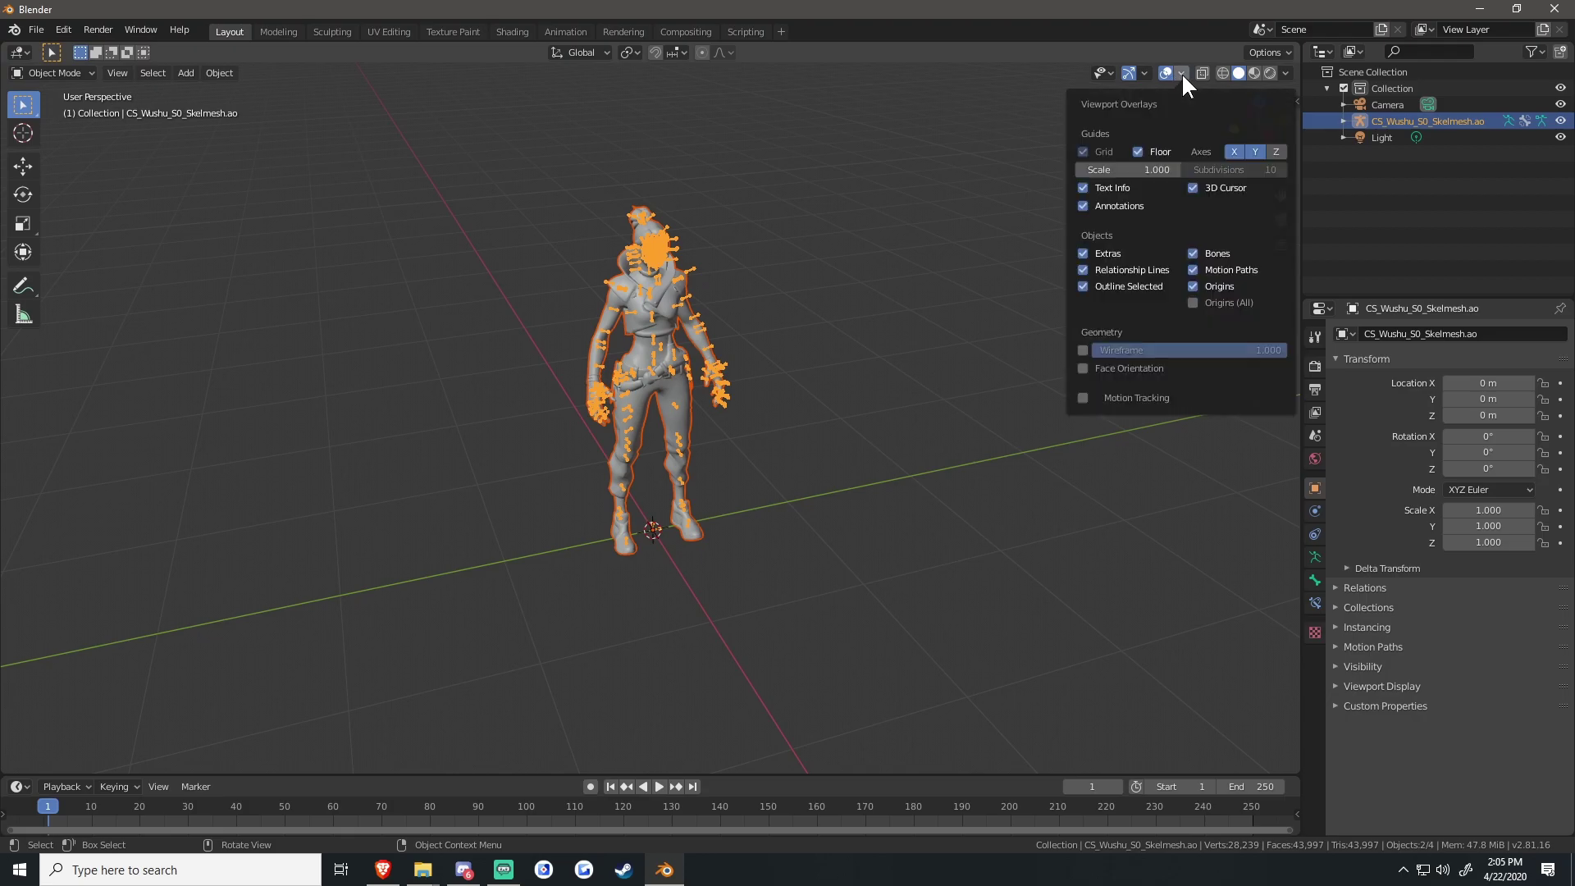
click(1193, 253)
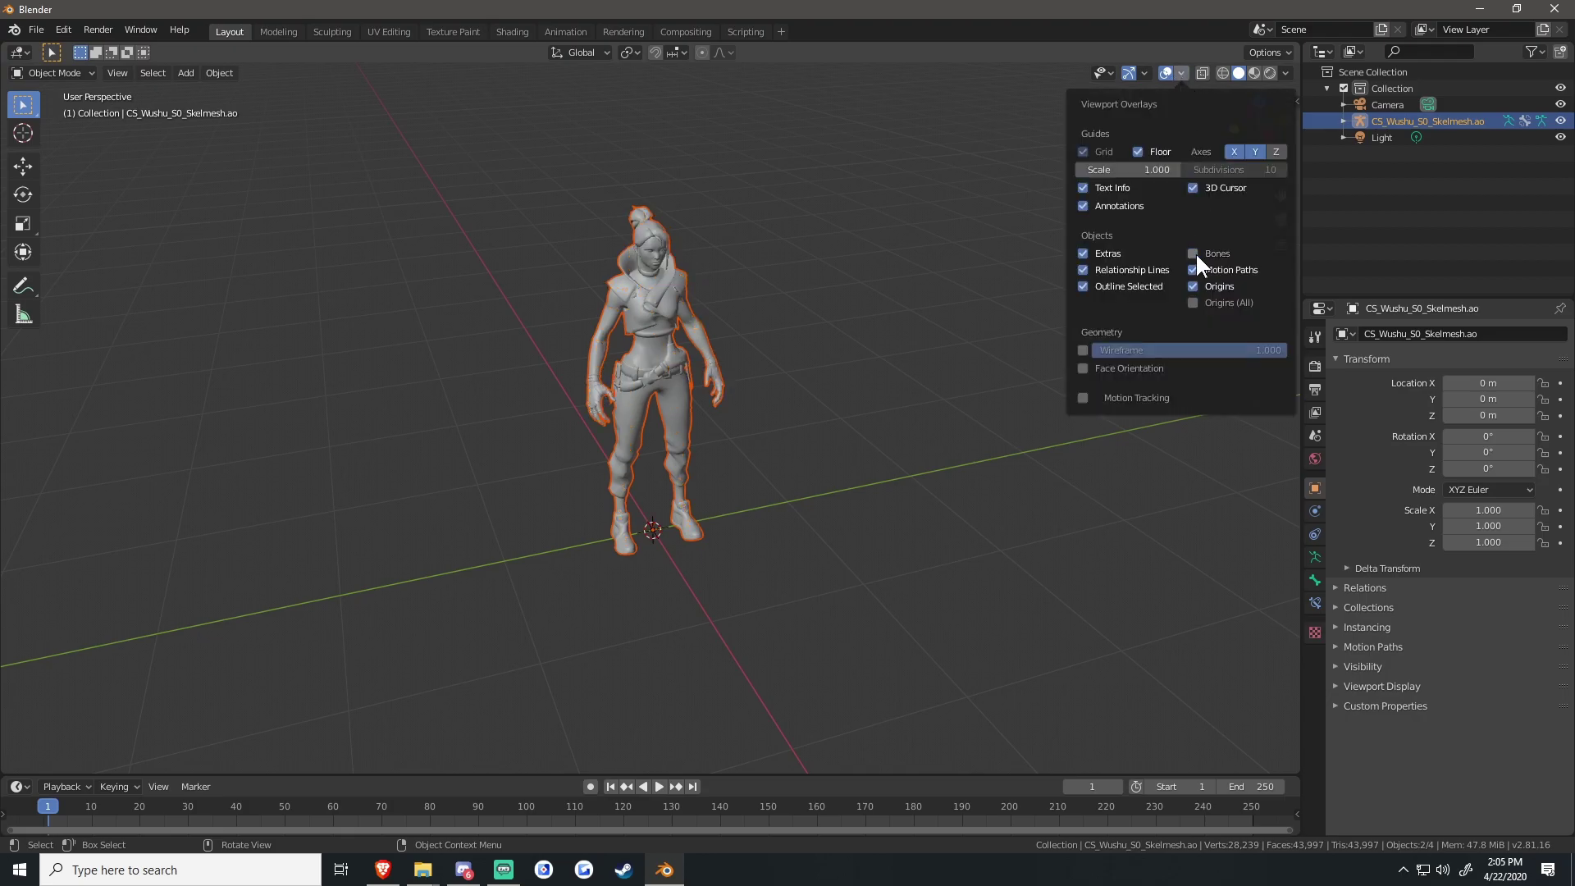
middle_drag(944, 197, 874, 197)
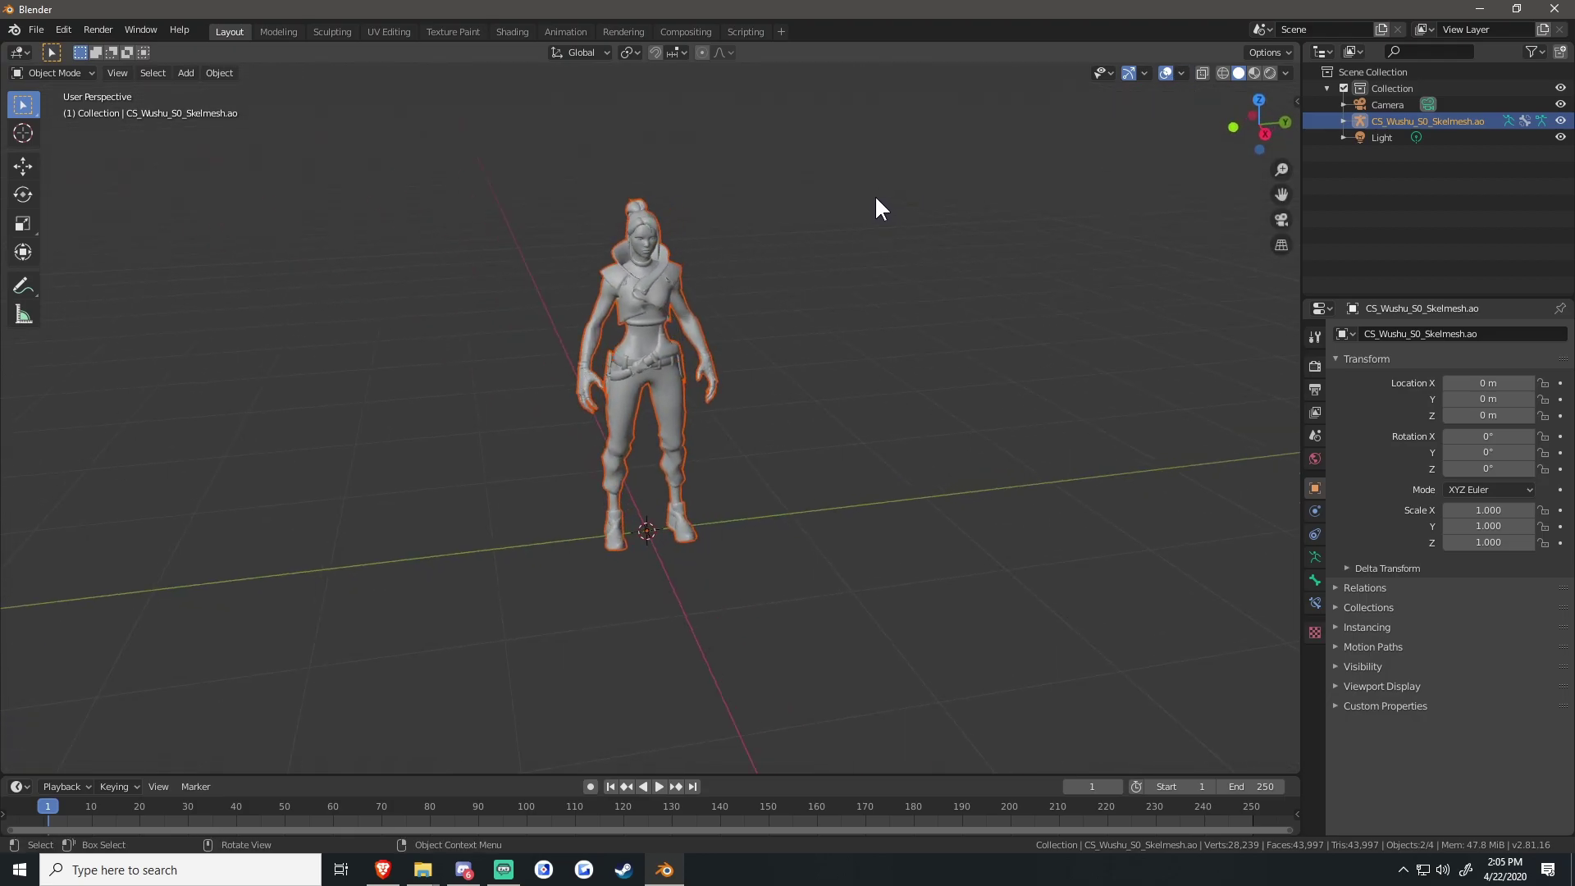
click(737, 176)
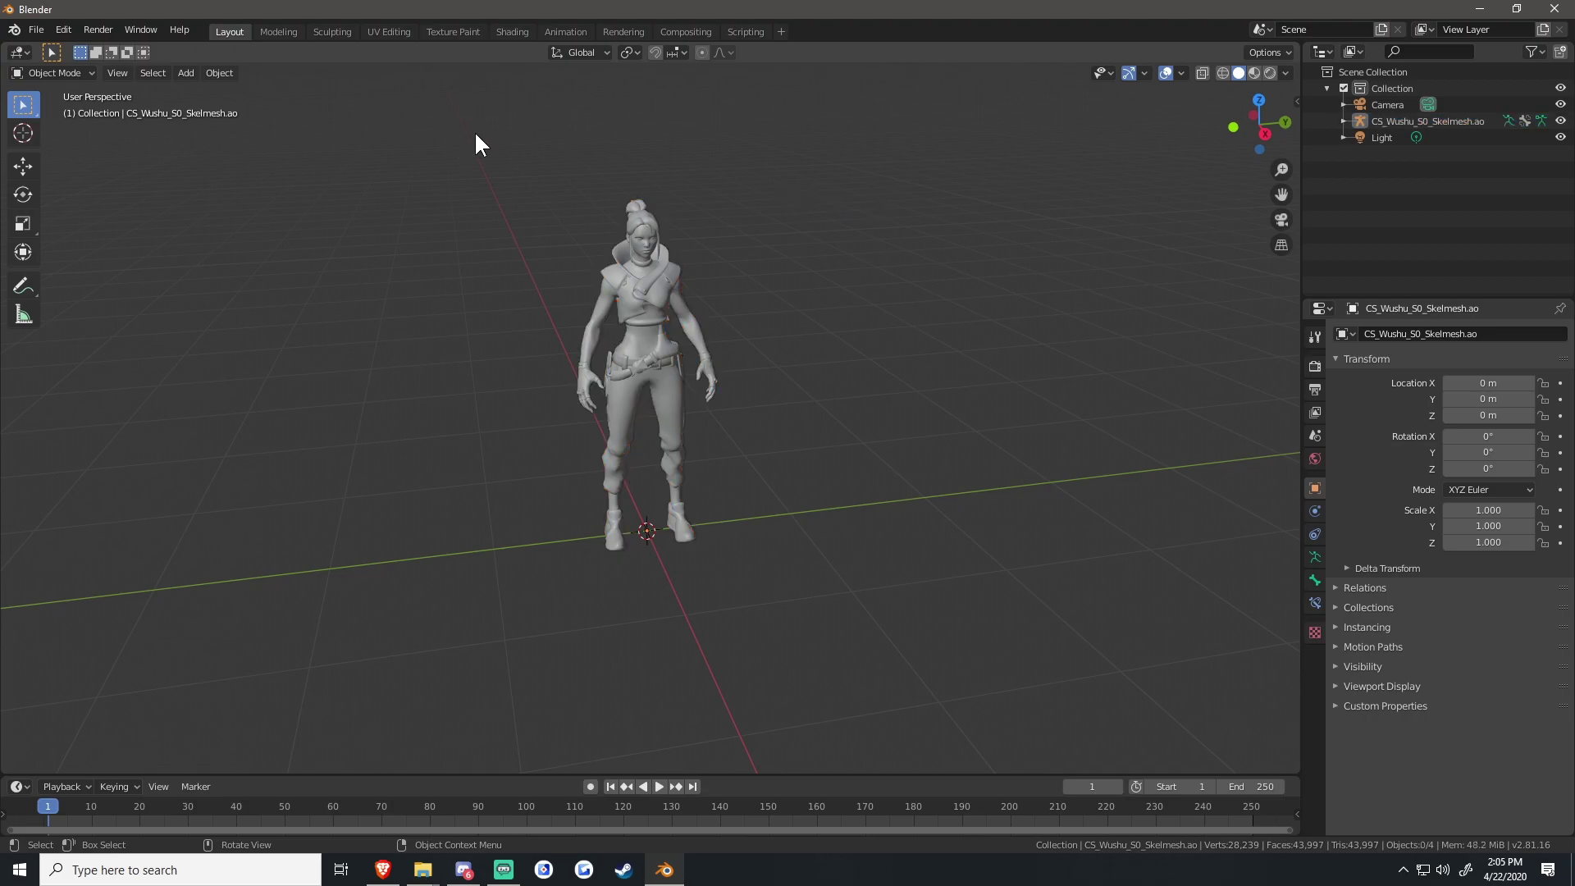
Step: Switch to the Shading workspace and hide bone markers in its viewport overlays
click(513, 33)
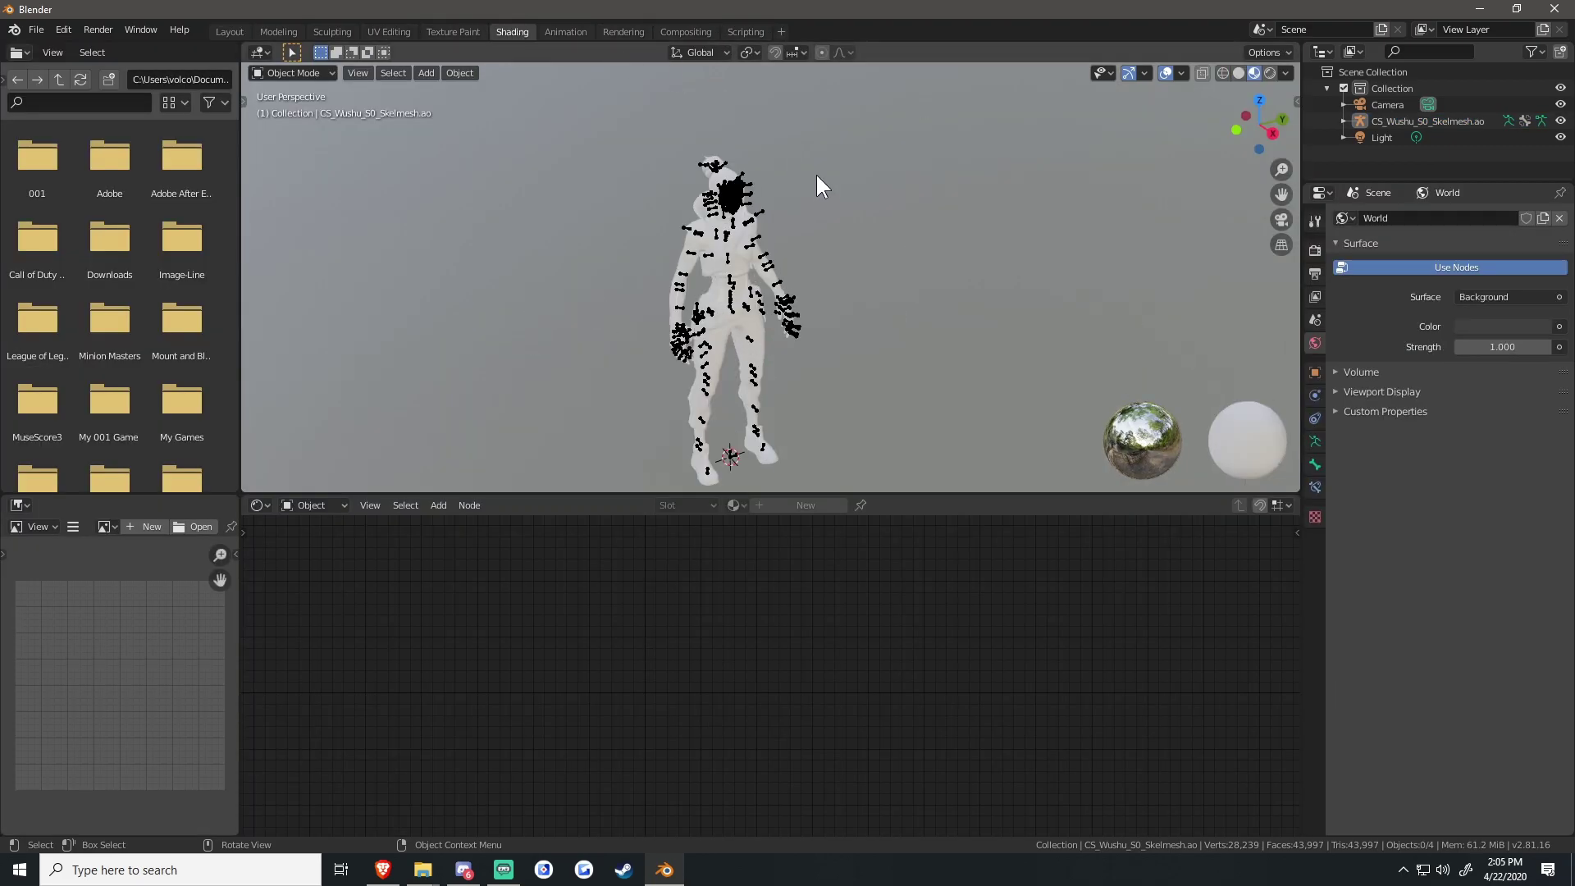
middle_drag(815, 175, 799, 155)
scroll(837, 155, down, 3)
scroll(880, 158, up, 2)
click(1182, 73)
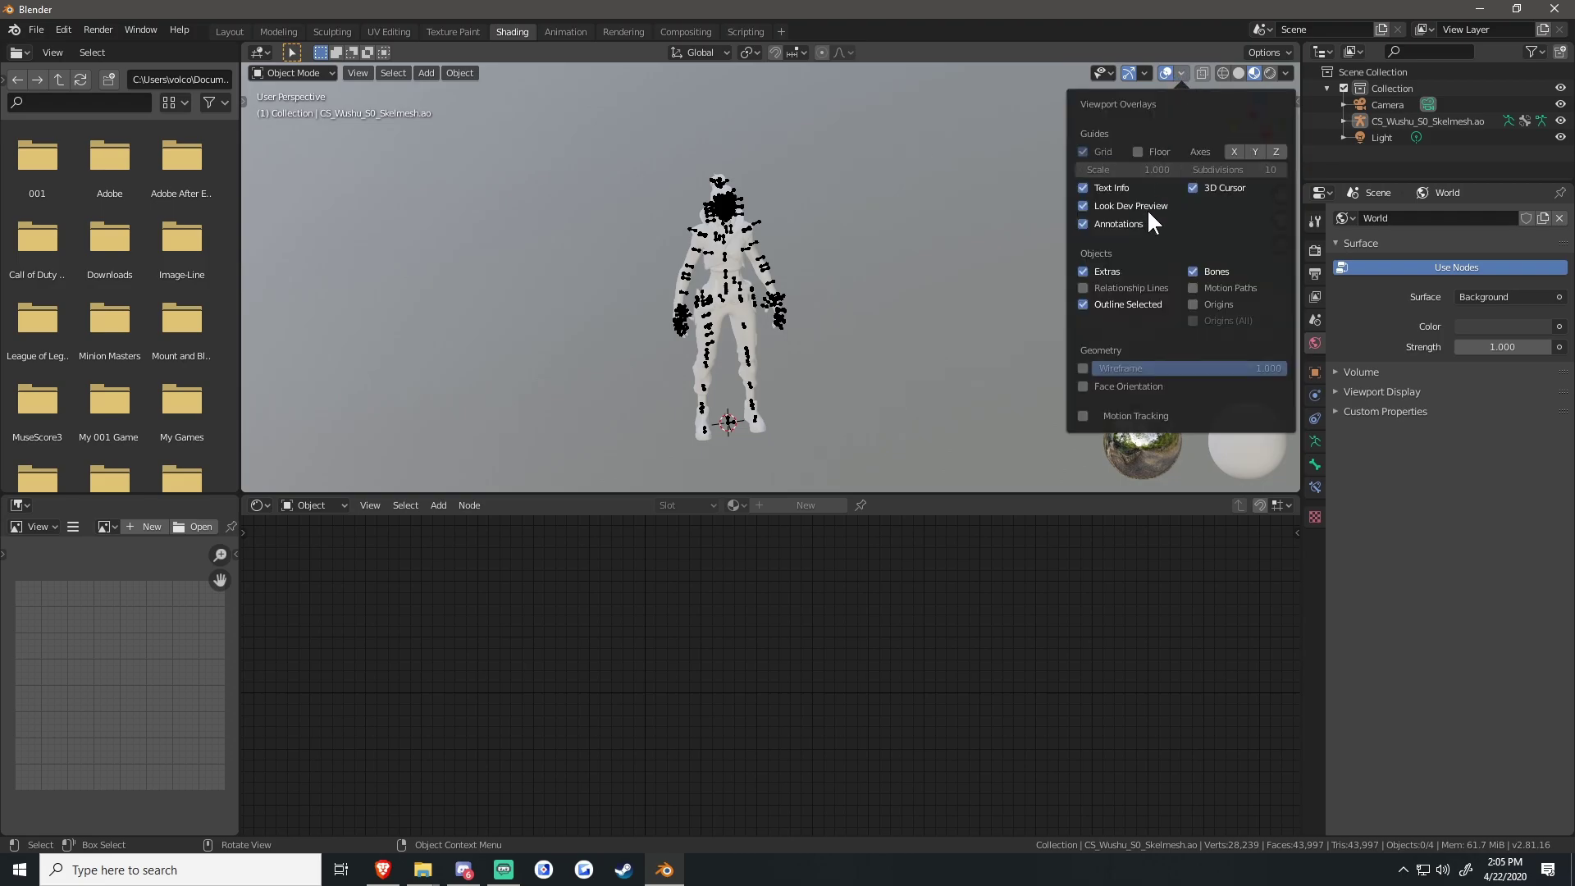
click(1211, 271)
middle_drag(873, 214, 555, 124)
Step: Append the FN Shader (Standard) node group from Desktop/Valorant3D/FNShadersv2.2.blend
click(36, 29)
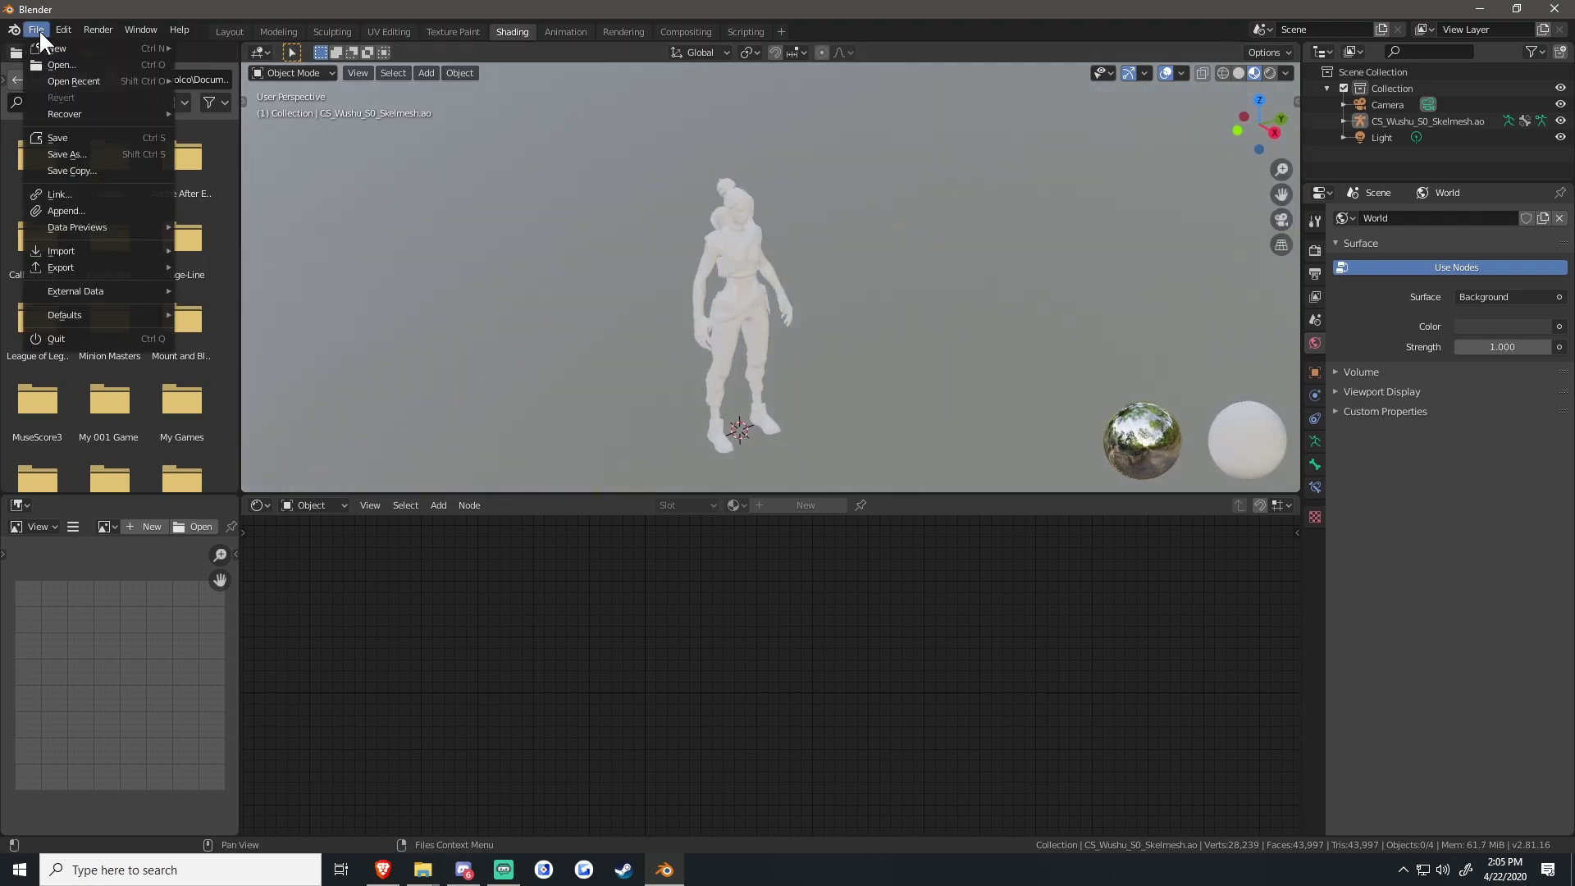
click(79, 210)
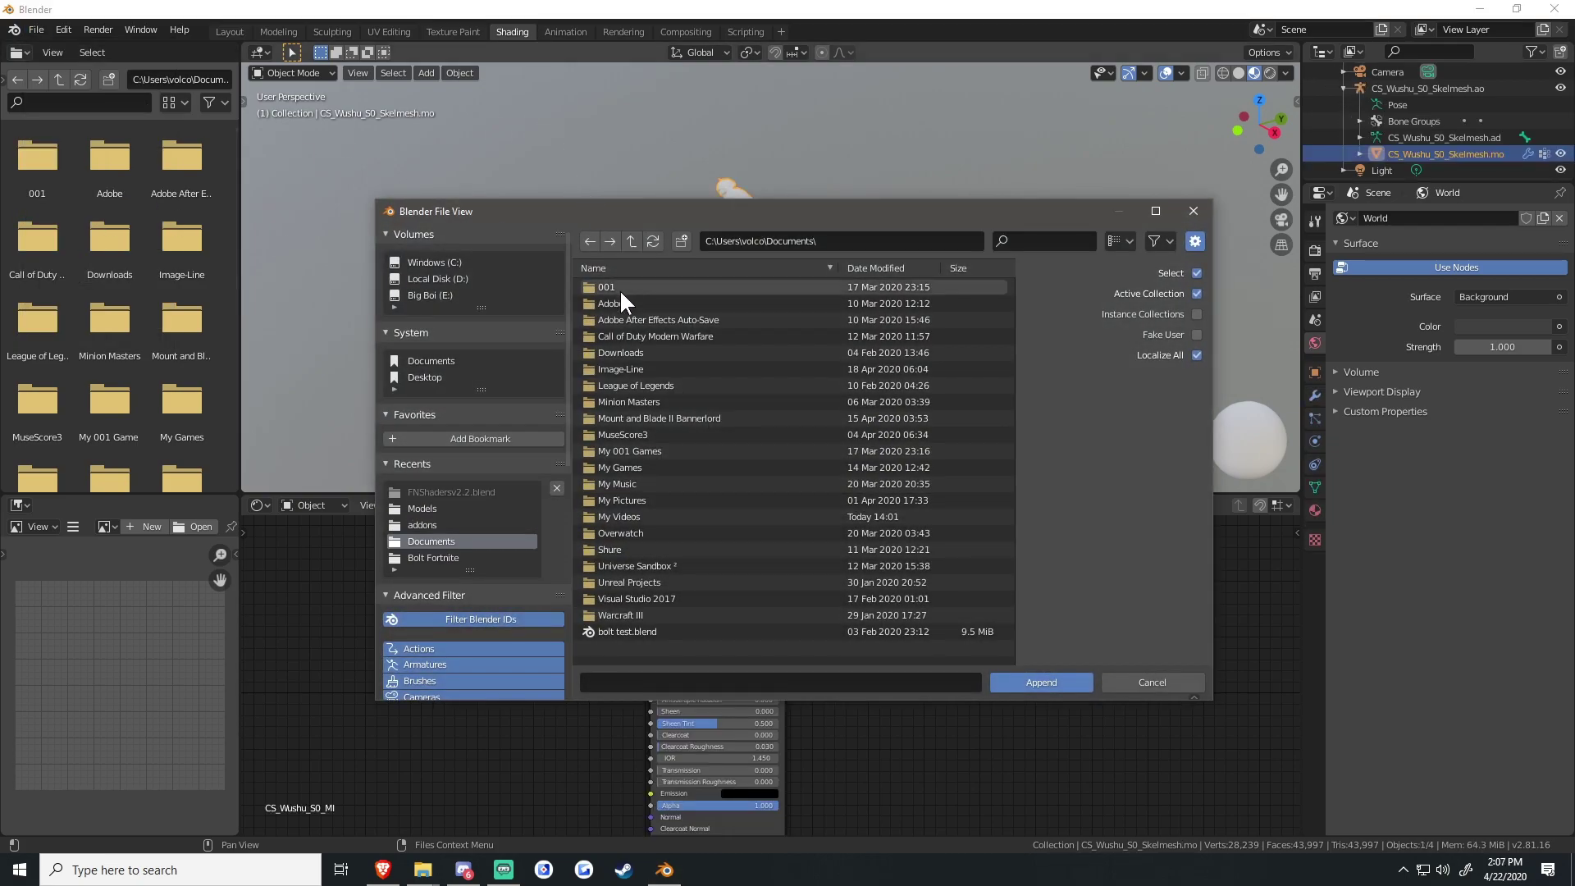
click(437, 379)
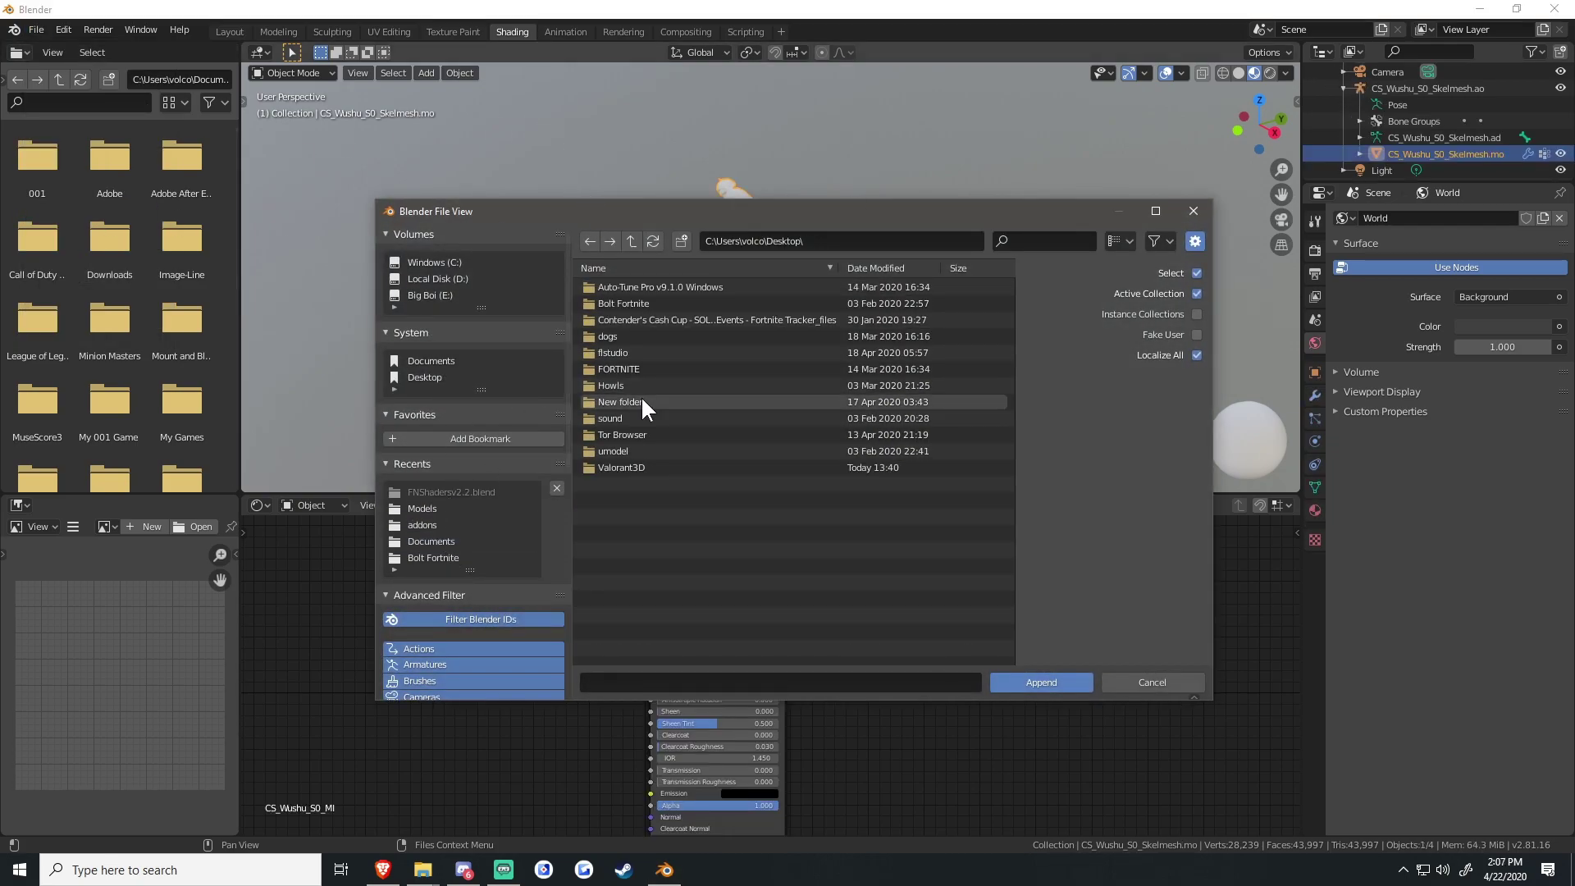
double_click(655, 467)
double_click(663, 320)
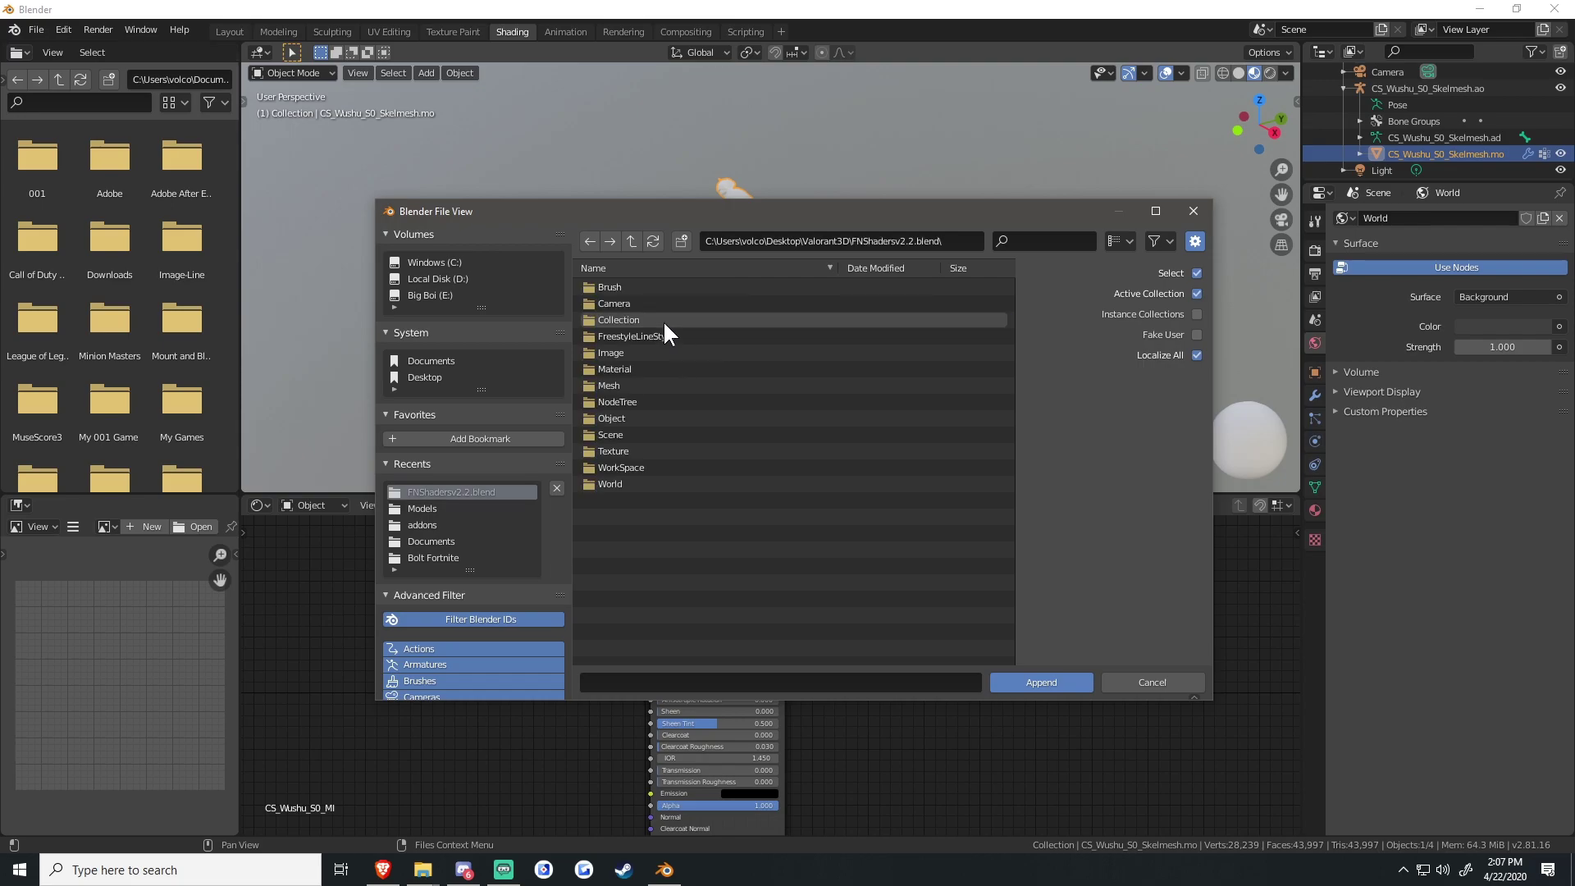
double_click(620, 401)
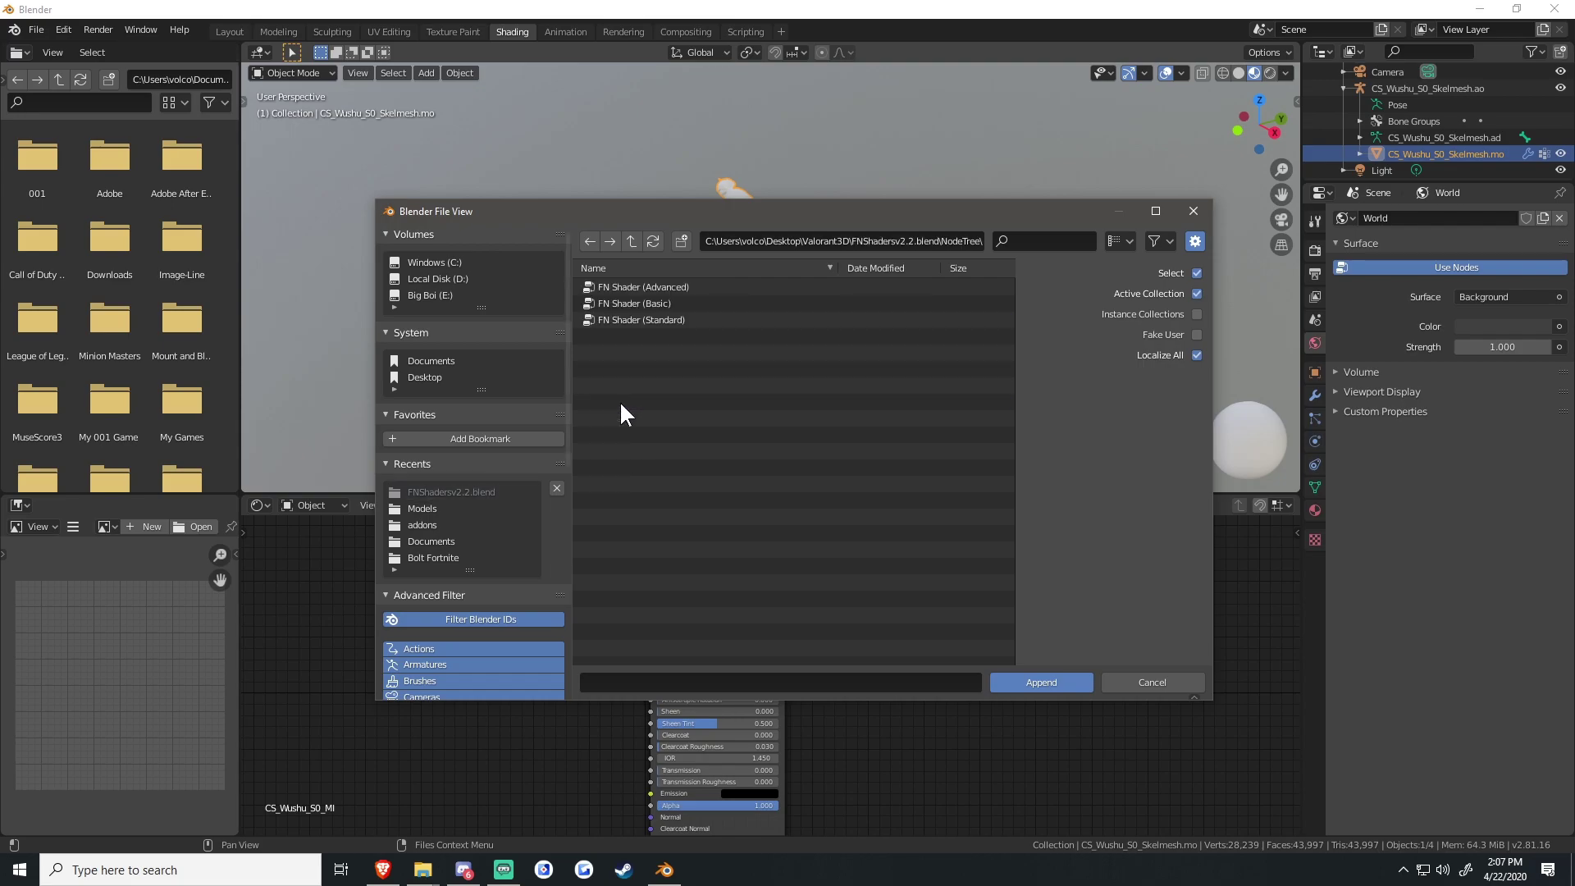
double_click(686, 319)
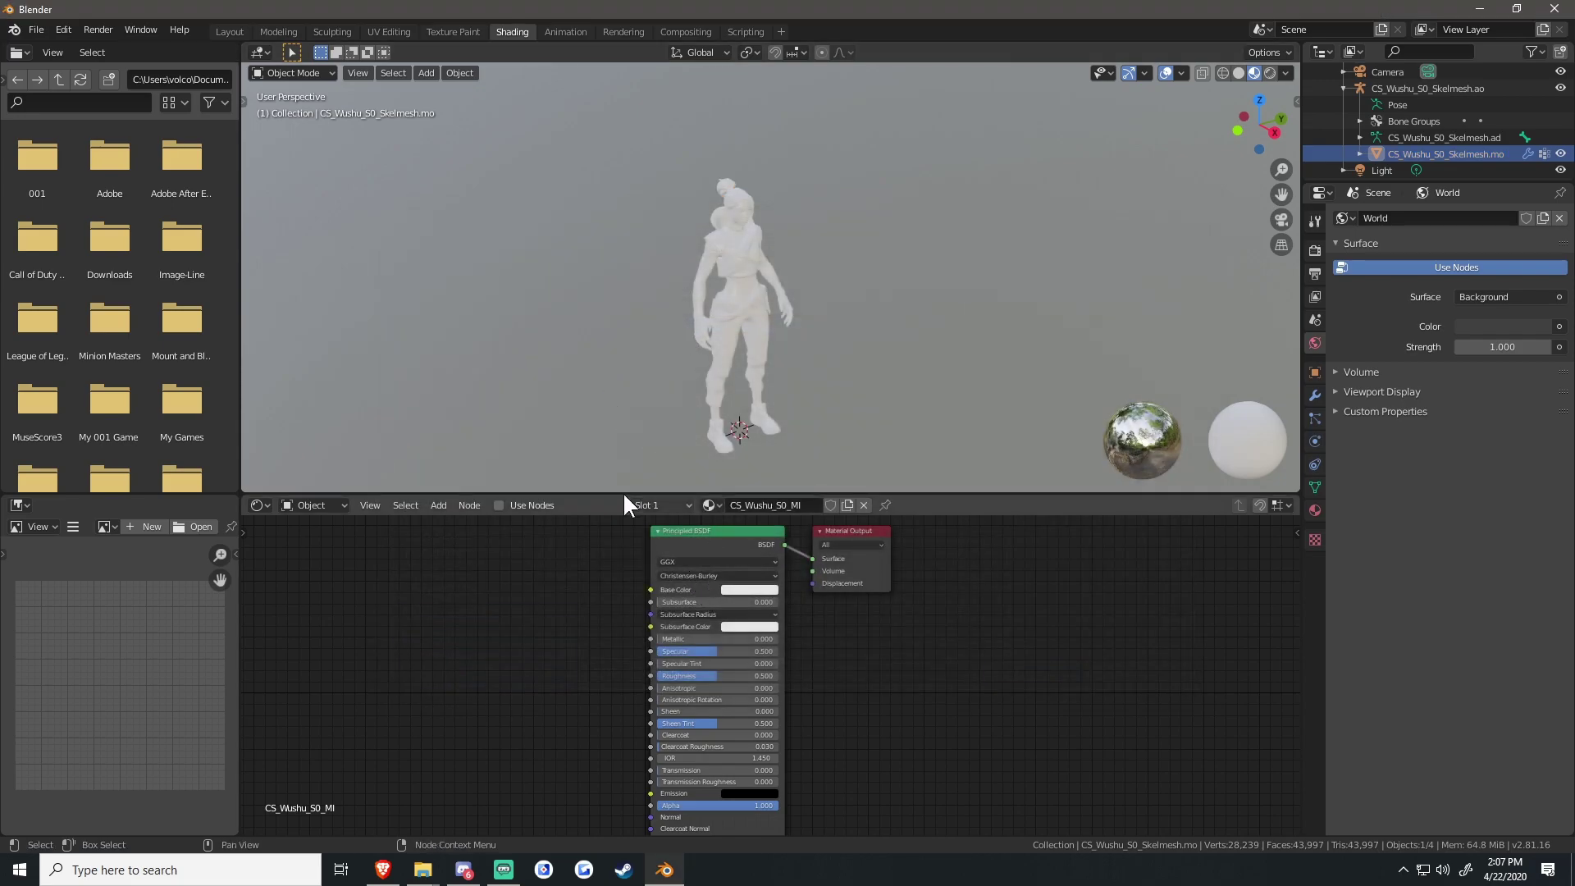
Step: Delete the Principled BSDF node from CS_Wushu_S0_MI and enable Use Nodes
click(693, 530)
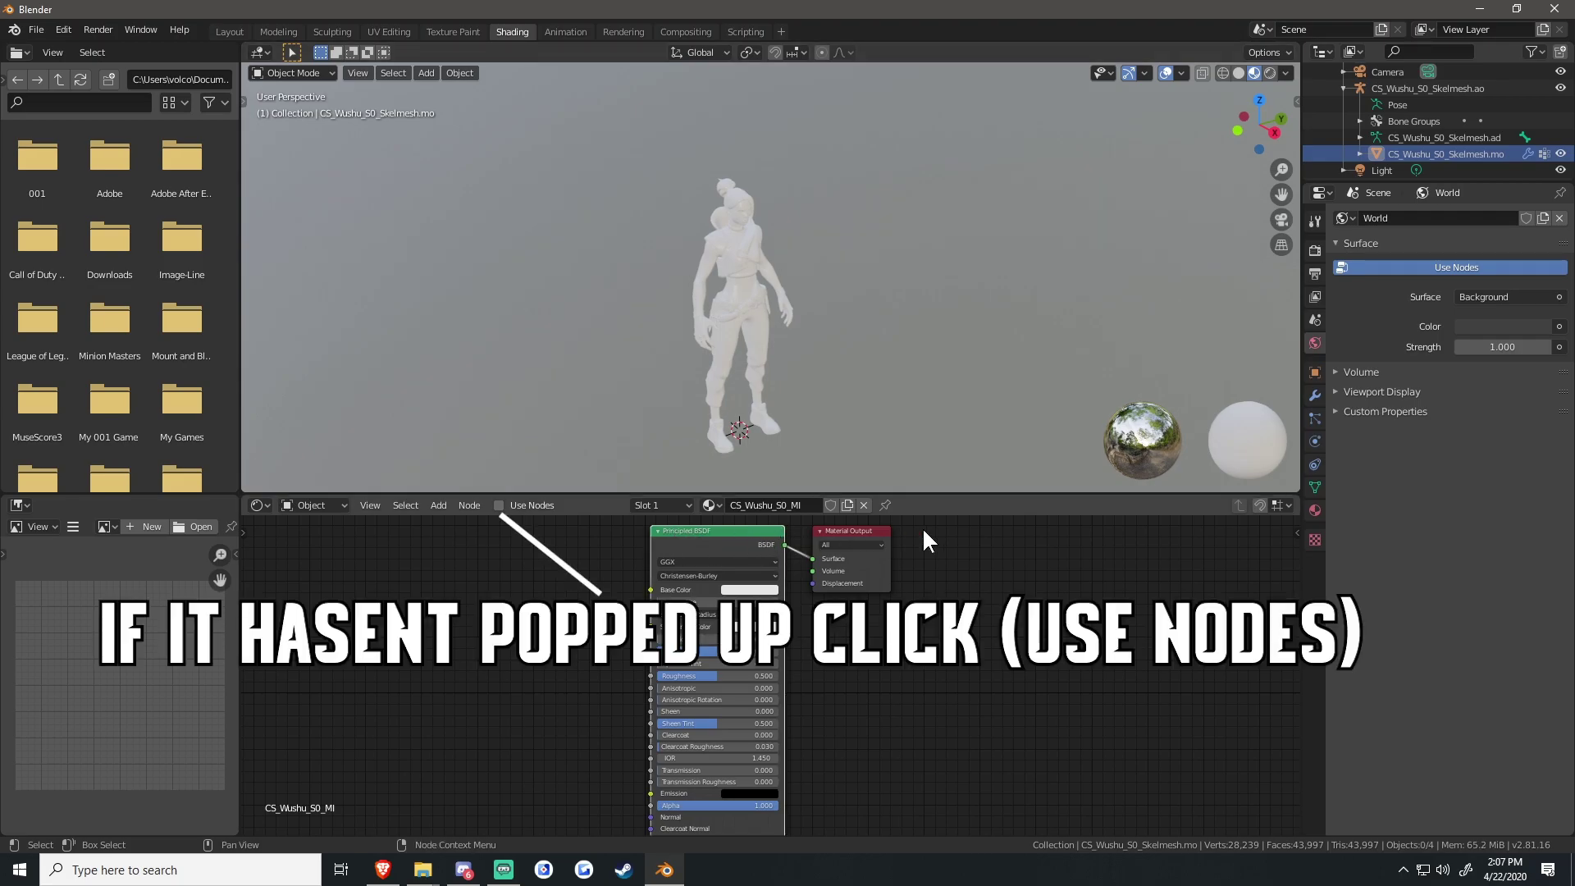
key(Delete)
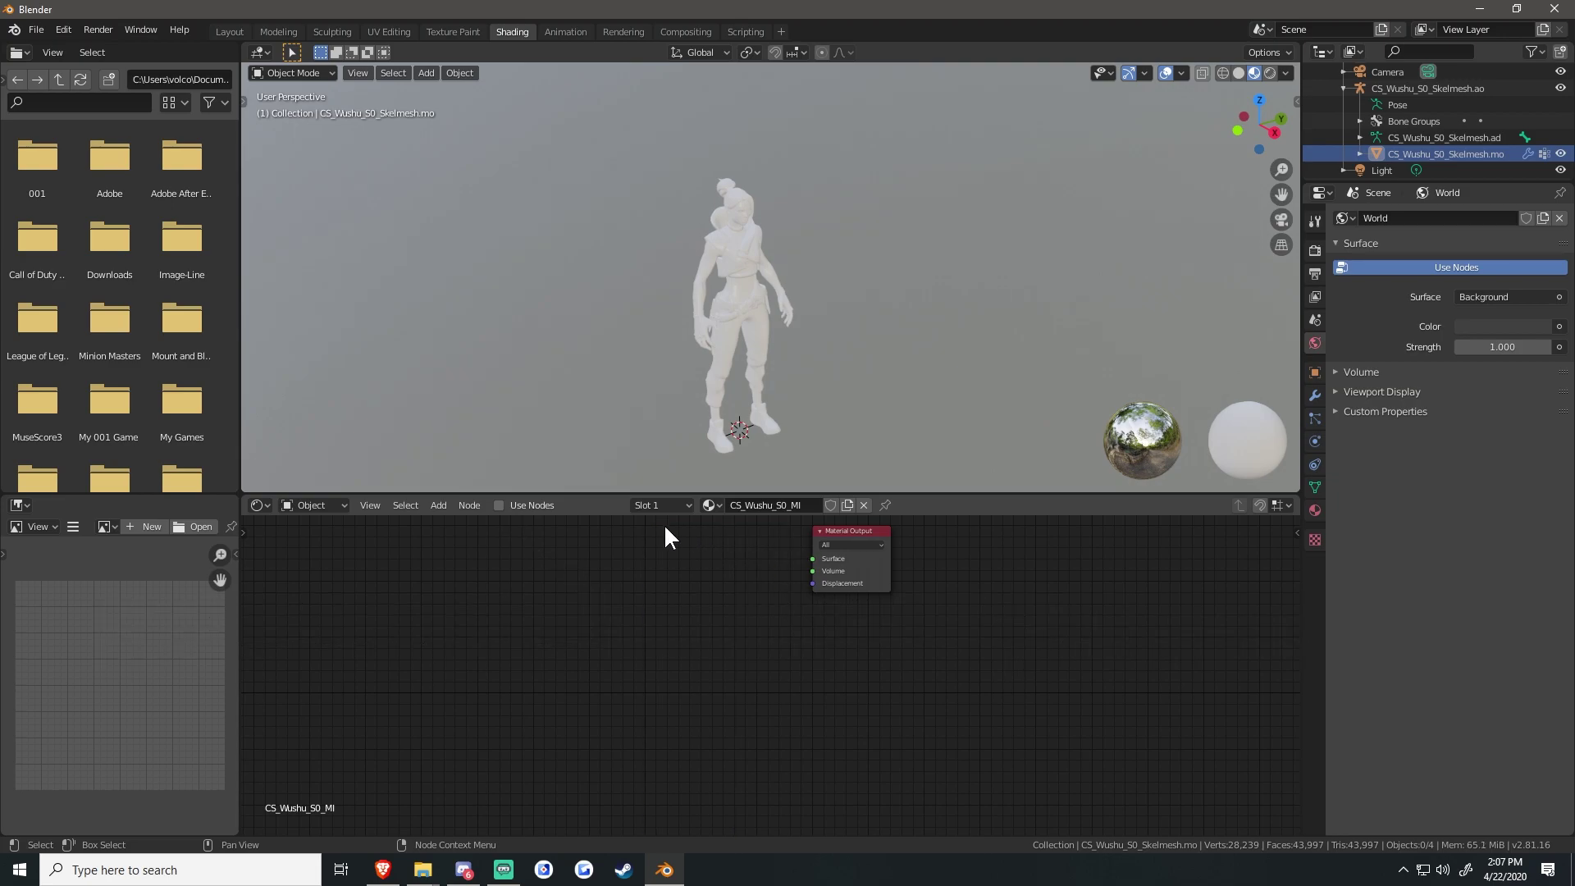
click(529, 505)
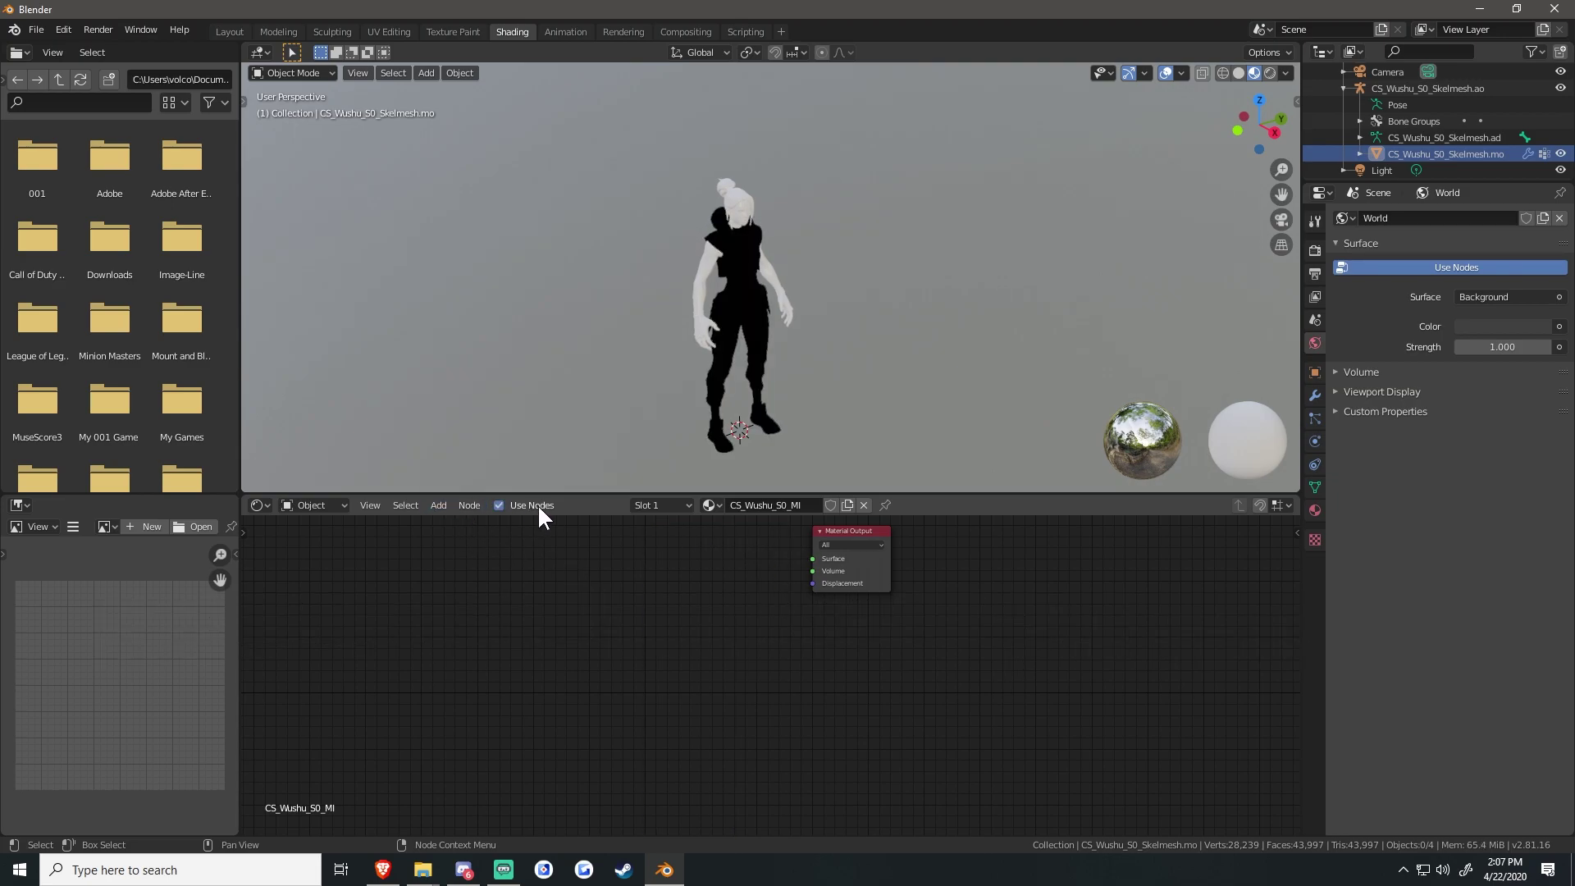
middle_drag(1016, 372, 825, 434)
Step: Add the FN Shader group by searching 'fn' and link it to Material Output's Surface
click(438, 504)
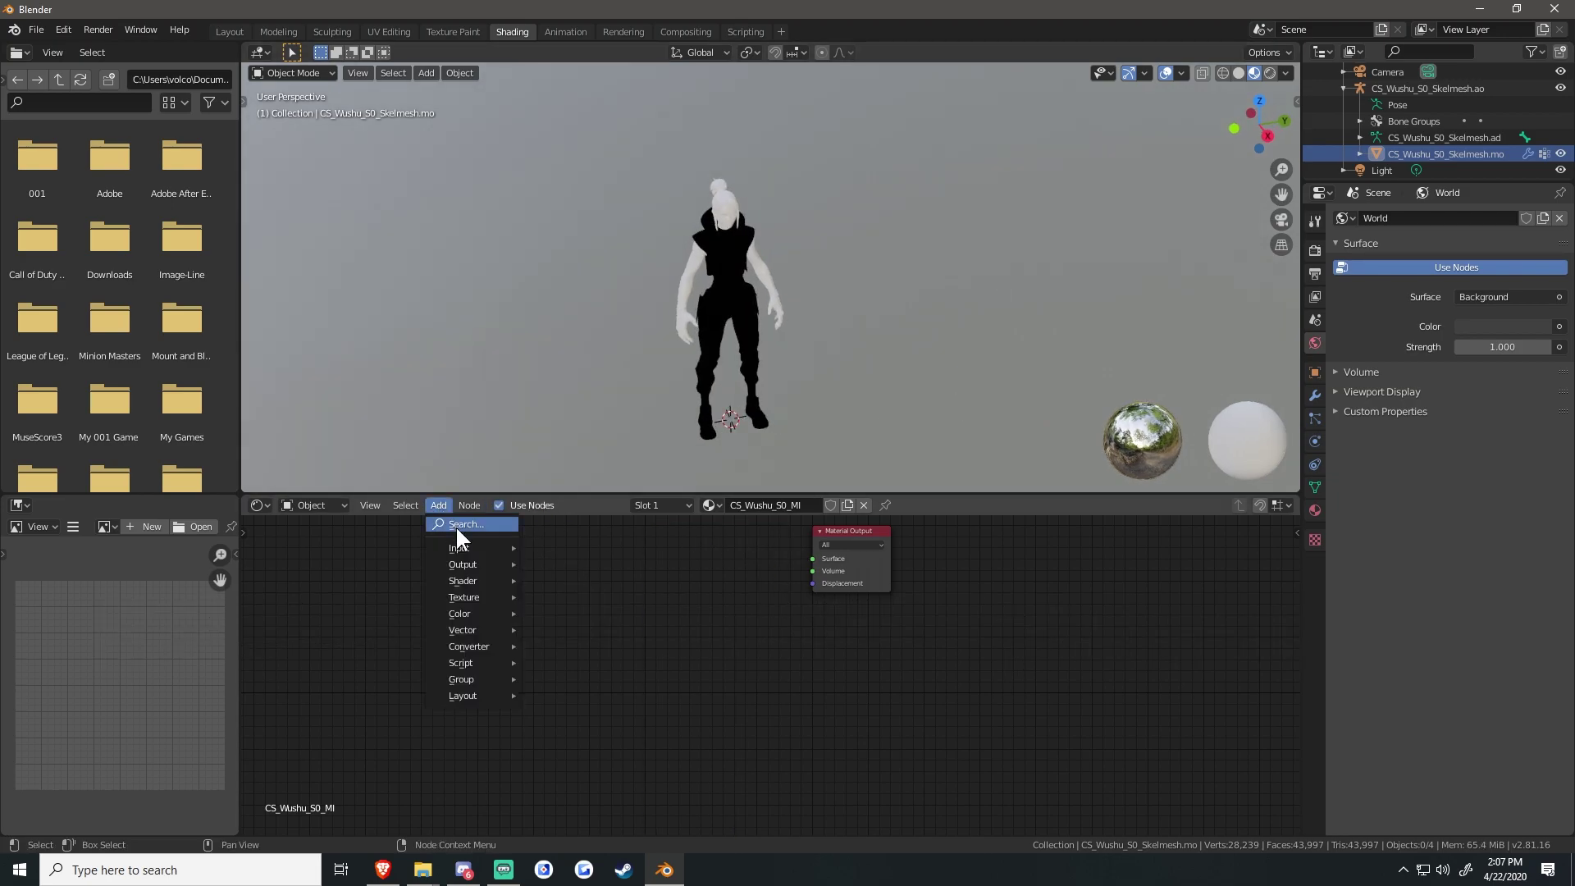
click(455, 525)
text(fn)
key(Return)
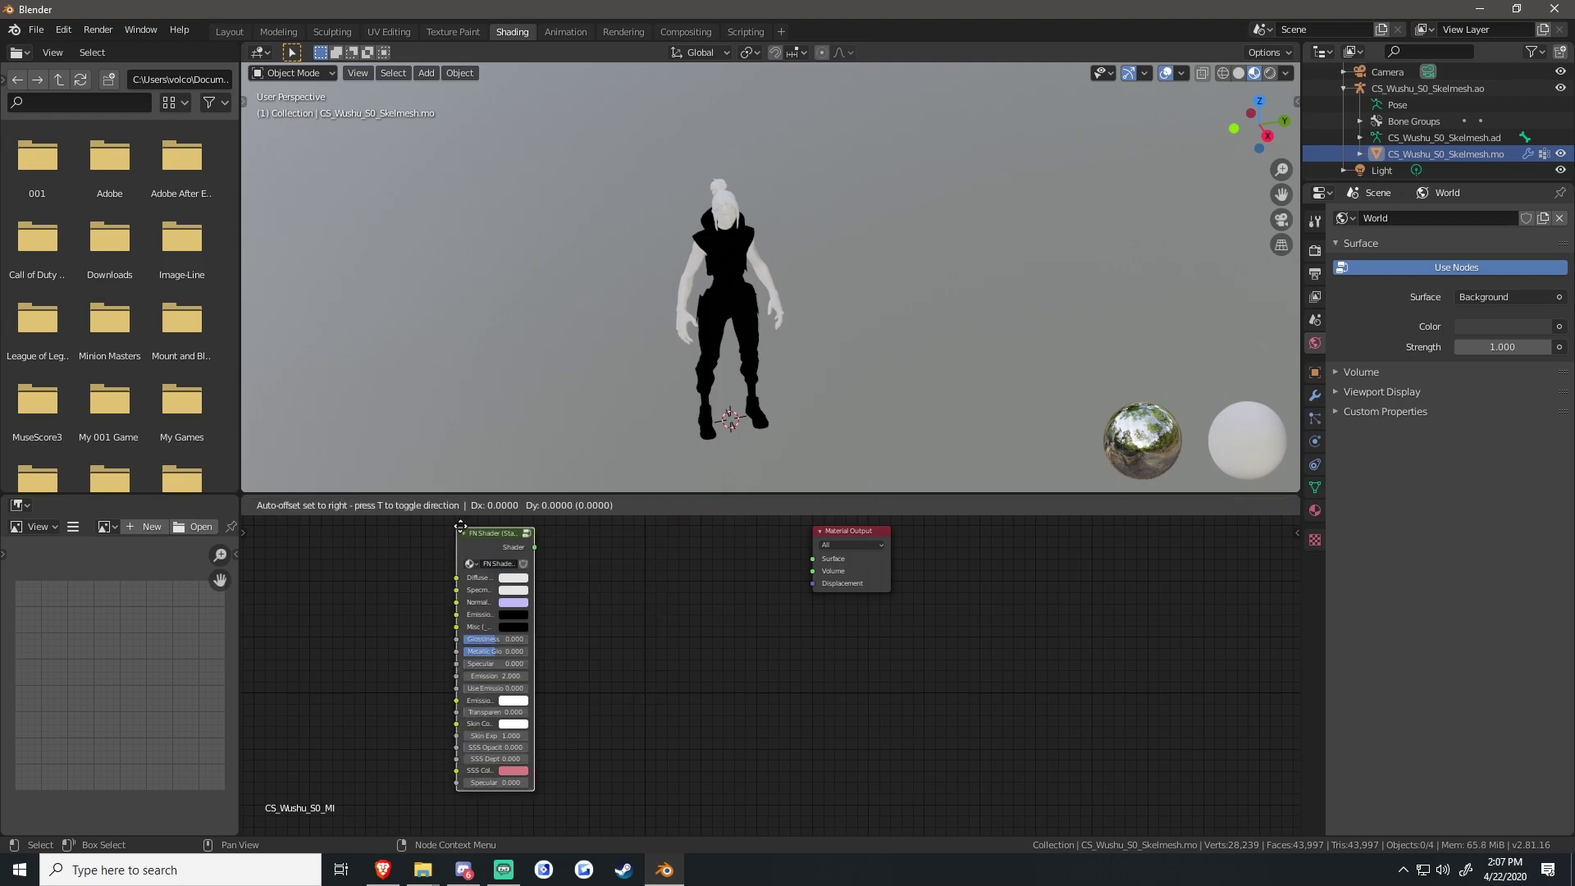
click(683, 528)
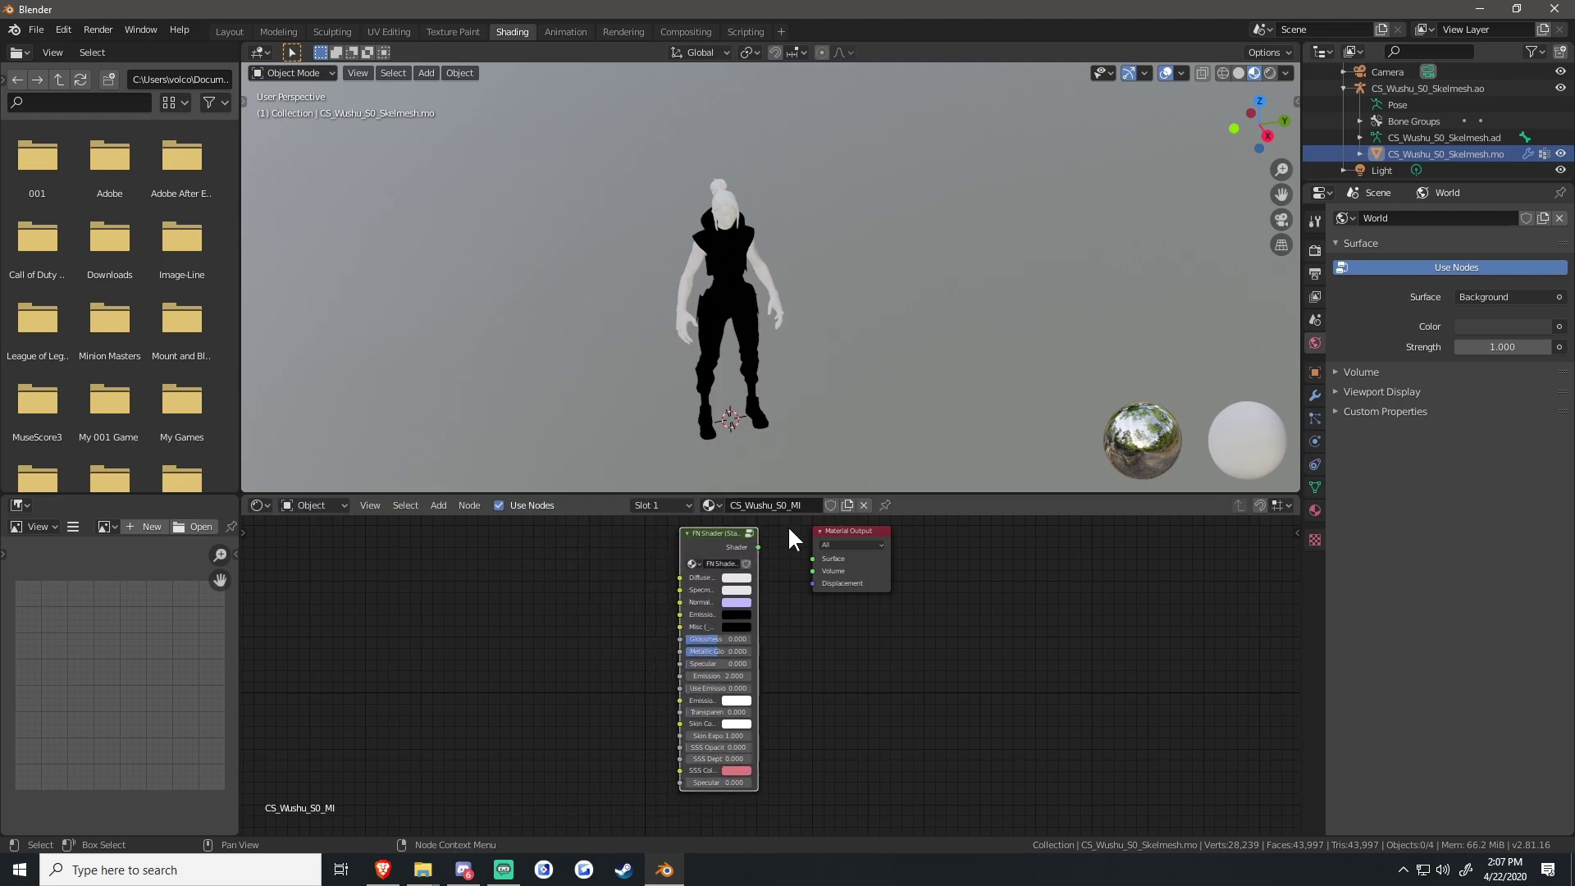
drag(758, 547, 812, 559)
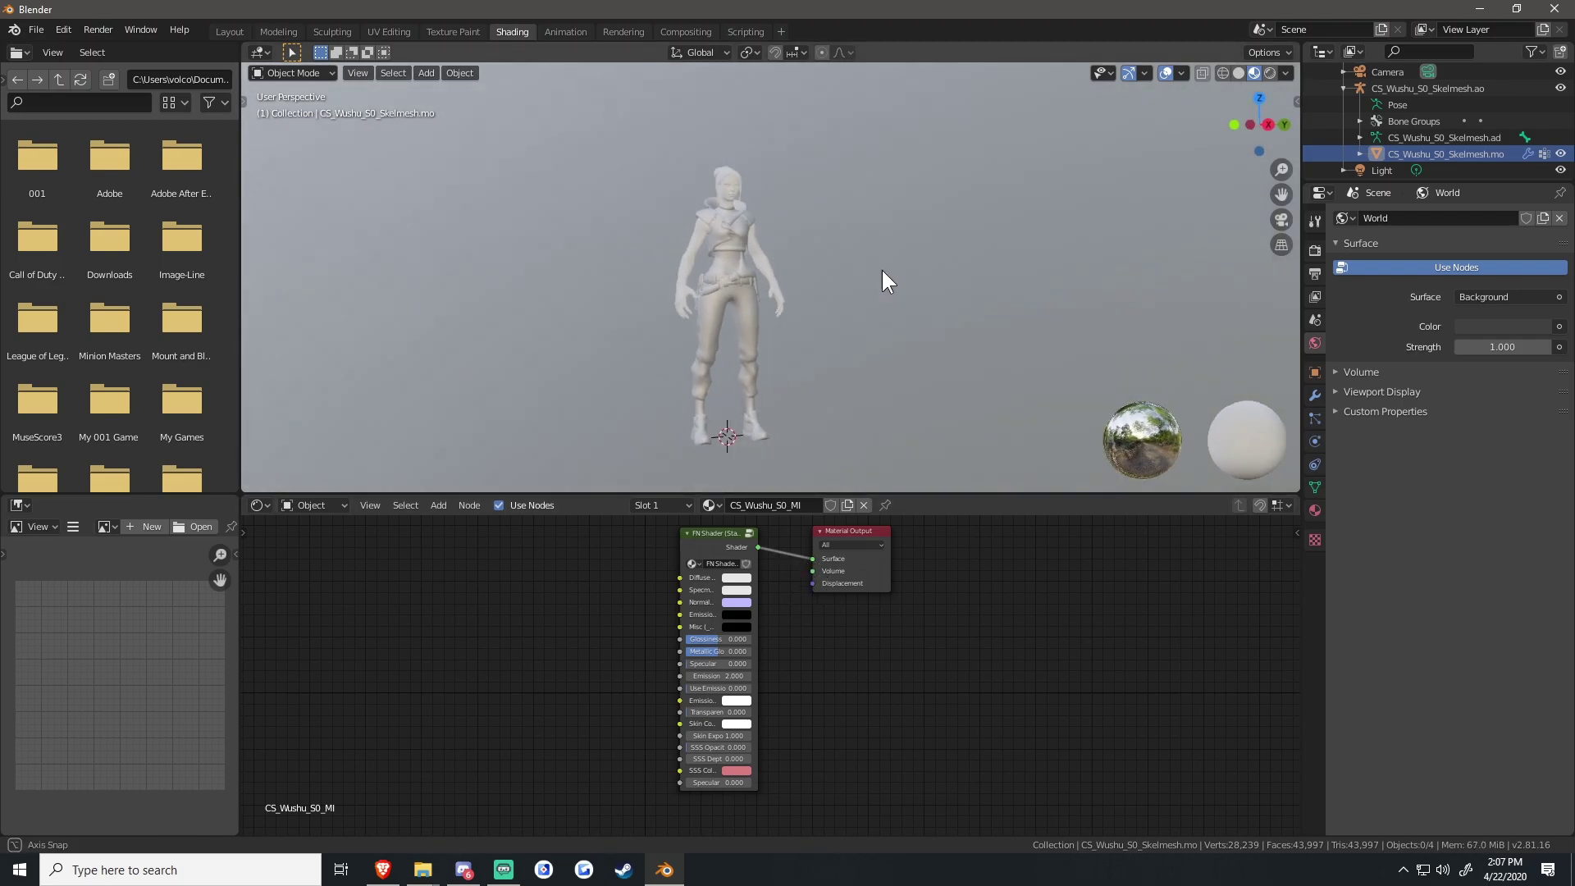